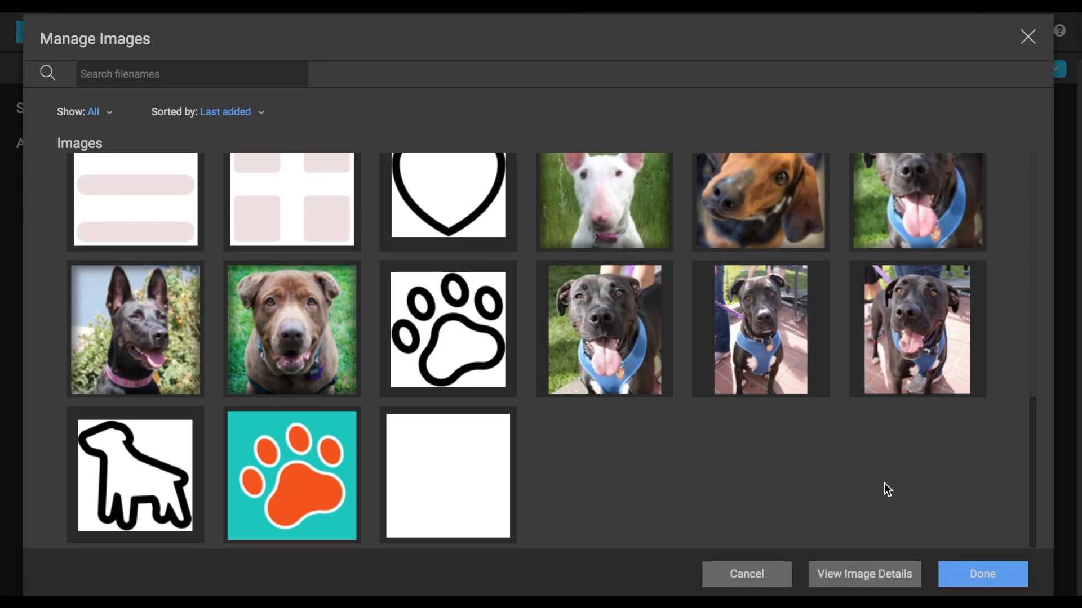
Close the image manager and view the avatar choices for the profile image, keeping the selected avatar.
click(982, 575)
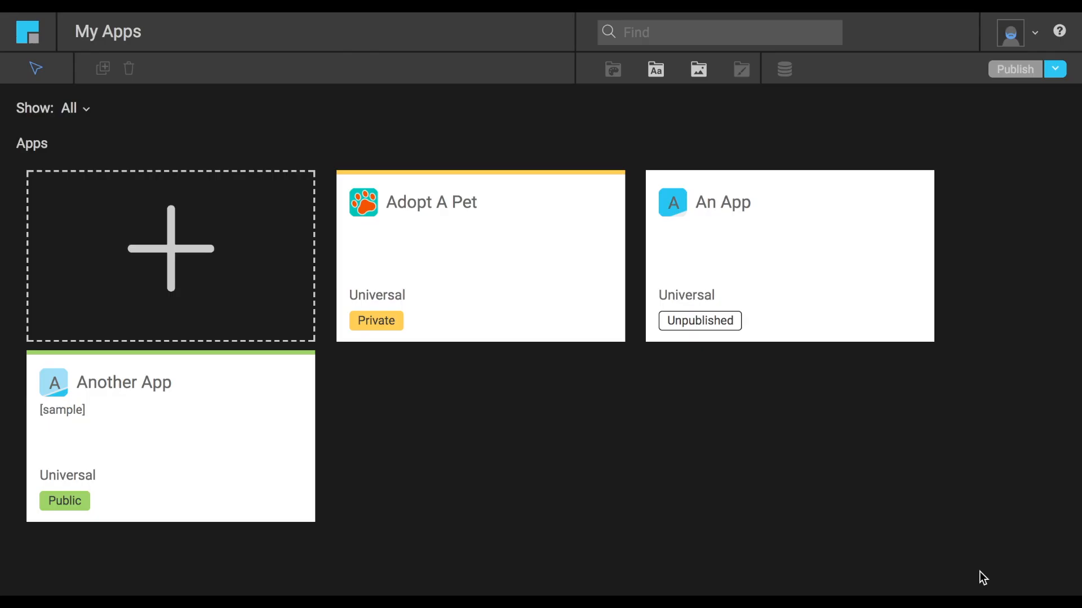
click(1036, 32)
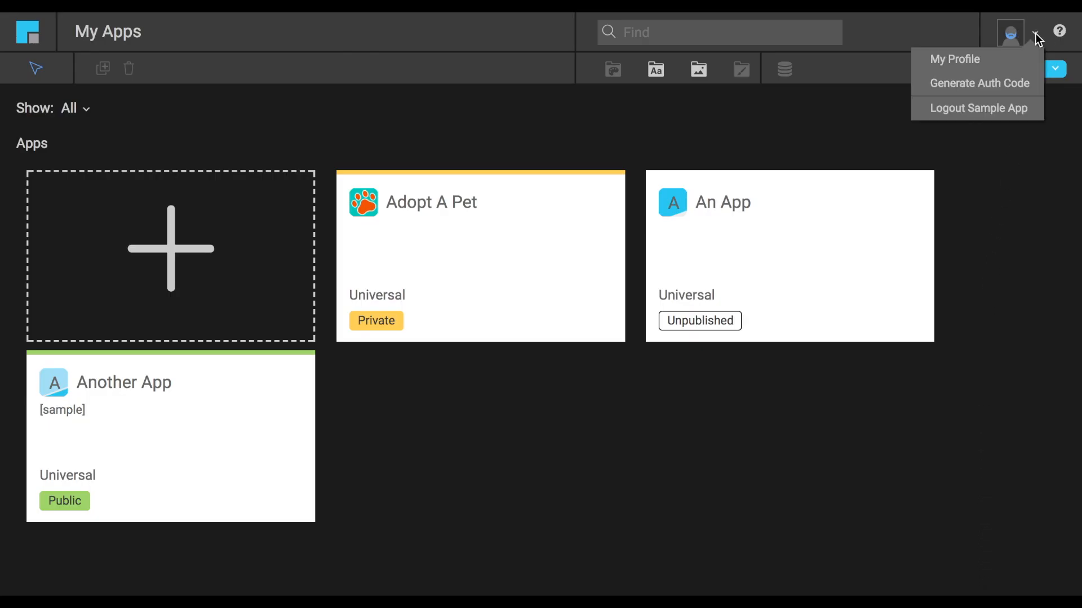
click(1018, 60)
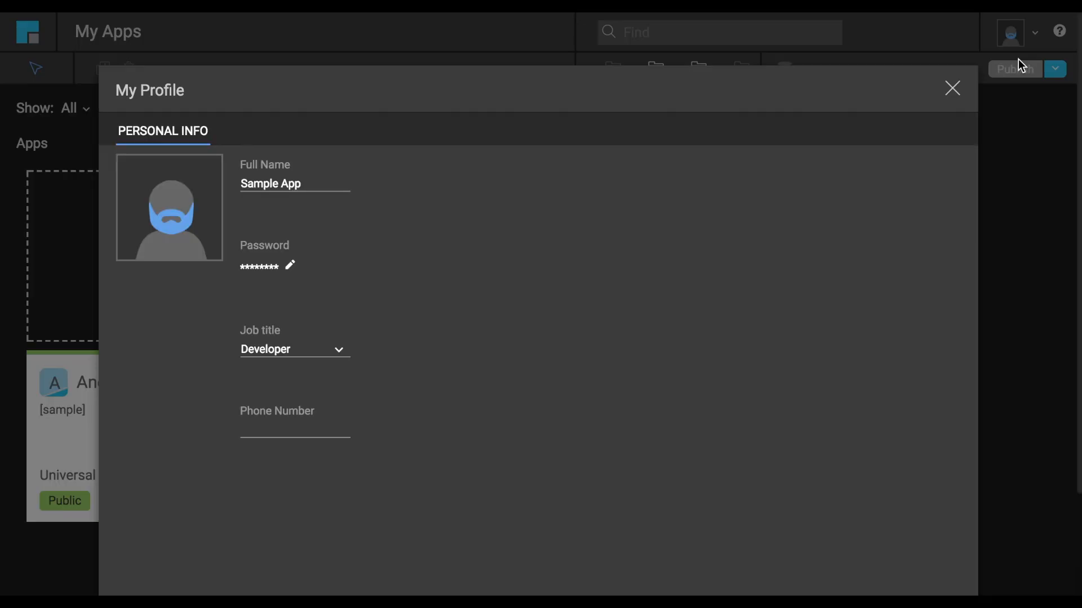
mouse_move(195, 215)
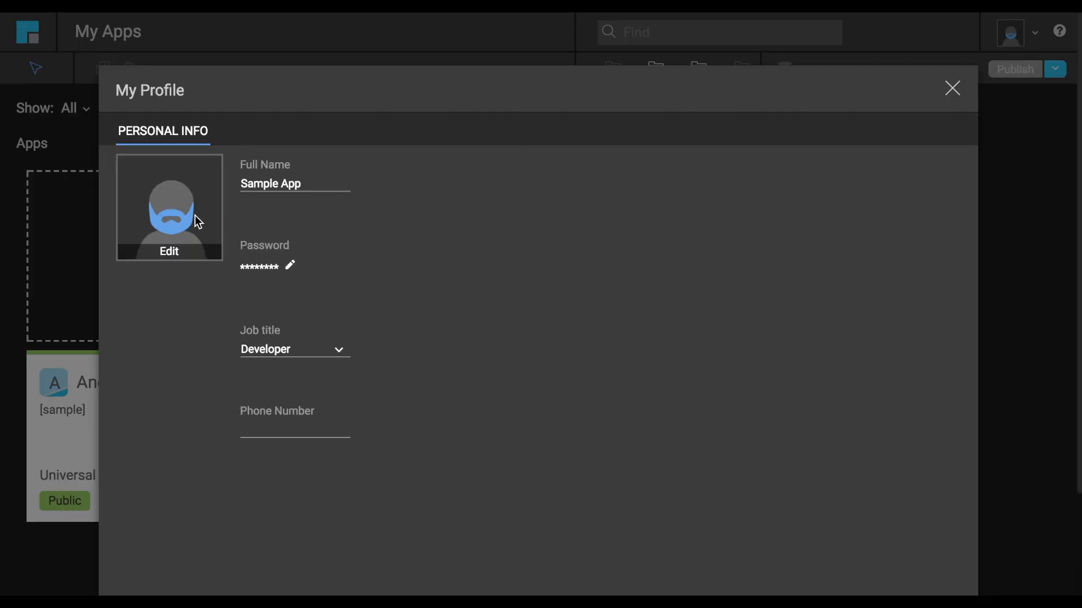
click(164, 250)
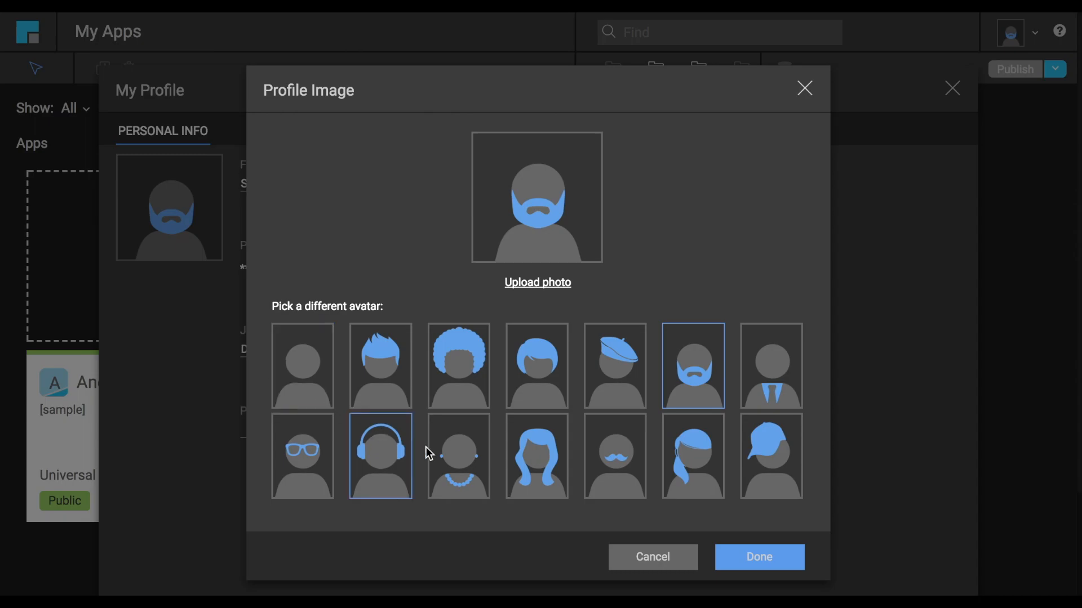
click(761, 560)
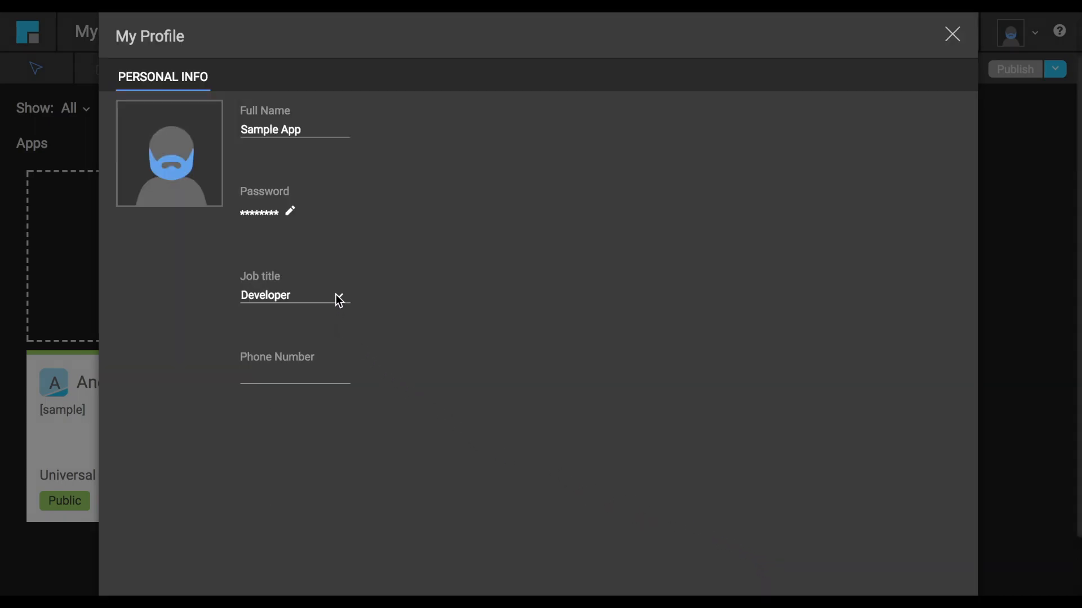
View the job title choices in the profile and close the profile without changes.
click(339, 299)
click(338, 299)
click(955, 40)
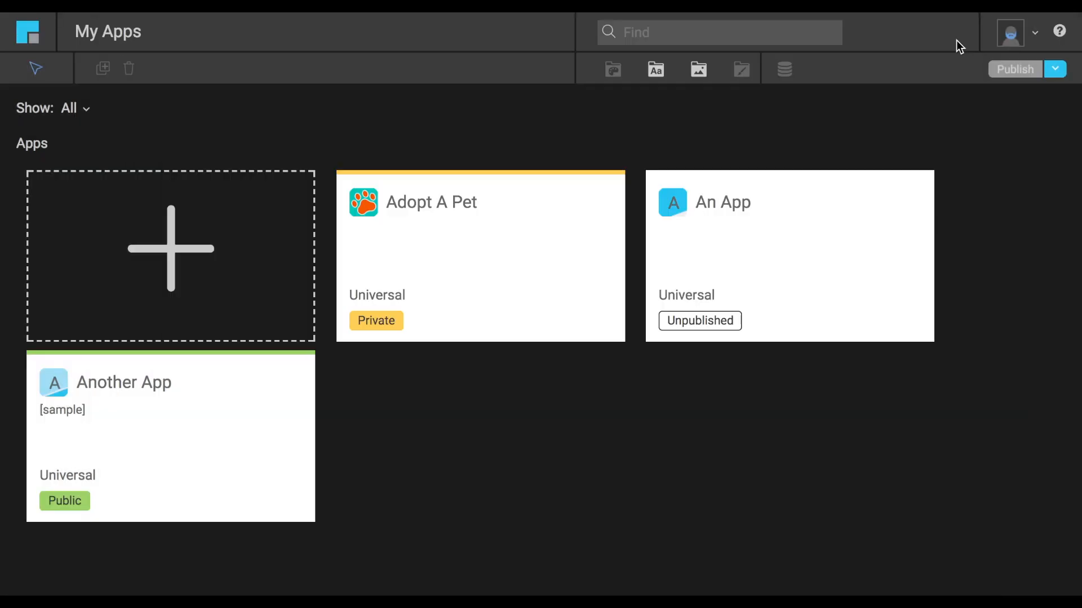
View the list of help topics and the Leave Feedback form, closing each without submitting anything.
click(1058, 32)
click(1051, 87)
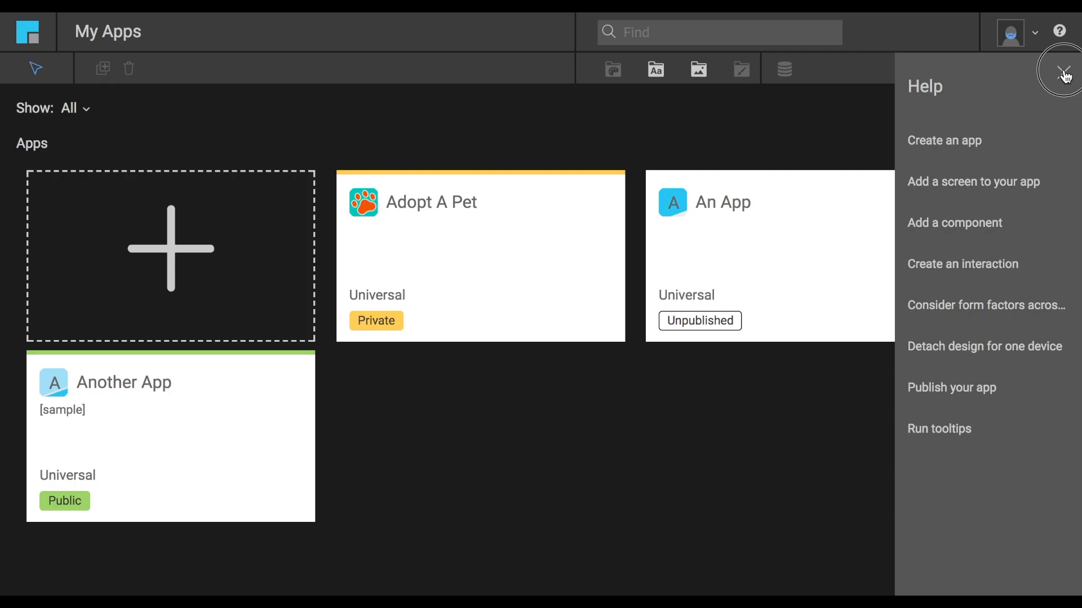
click(1063, 72)
click(1060, 35)
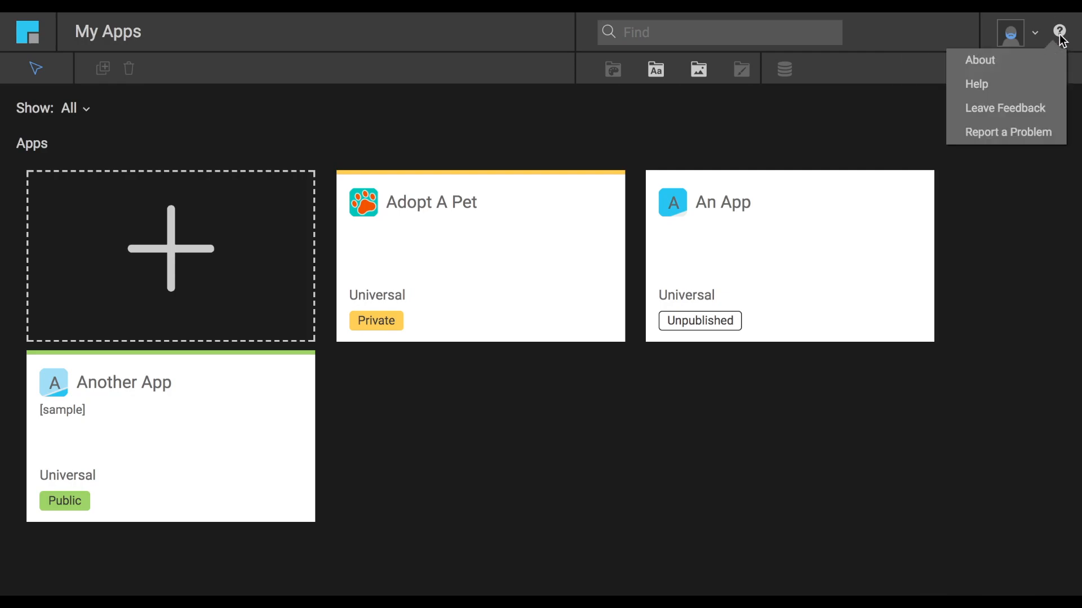
click(1012, 109)
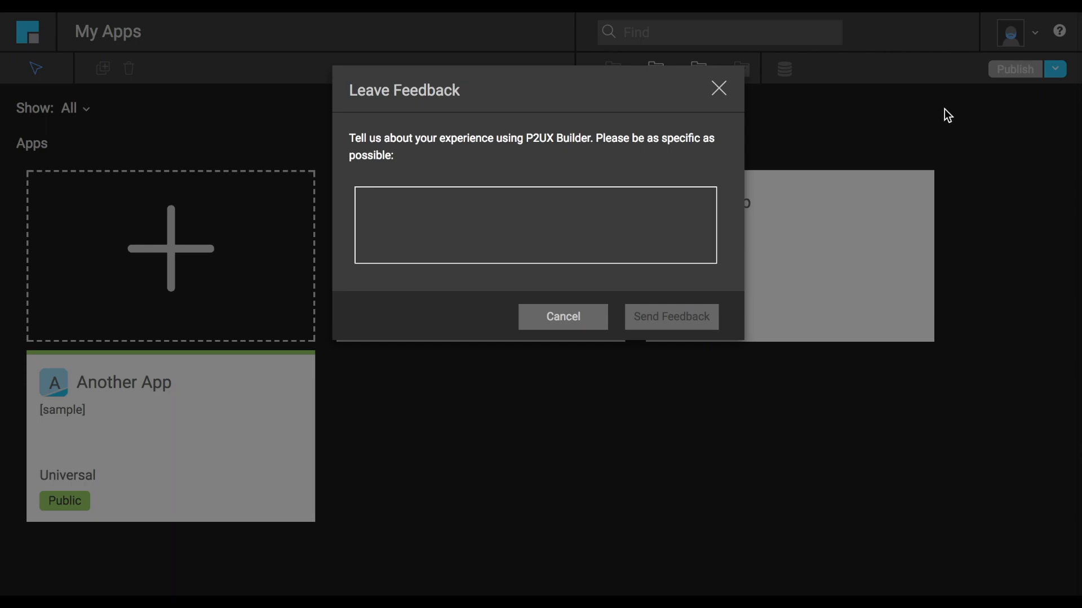
click(719, 90)
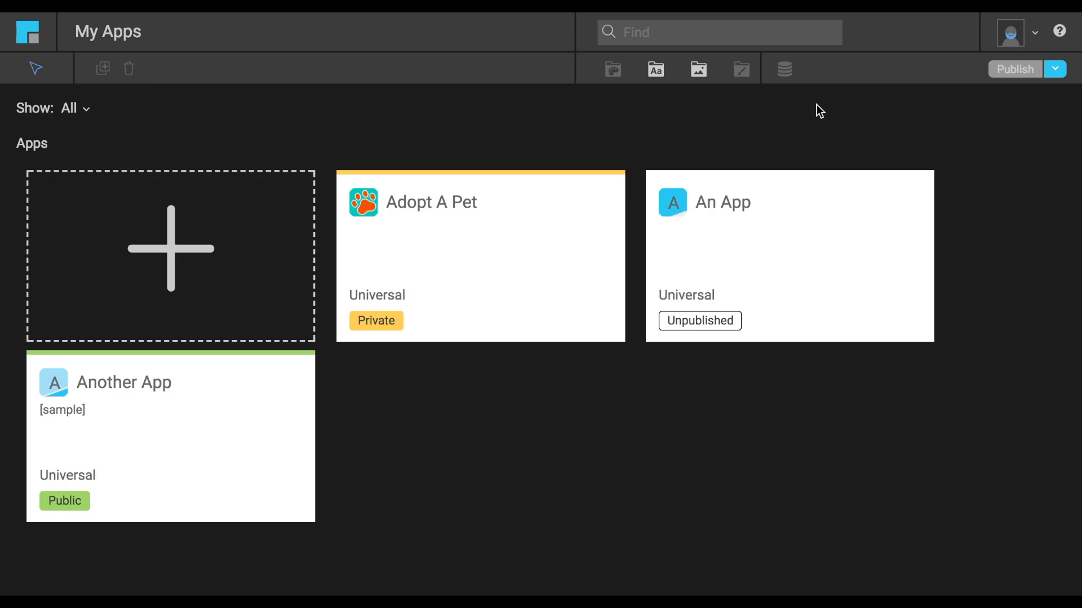
View the publishing options and the apps available for import, and close the Import App dialog.
click(1057, 71)
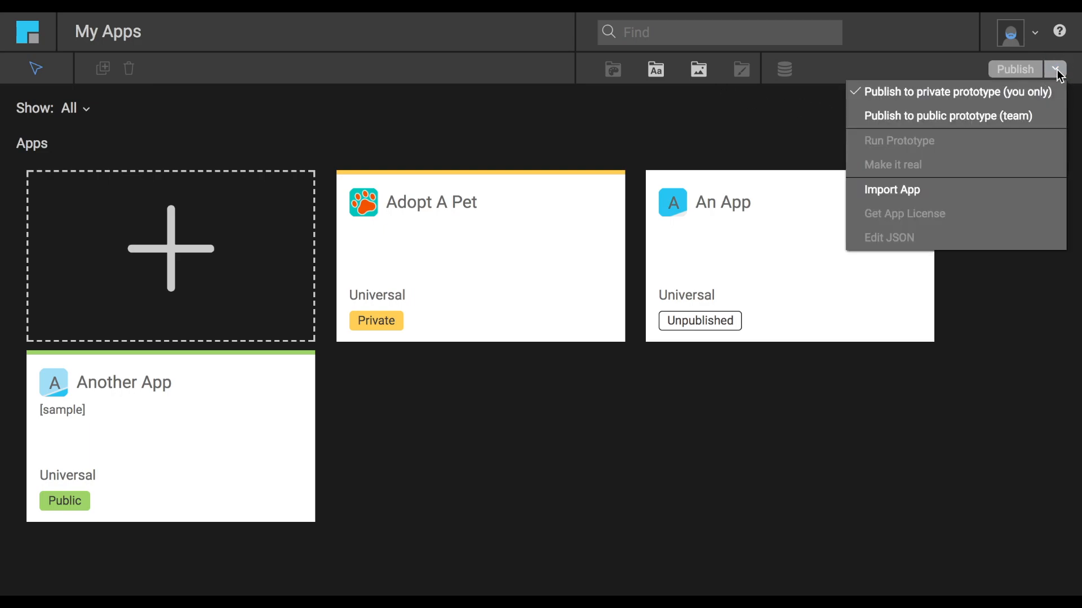
click(904, 191)
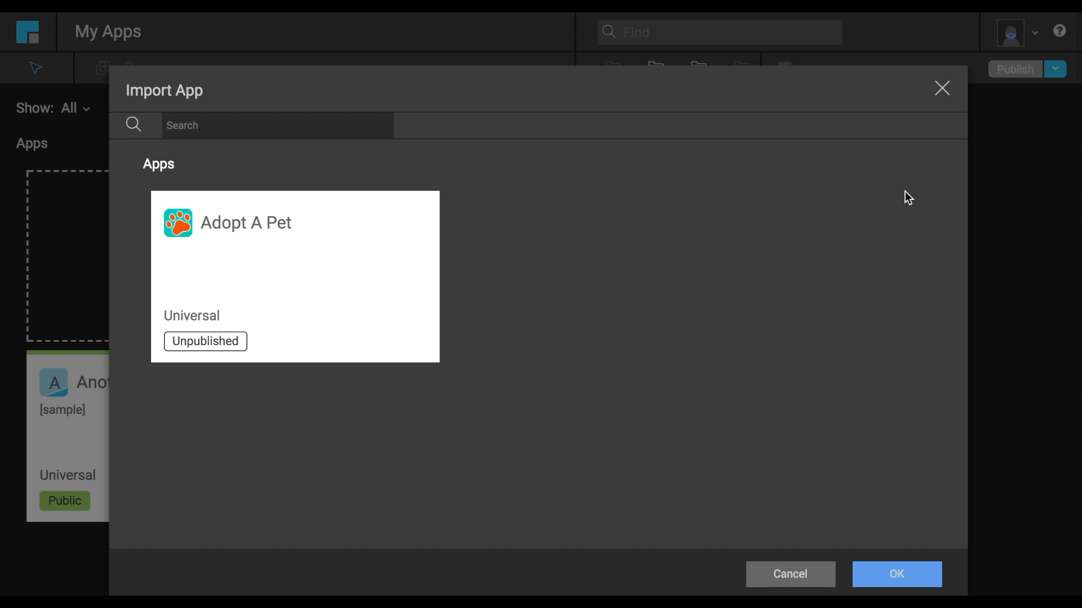
click(893, 575)
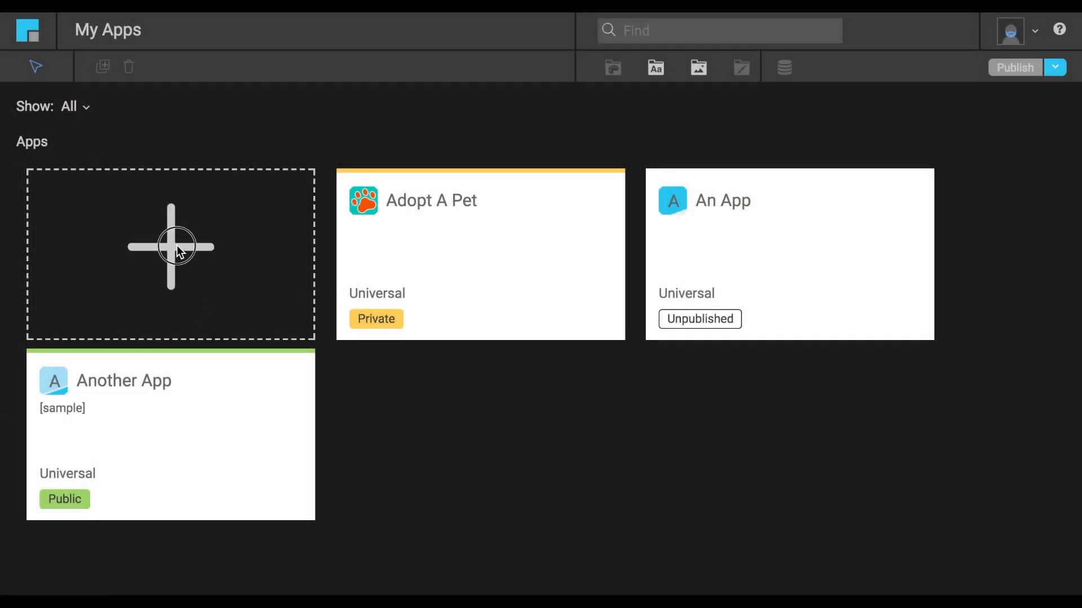
Start a new application and name it "Test App 2".
click(177, 247)
text(te)
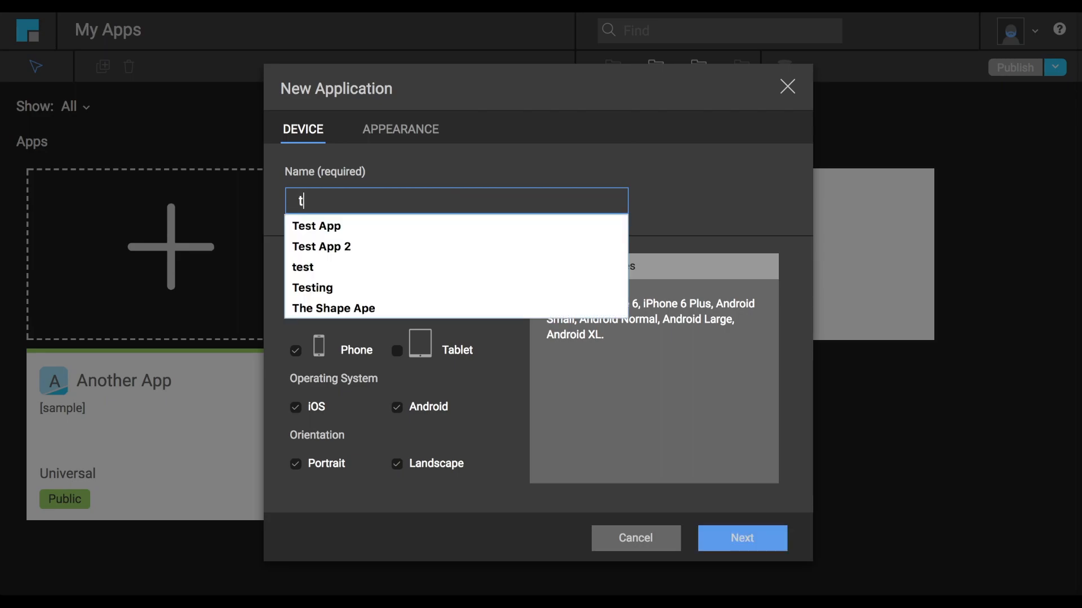
click(339, 252)
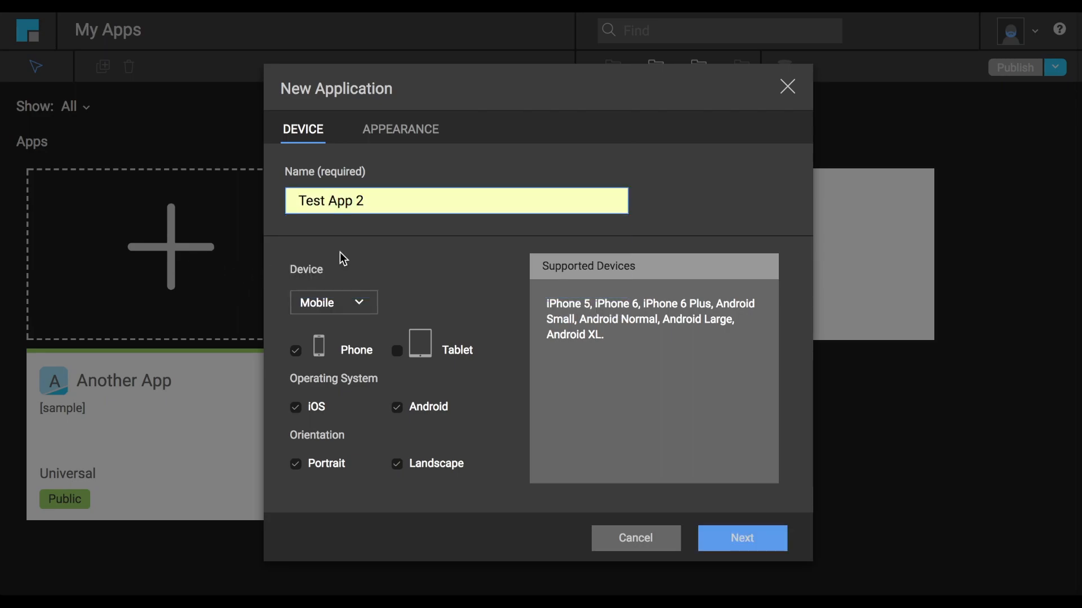
Try TV as the new application's device type and return it to Mobile.
click(360, 302)
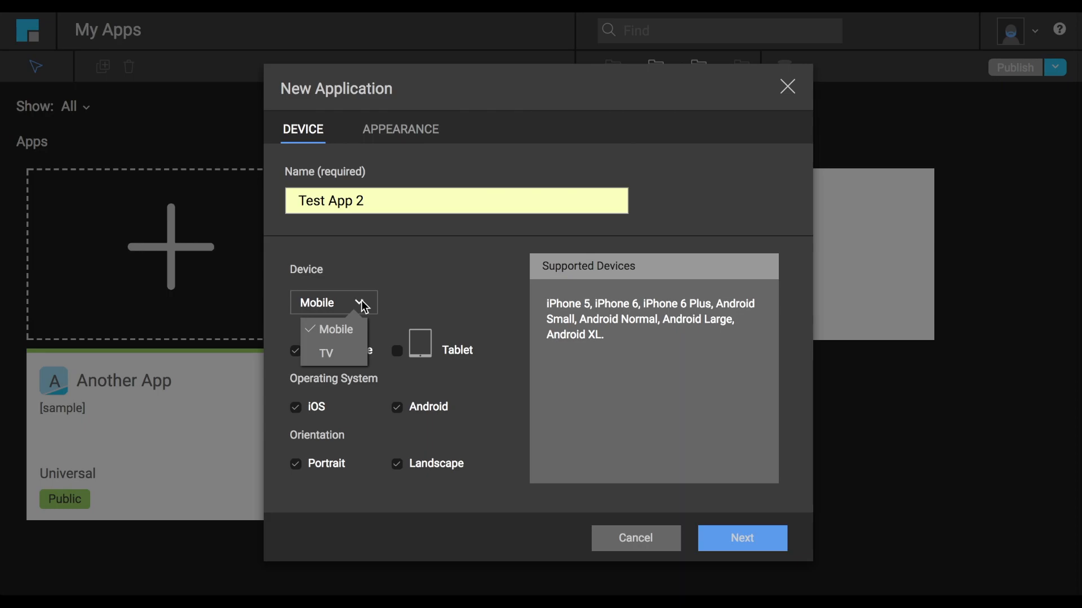
click(335, 353)
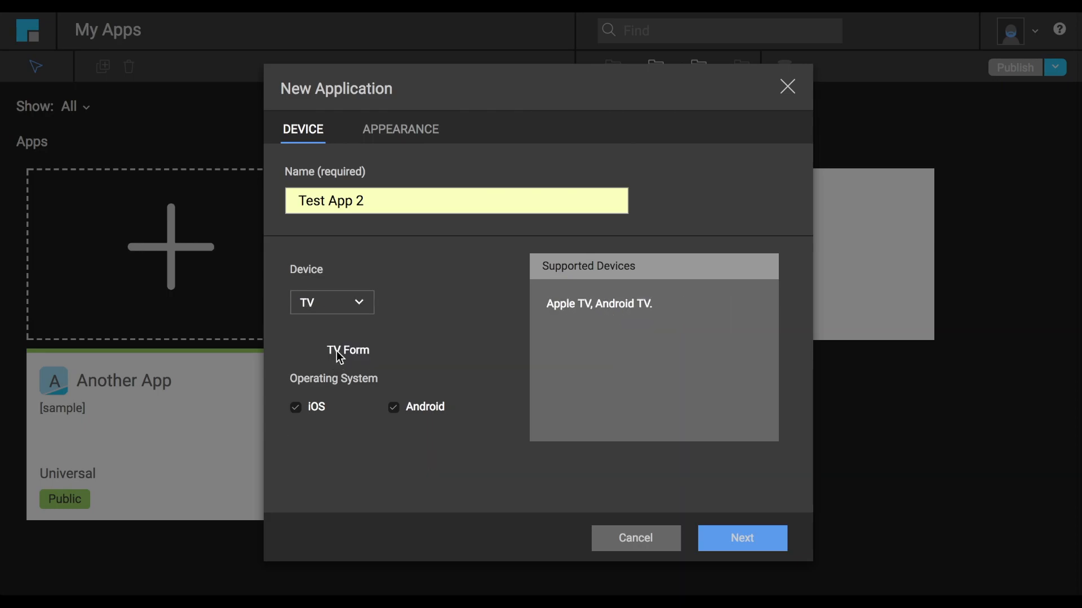
click(360, 307)
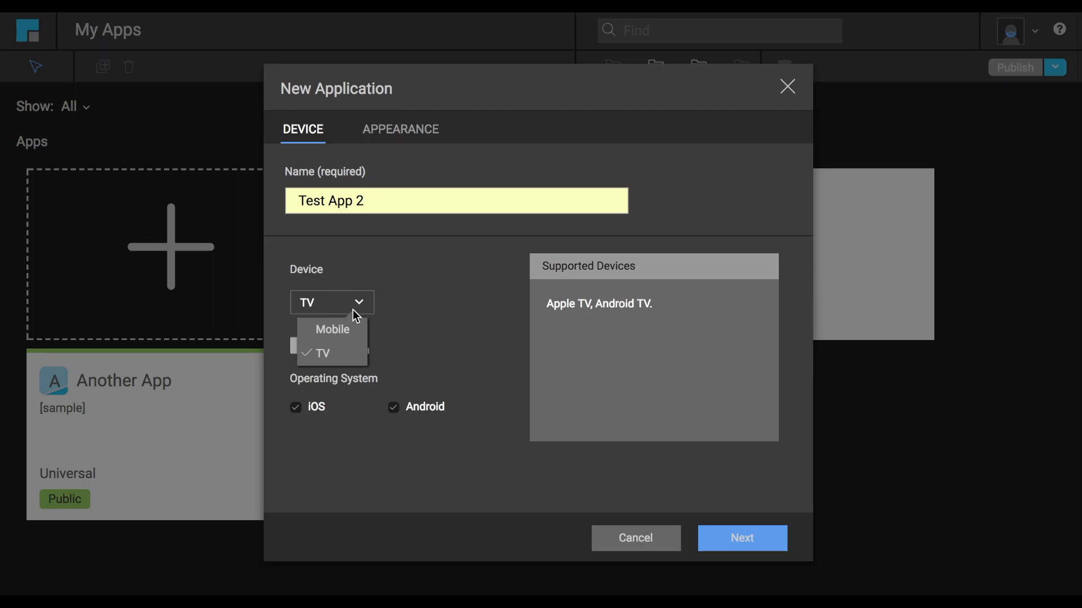
click(344, 326)
Add Tablet to the supported mobile devices and keep the Landscape orientation enabled.
click(398, 352)
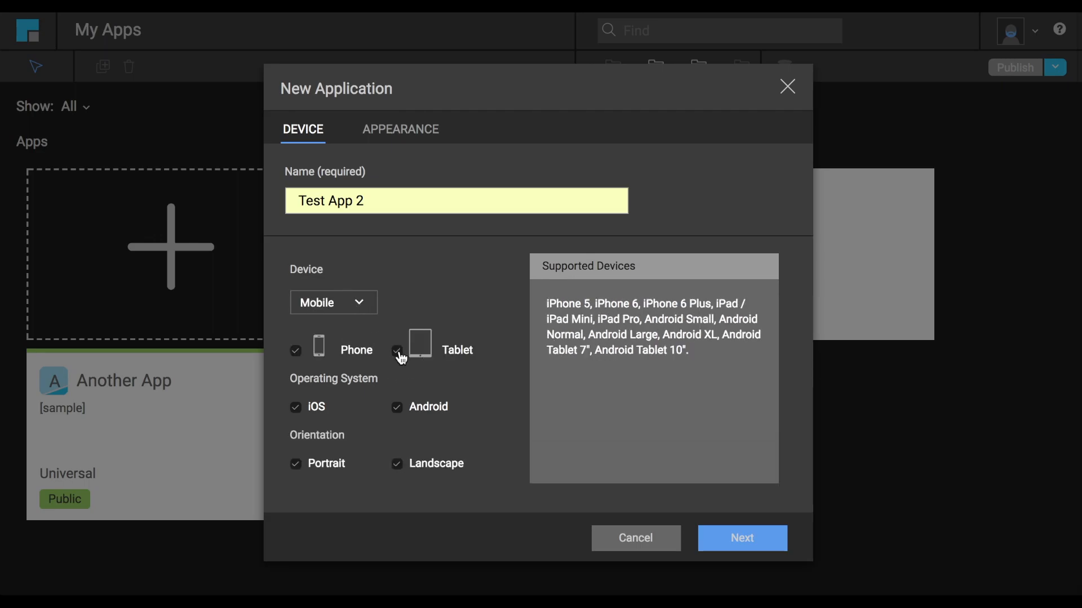
click(396, 463)
click(398, 465)
Set the new application's icon to the orange paw print image on a teal background.
click(383, 130)
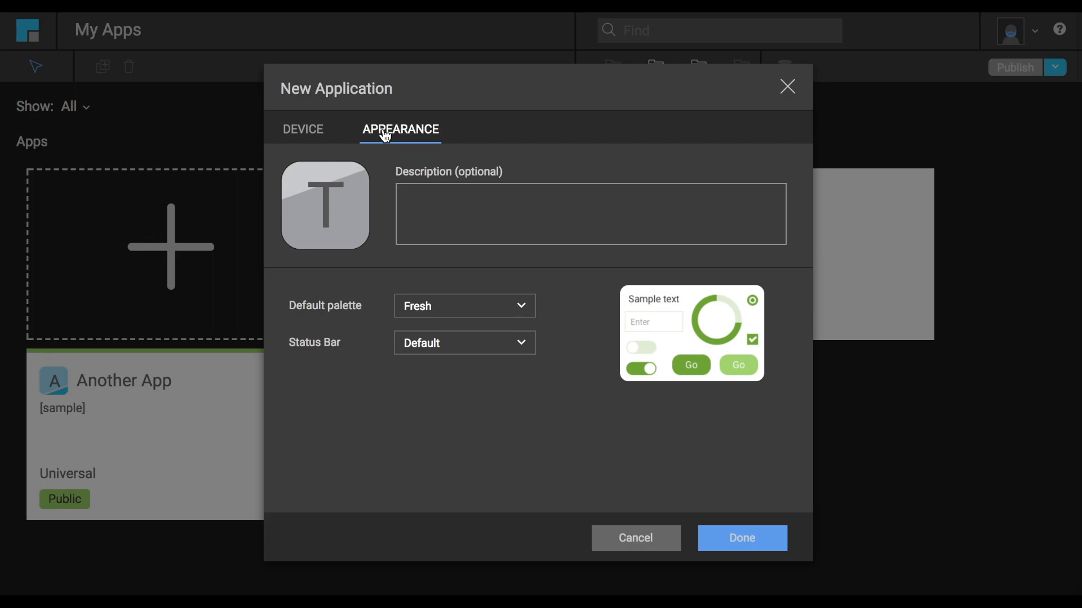
click(327, 241)
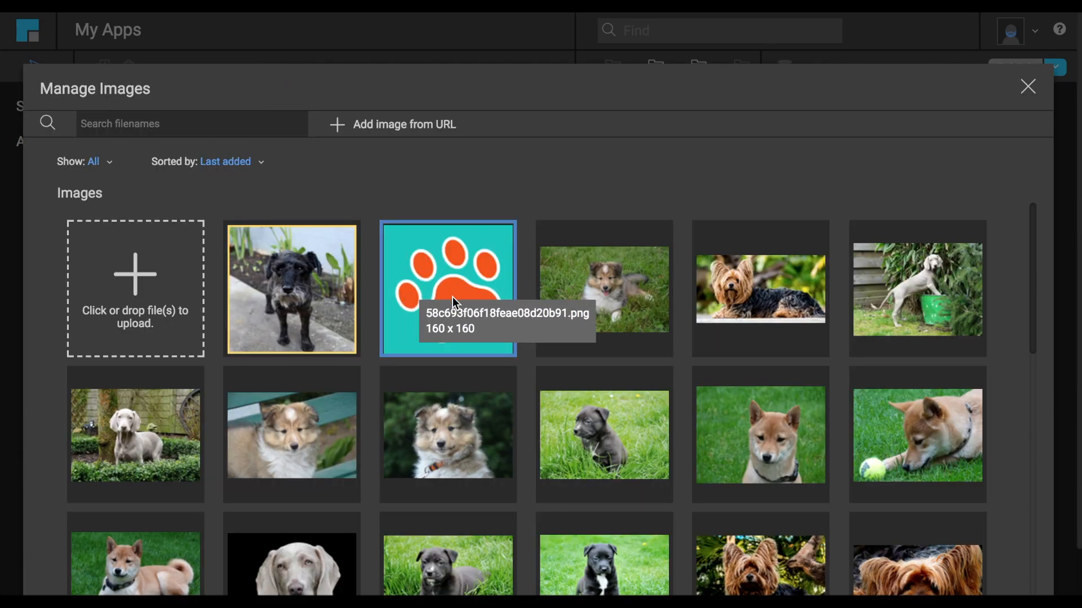
scroll(766, 471, down, 2)
scroll(765, 471, down, 8)
click(984, 570)
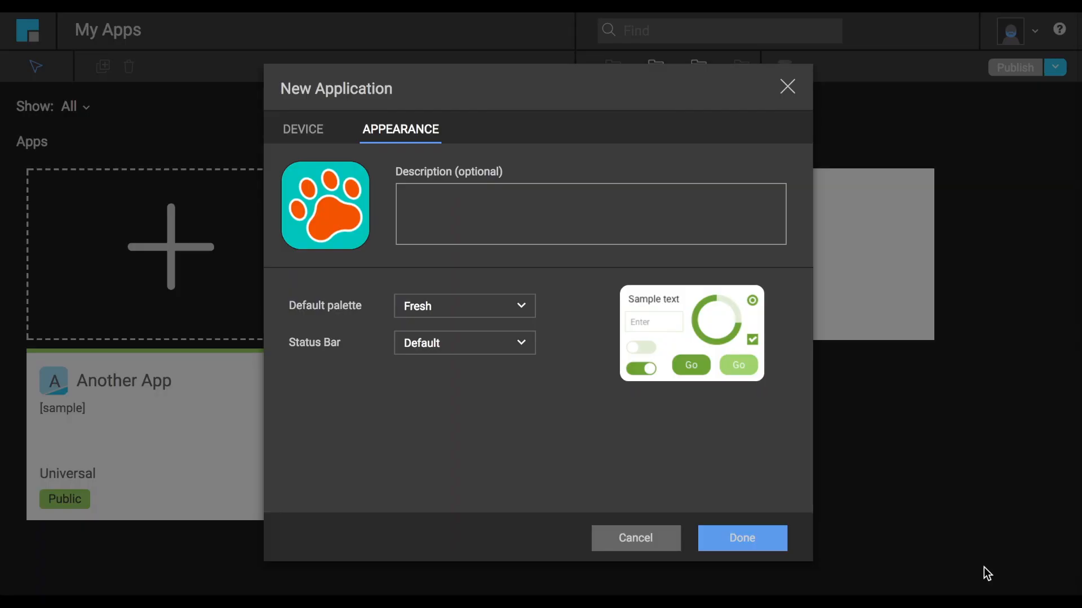
Preview the Stormy, Classic and Spicy palettes and set the default palette to Classic.
click(523, 308)
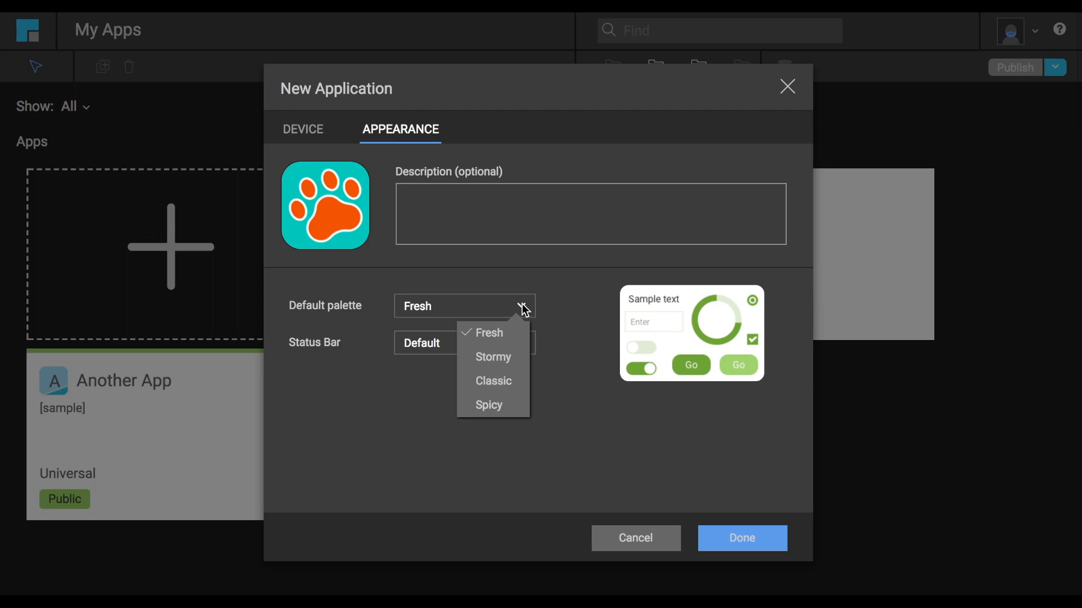
click(502, 357)
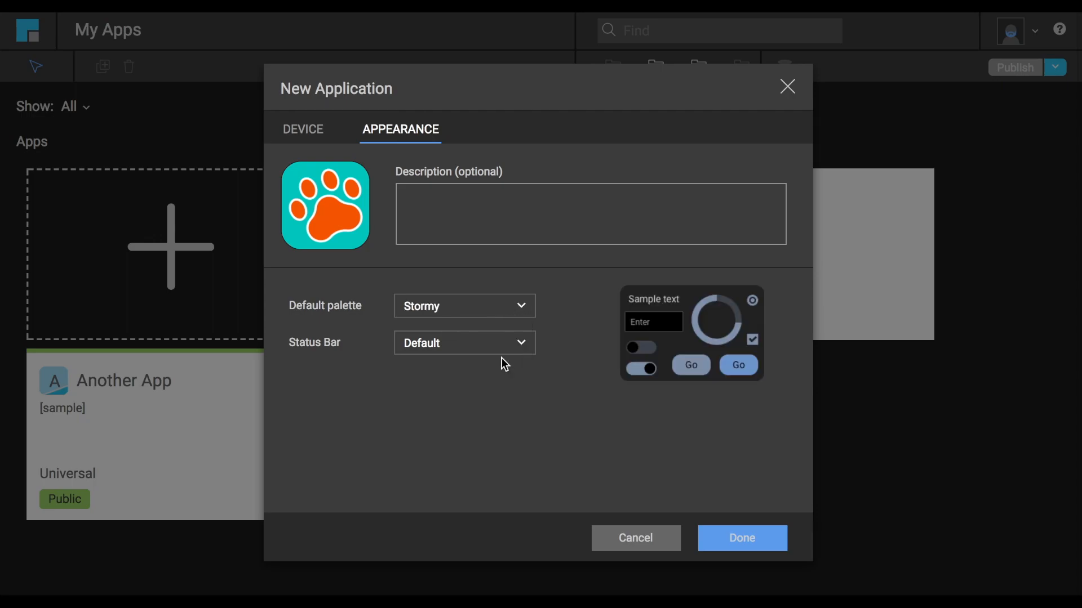
click(517, 307)
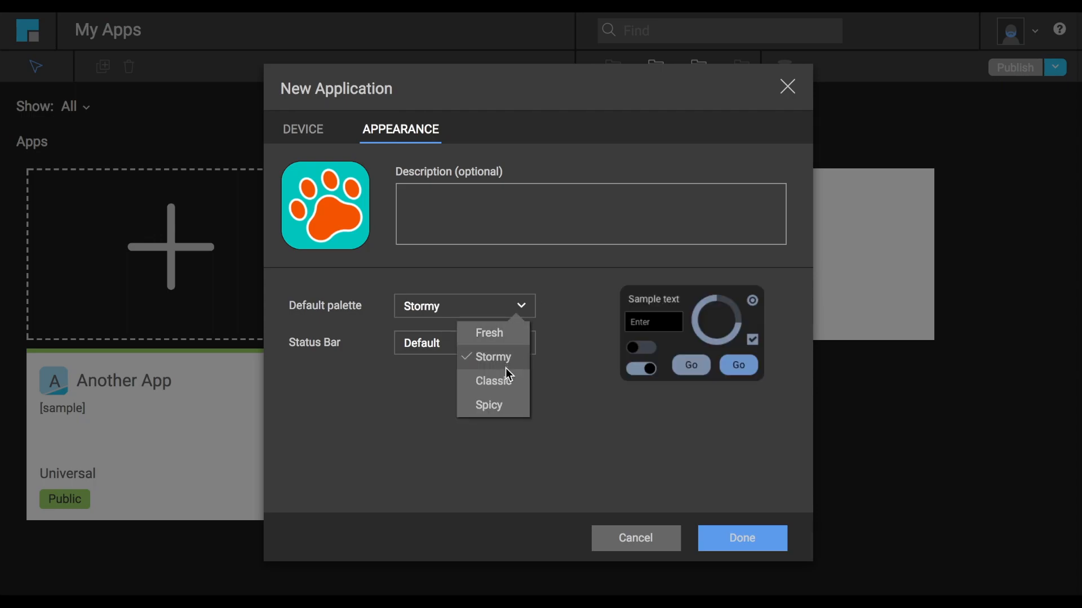
click(504, 378)
click(528, 304)
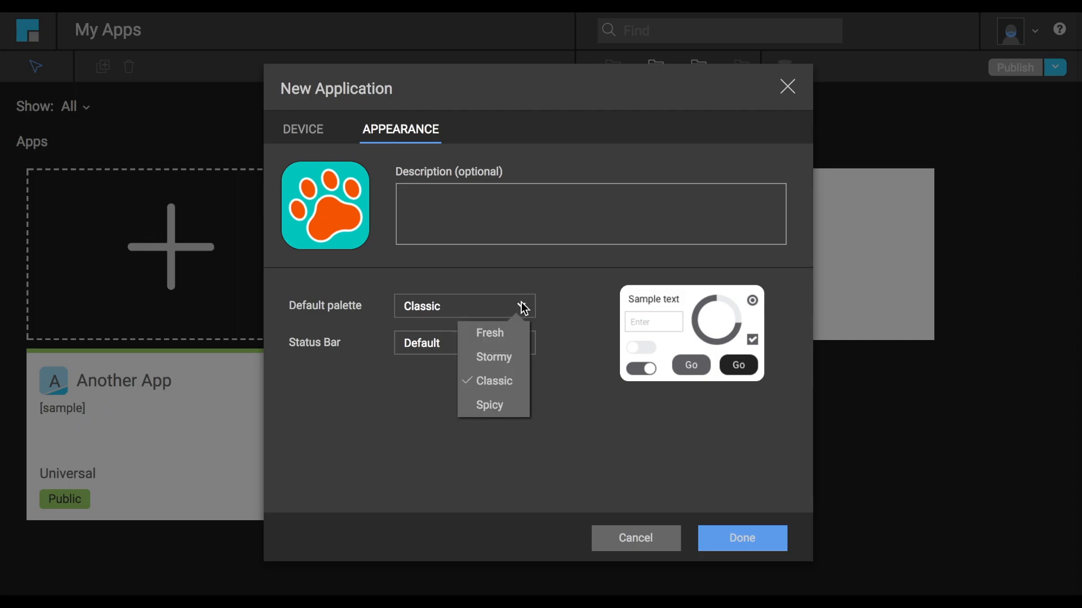
click(509, 404)
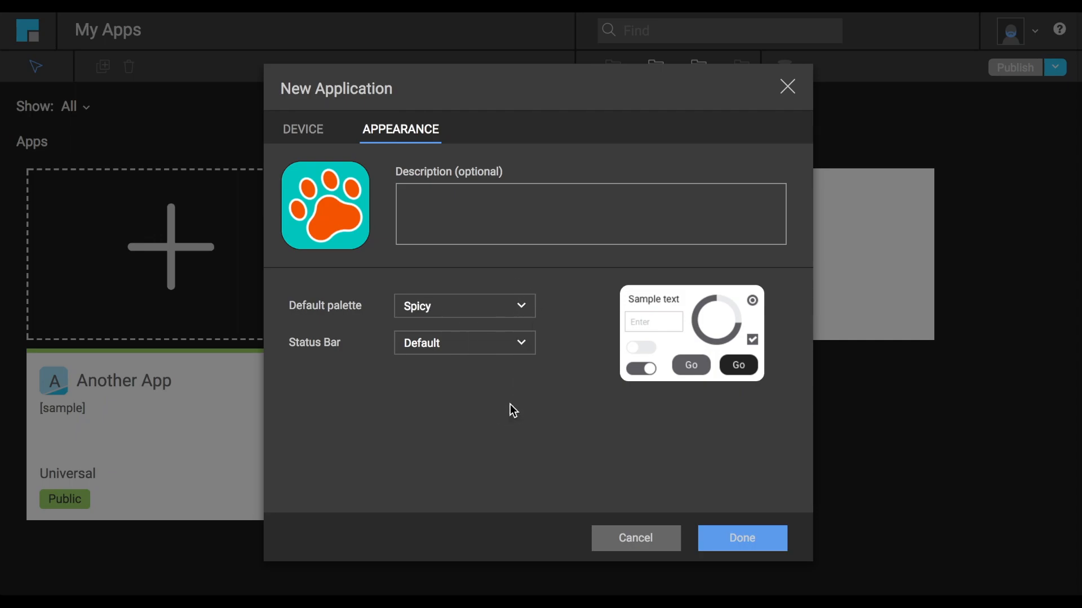
click(523, 306)
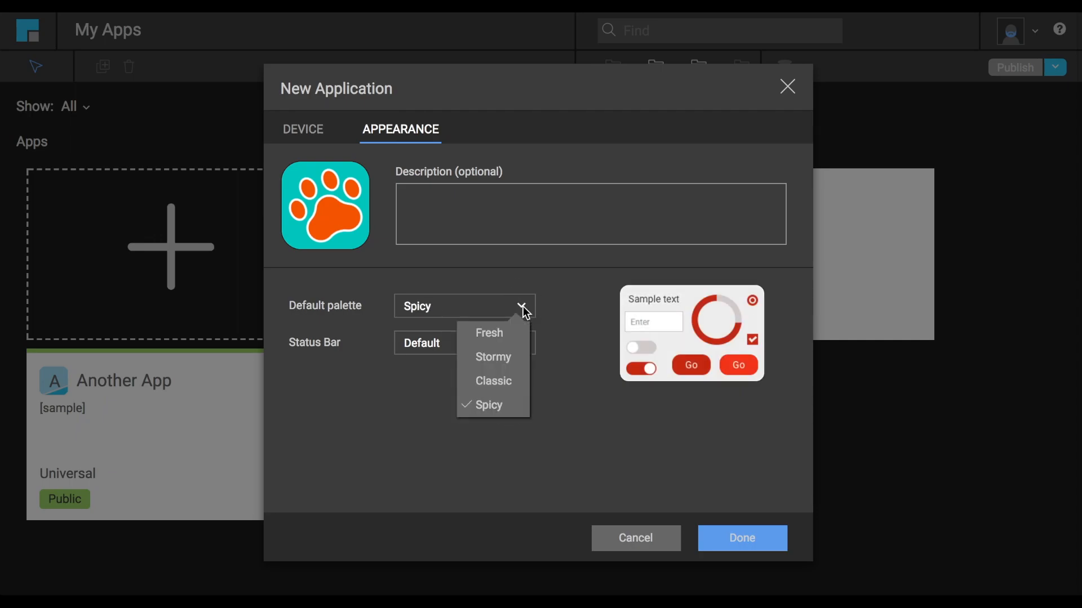
click(515, 378)
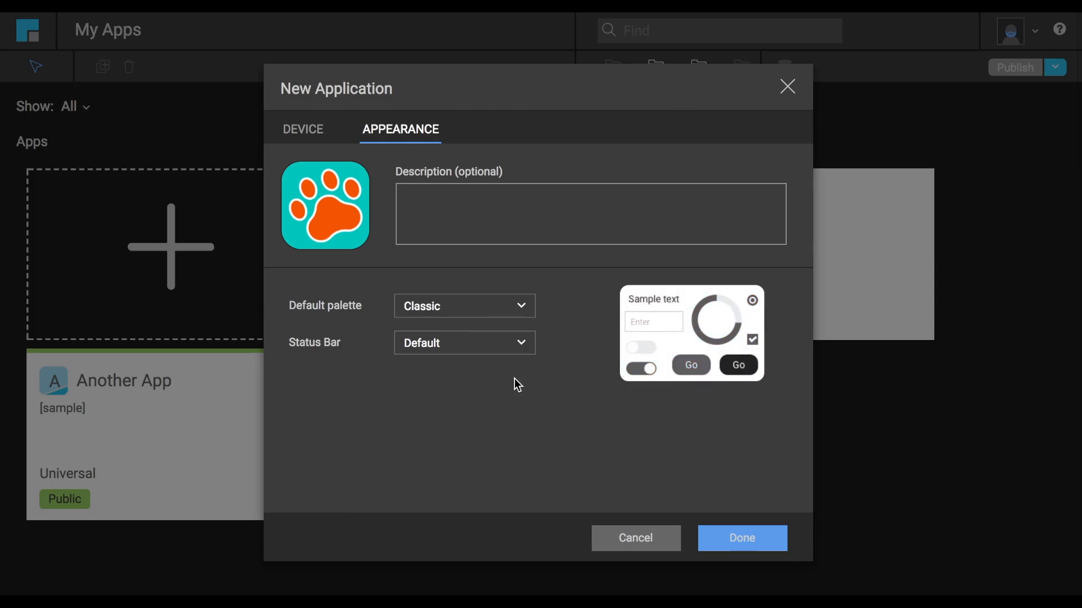
Check the status bar options, keep Default, and finish the new application setup.
click(522, 343)
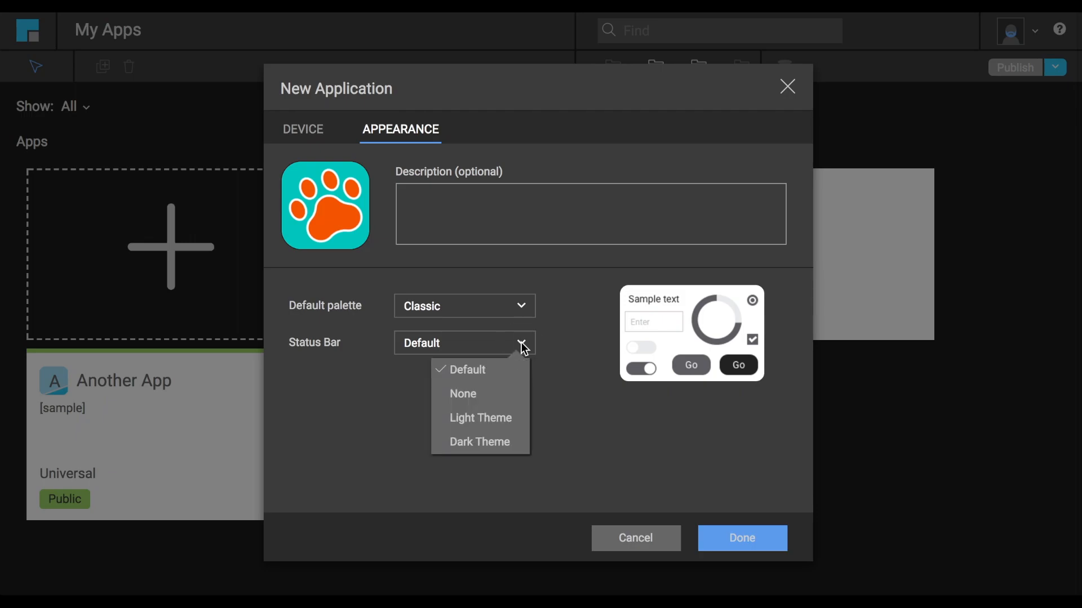
click(522, 344)
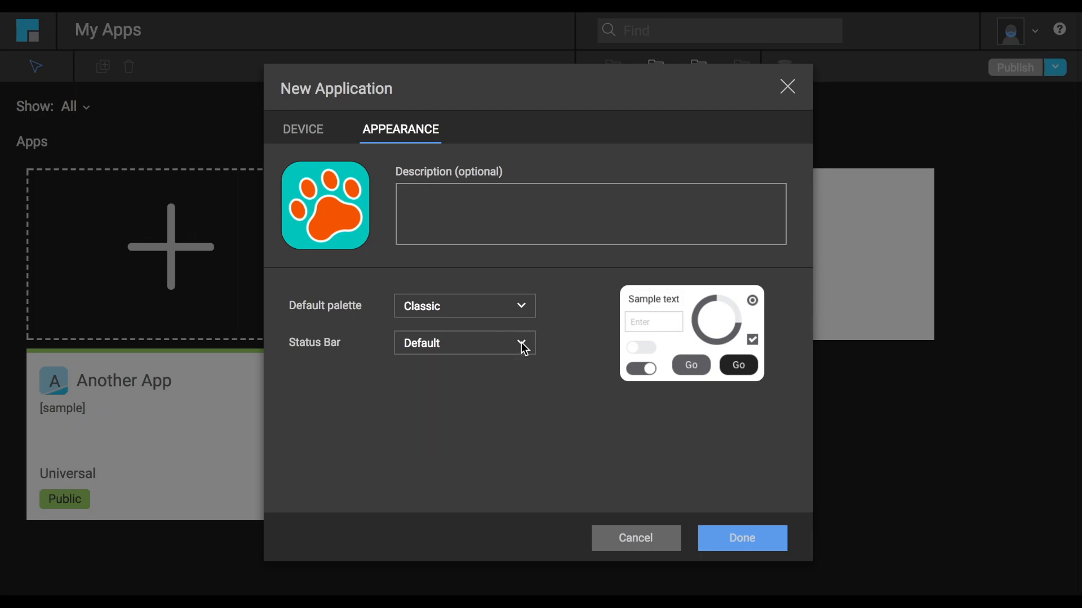
click(743, 538)
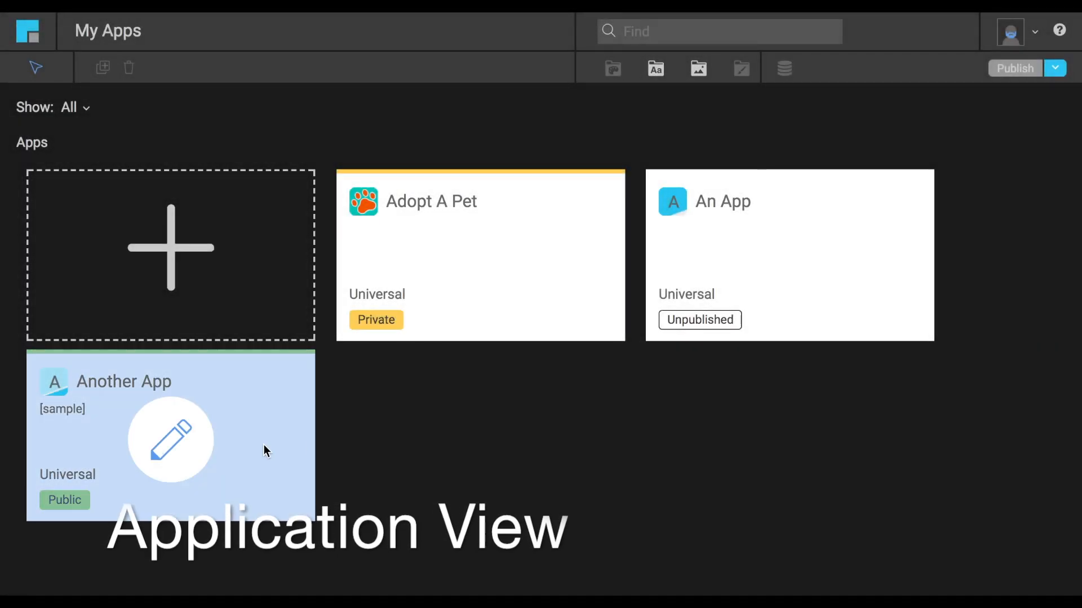
Open the Adopt A Pet app's device settings and try toggling Tablet and Landscape, restoring both to their original state.
click(467, 273)
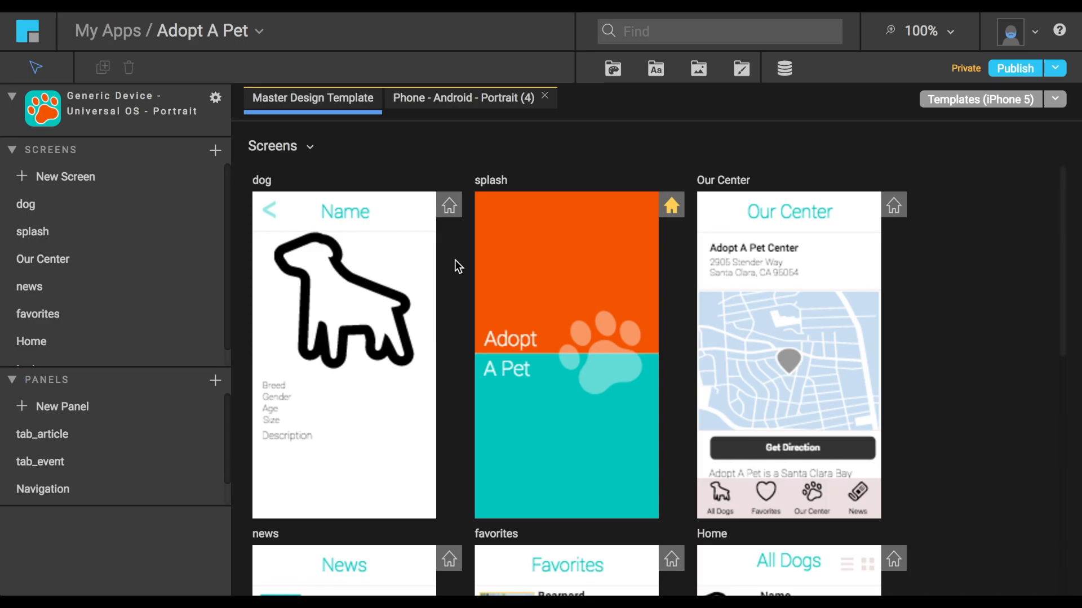
click(215, 99)
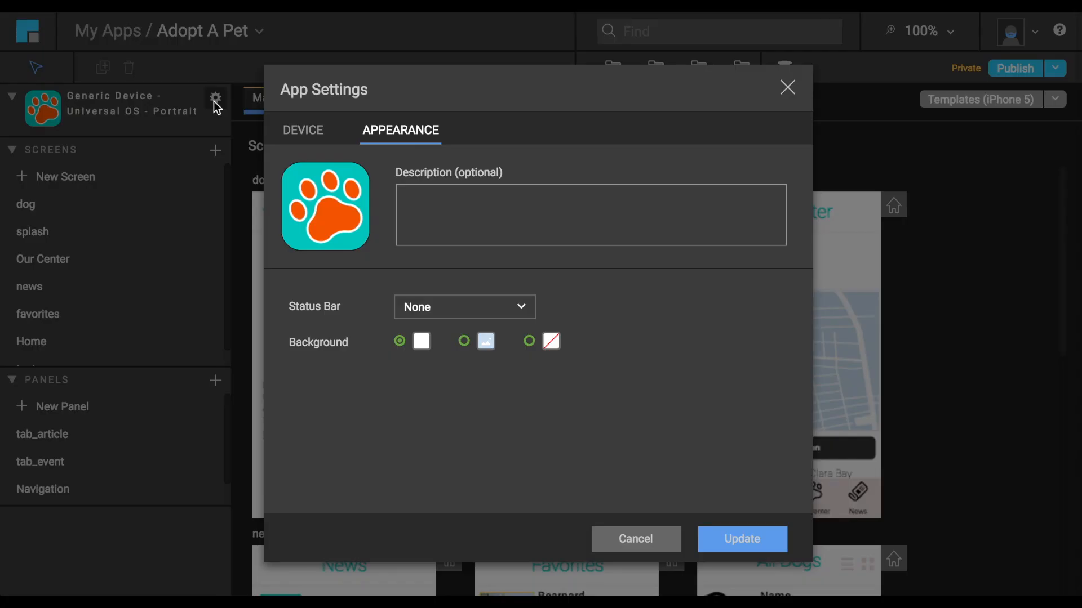
click(303, 132)
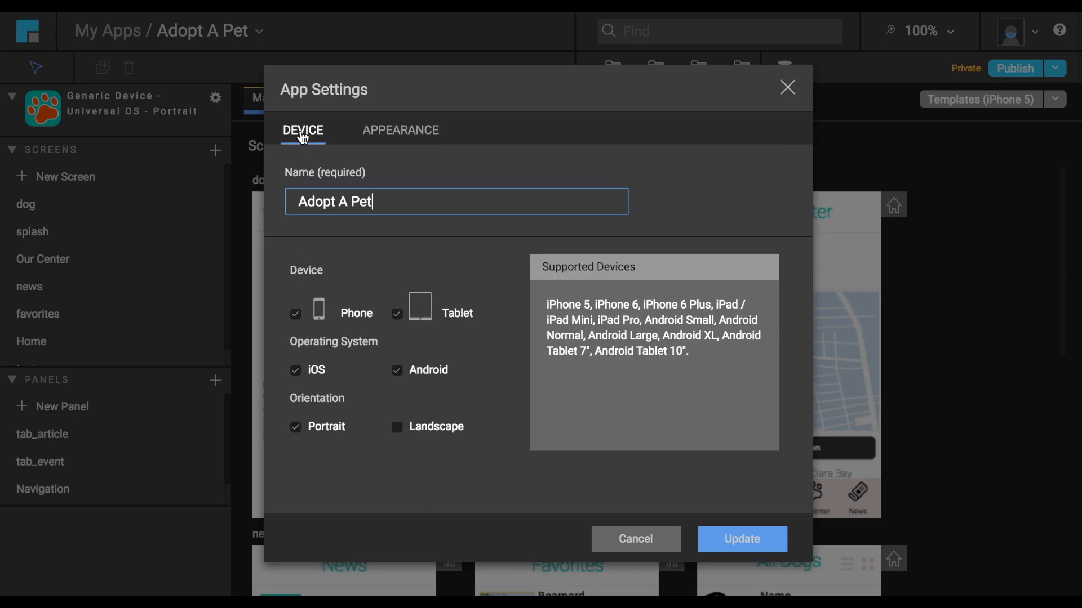
click(397, 313)
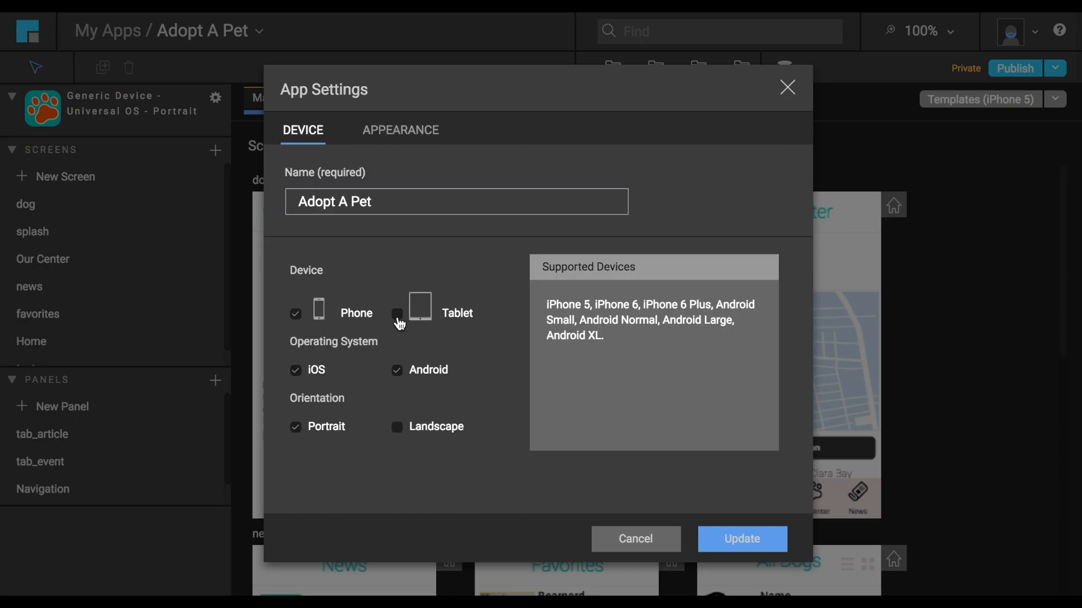
click(397, 314)
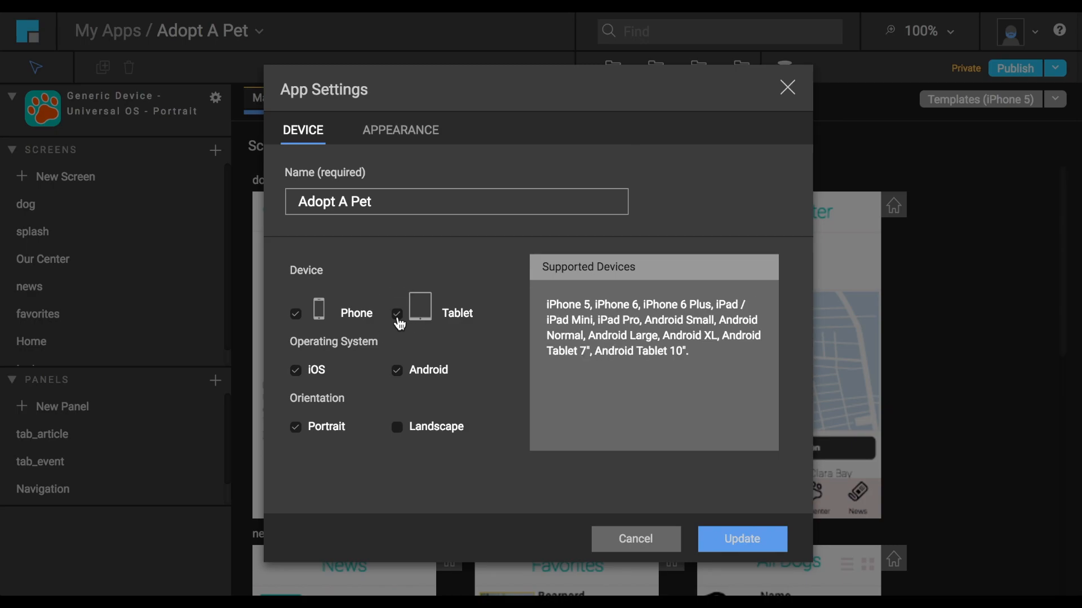
click(398, 431)
click(398, 433)
Review the app's appearance settings, including the status bar choices and background color picker, and update the app with the settings as they are.
click(410, 134)
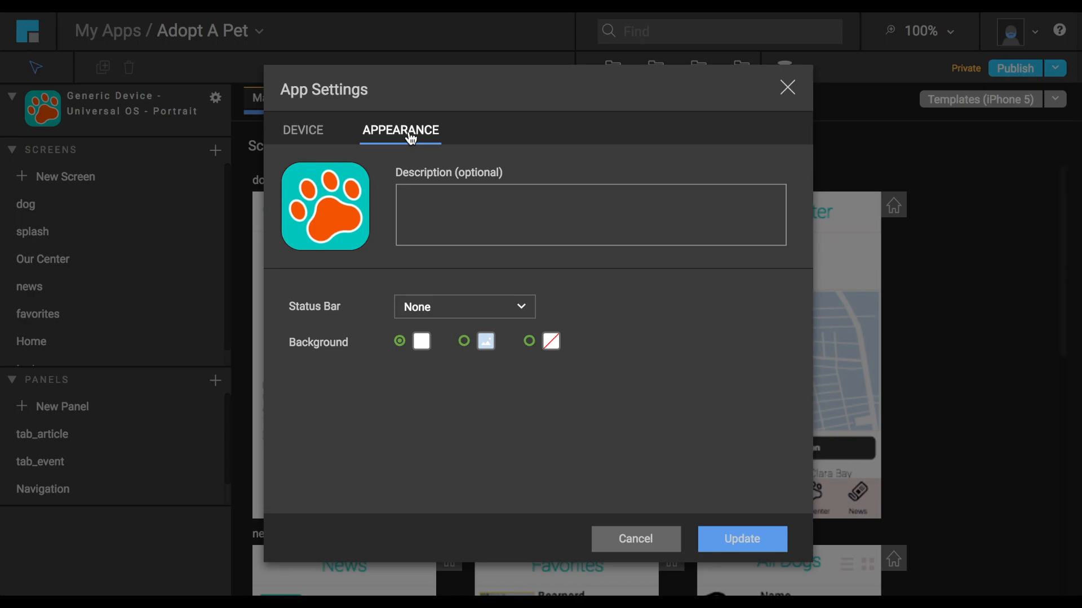
click(479, 311)
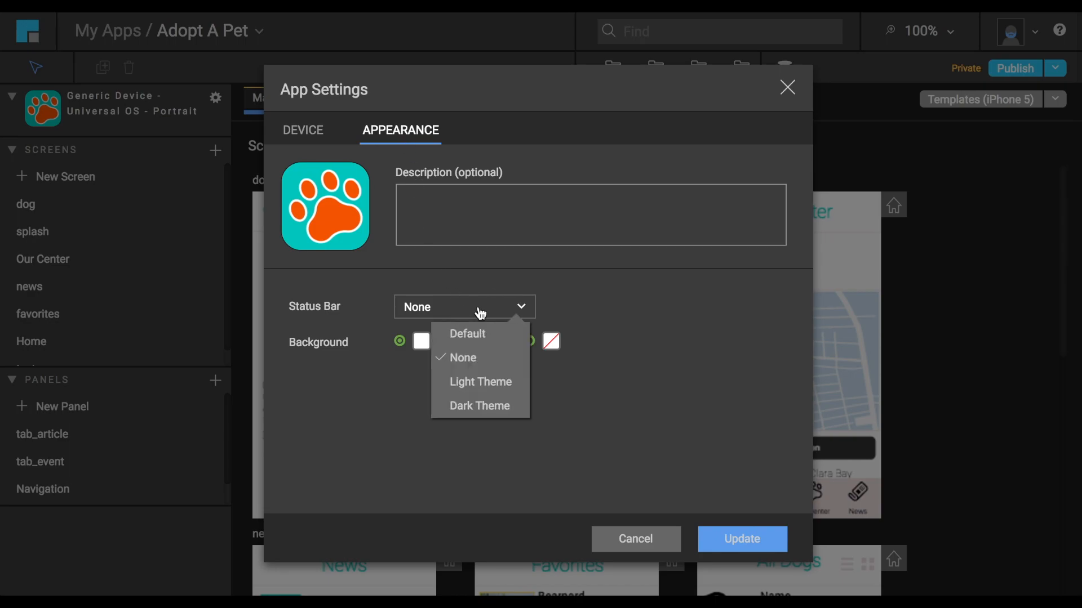
click(480, 313)
click(421, 345)
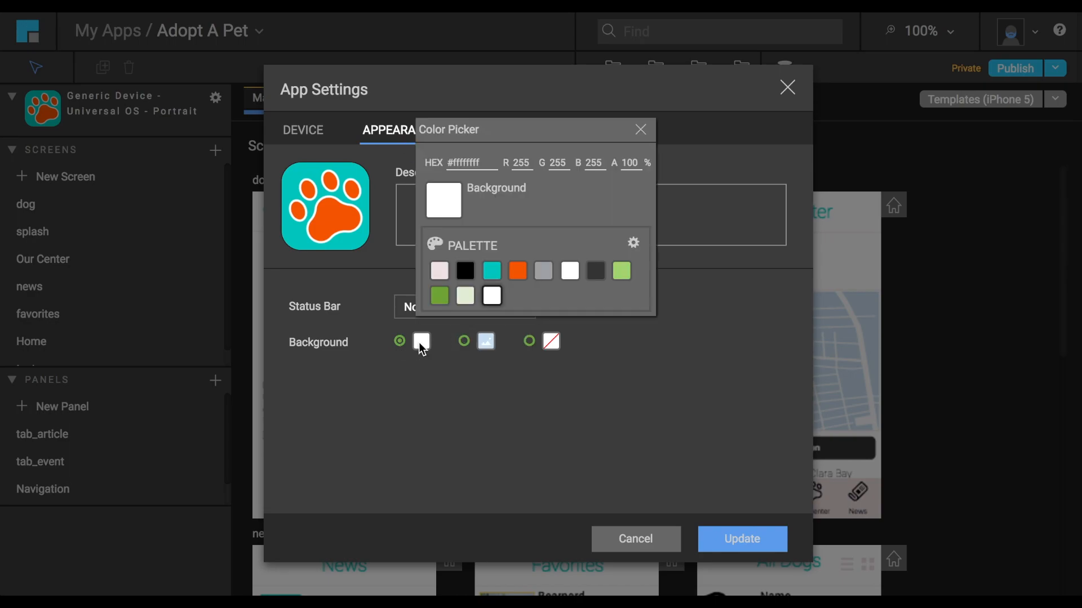
click(641, 127)
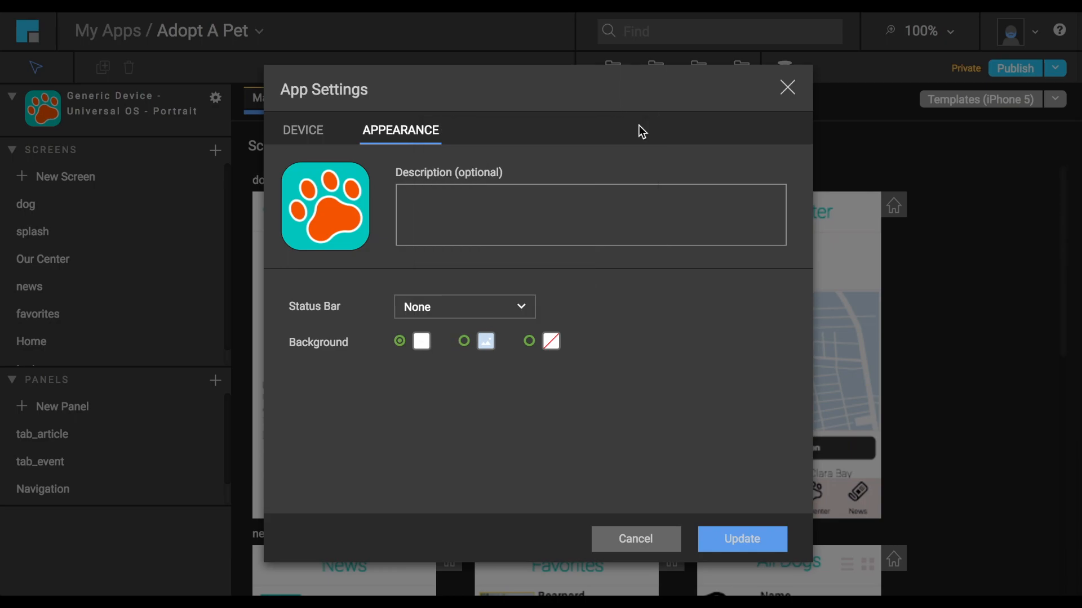
click(707, 541)
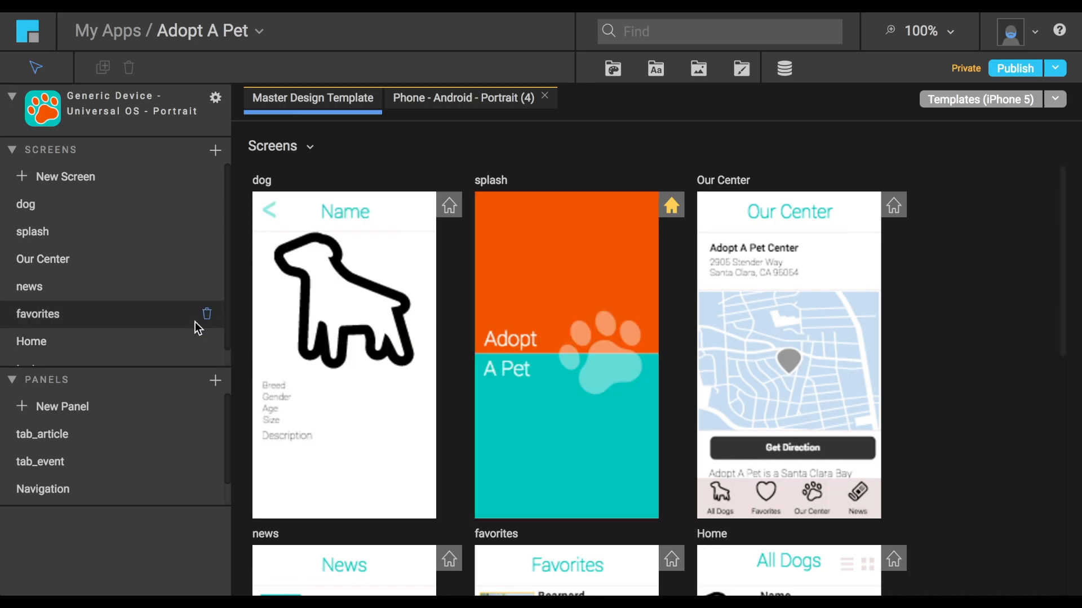
View the splash and news screens in the screen editor, returning to the Adopt A Pet overview after each.
click(112, 236)
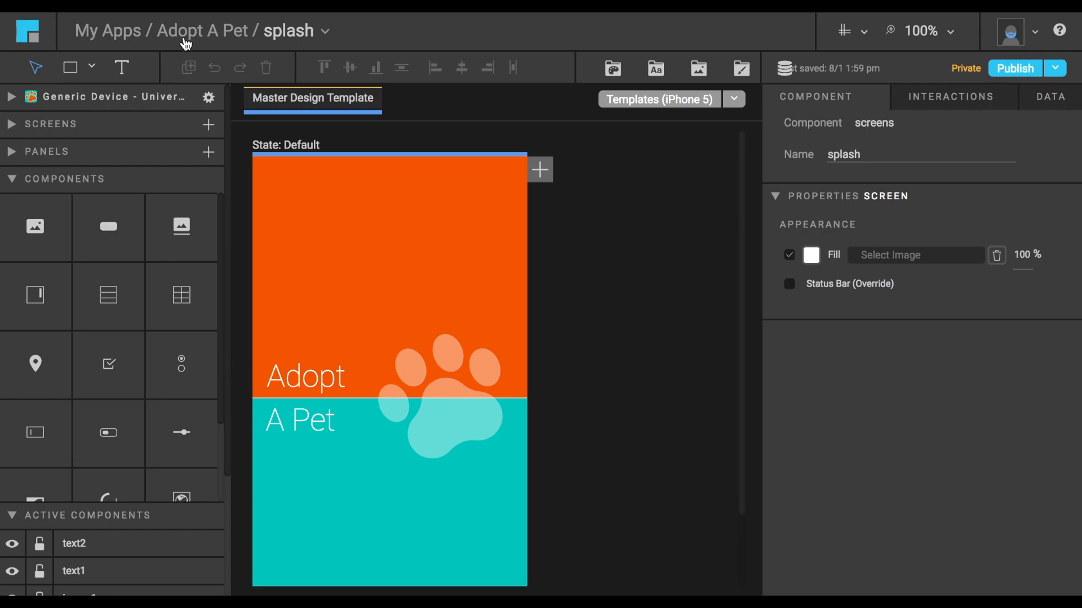
click(184, 39)
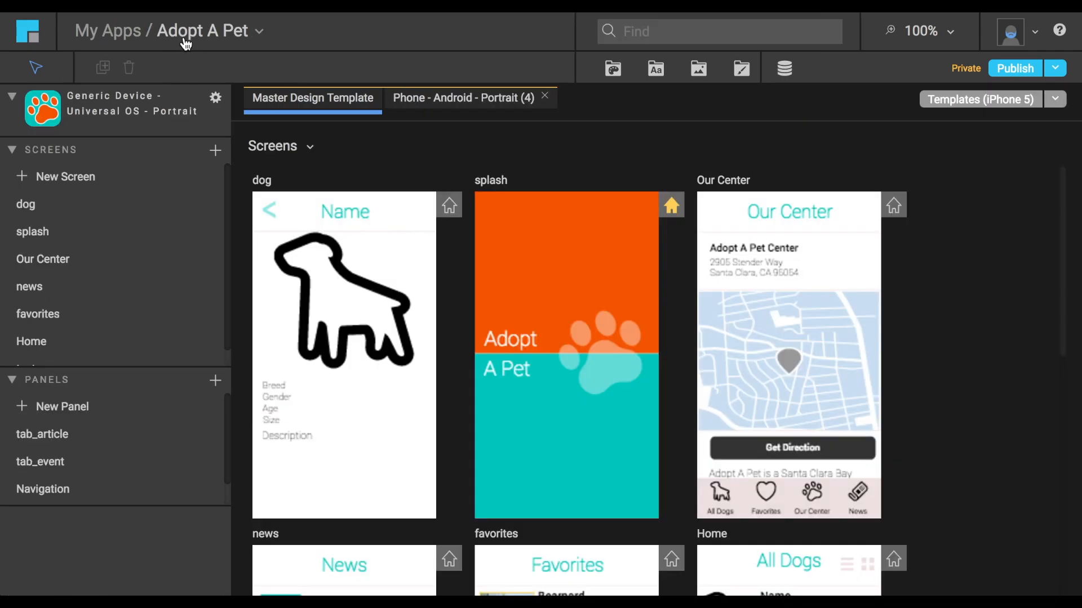
click(90, 288)
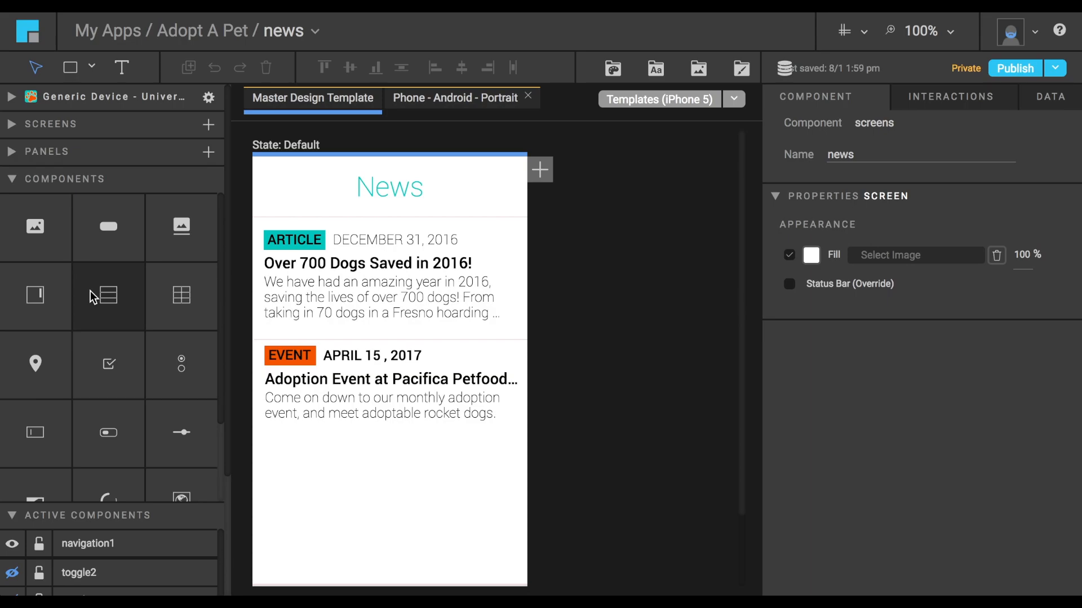
scroll(91, 293, down, 1)
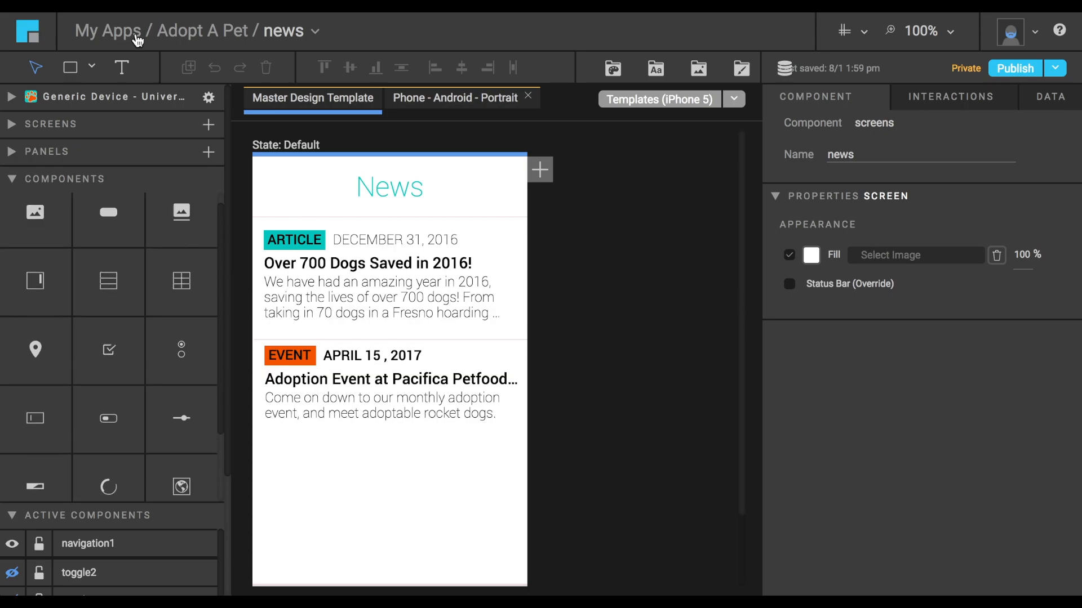
click(176, 38)
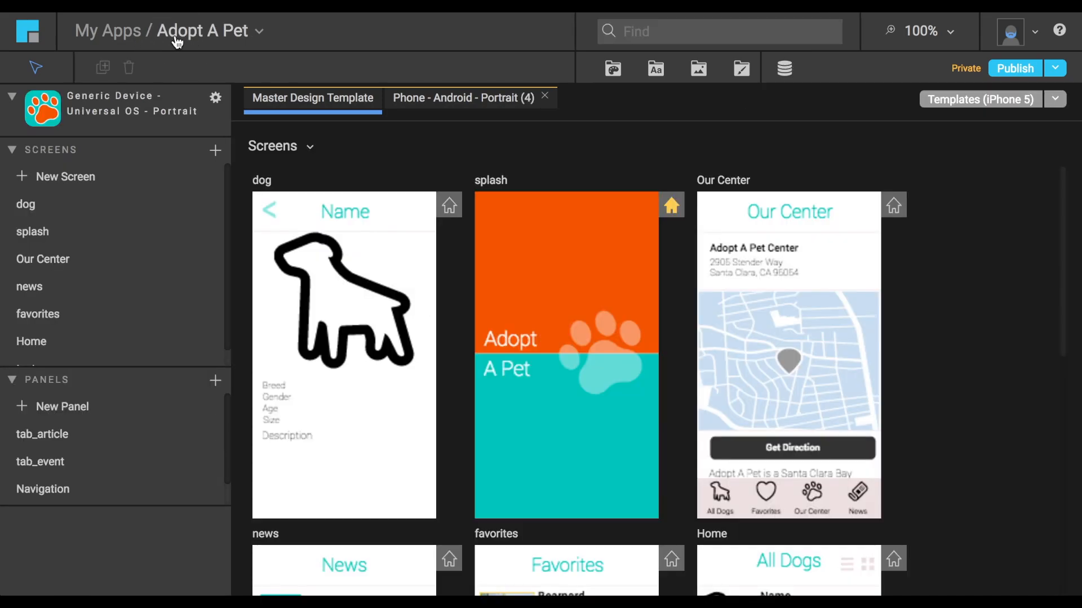
View the Navigation panel in the editor and switch from it directly to the dog screen.
click(106, 482)
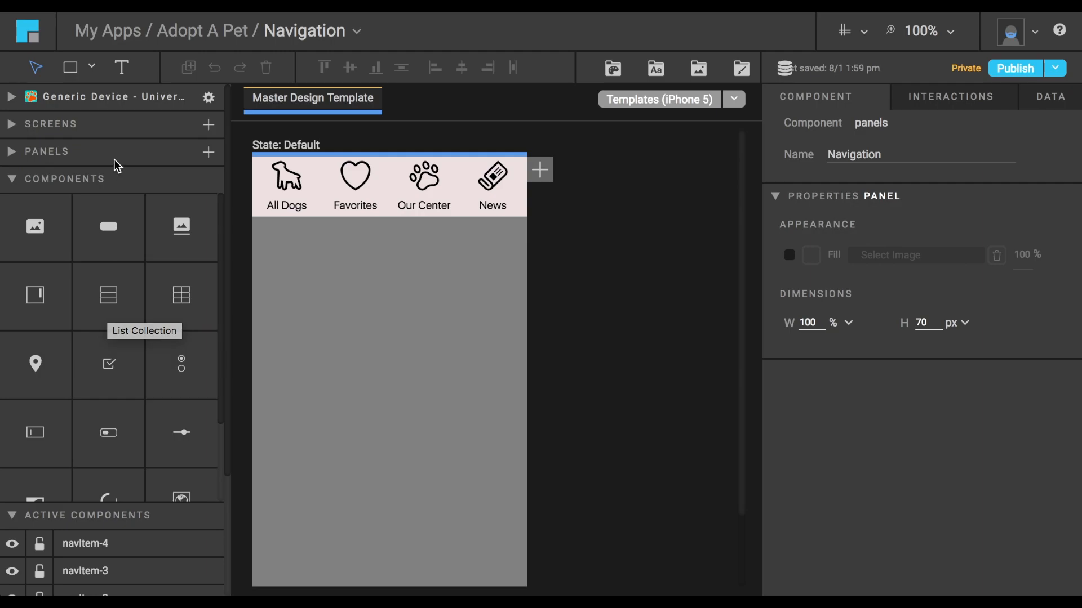
click(14, 129)
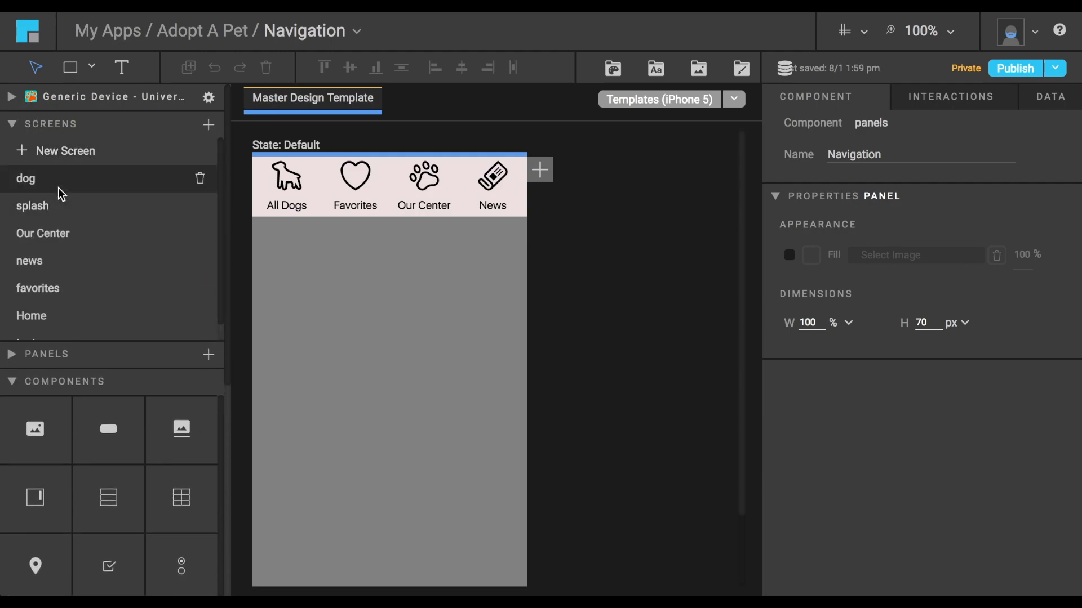
click(59, 187)
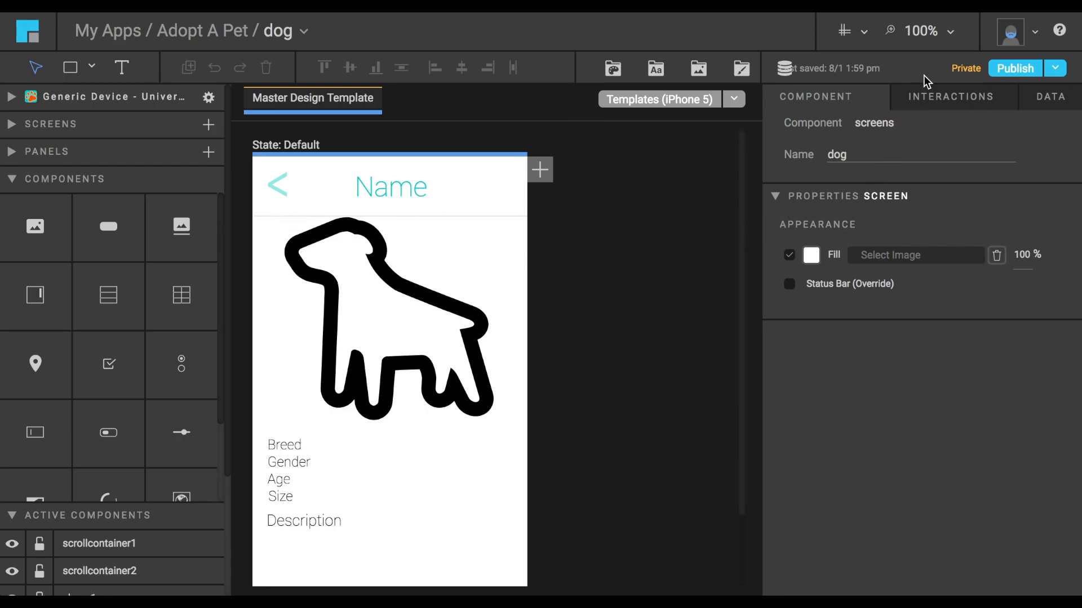
Reduce the dog screen's canvas zoom to 75% and further to 50%.
click(949, 36)
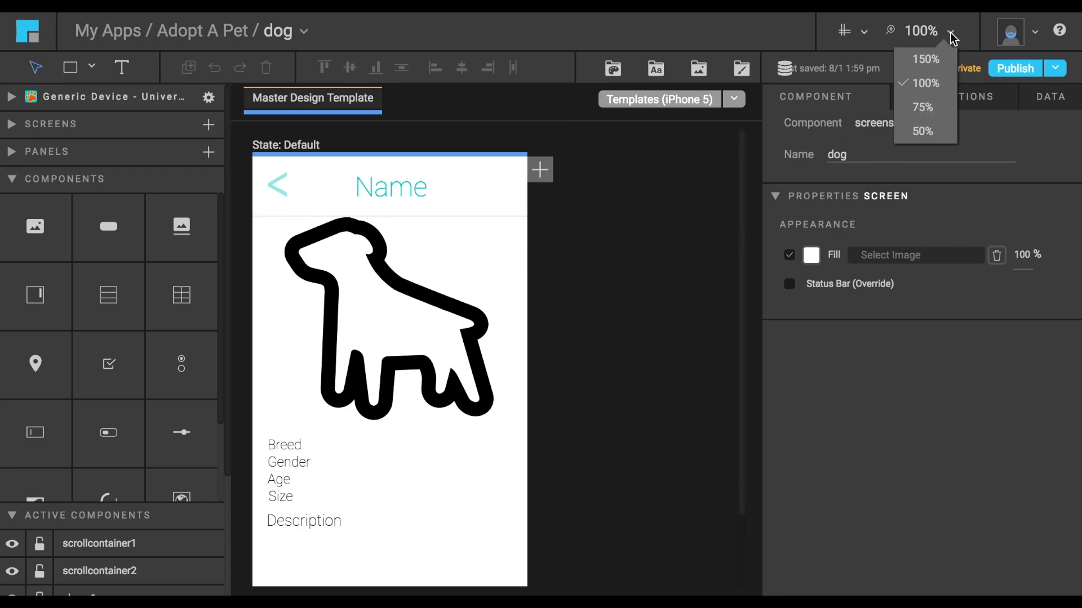
click(924, 109)
click(950, 32)
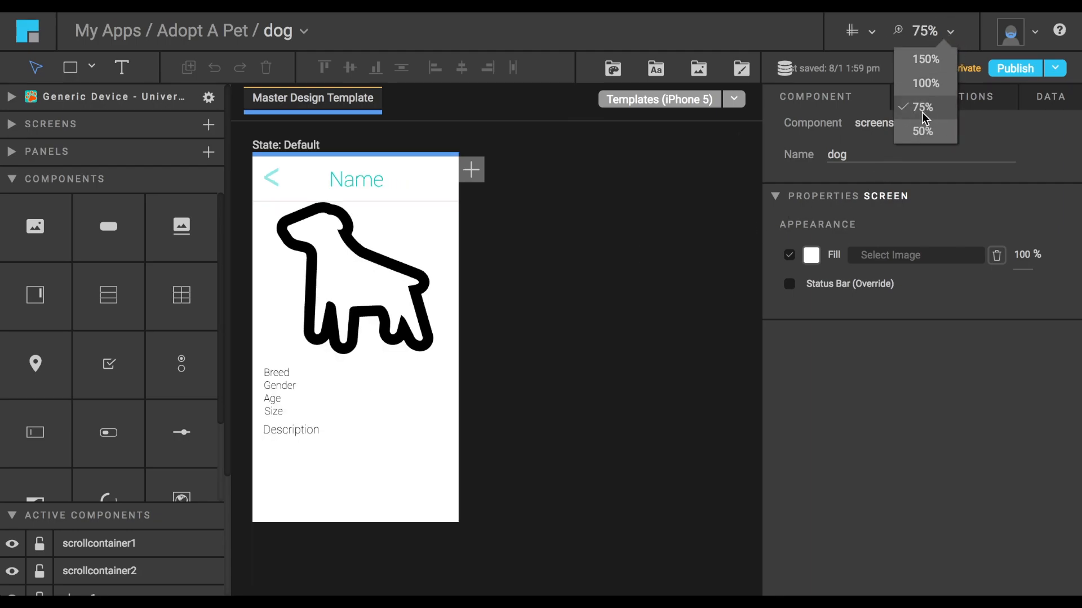
click(921, 129)
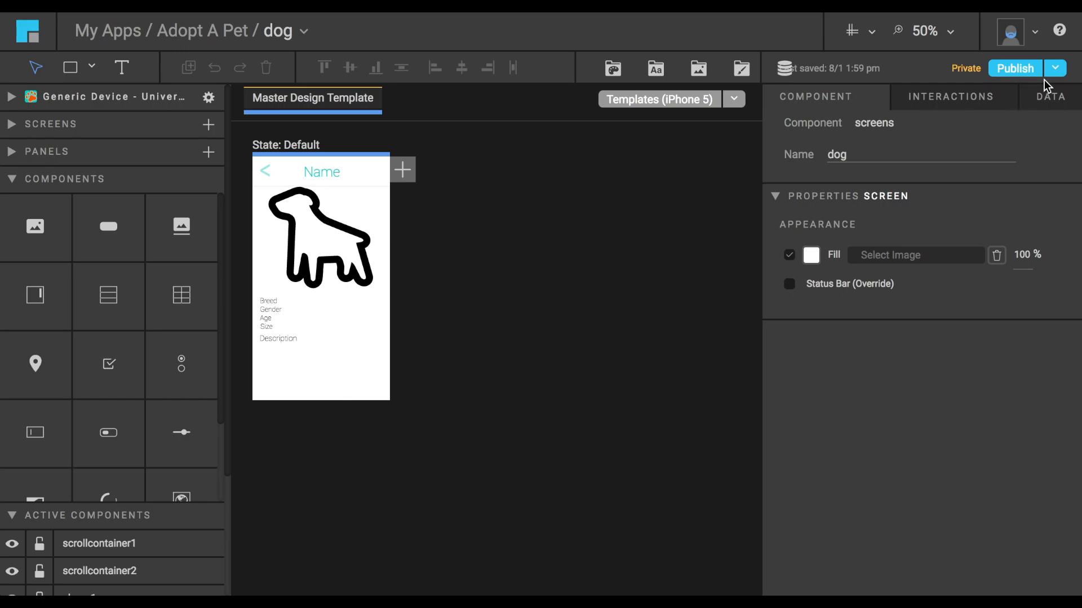
Review the publishing options and publish Adopt A Pet privately for iOS and Android on both phone and tablet.
click(1055, 70)
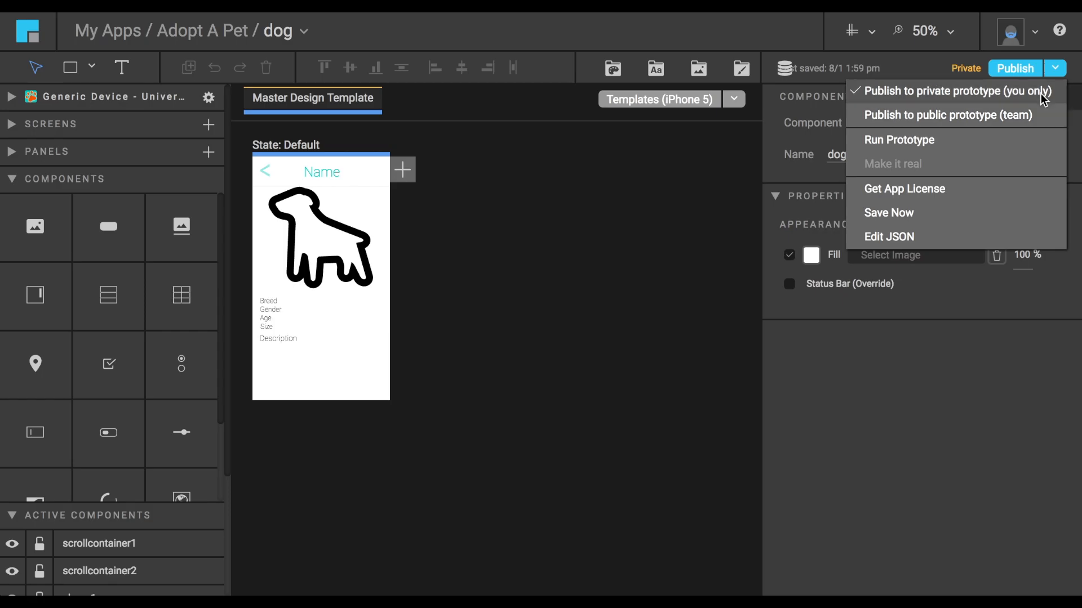
click(1017, 68)
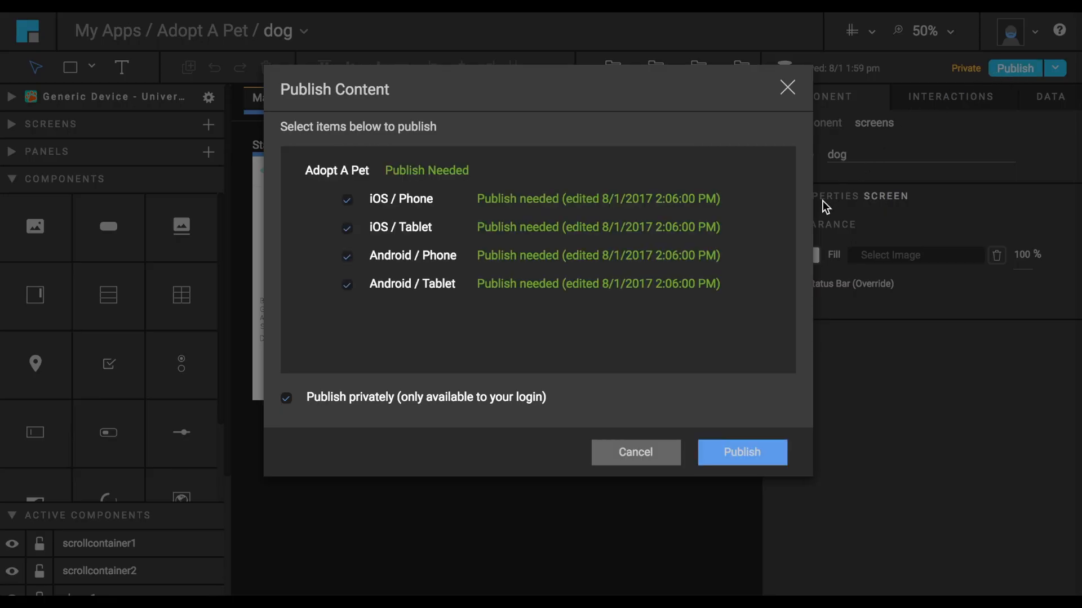
click(287, 400)
click(742, 454)
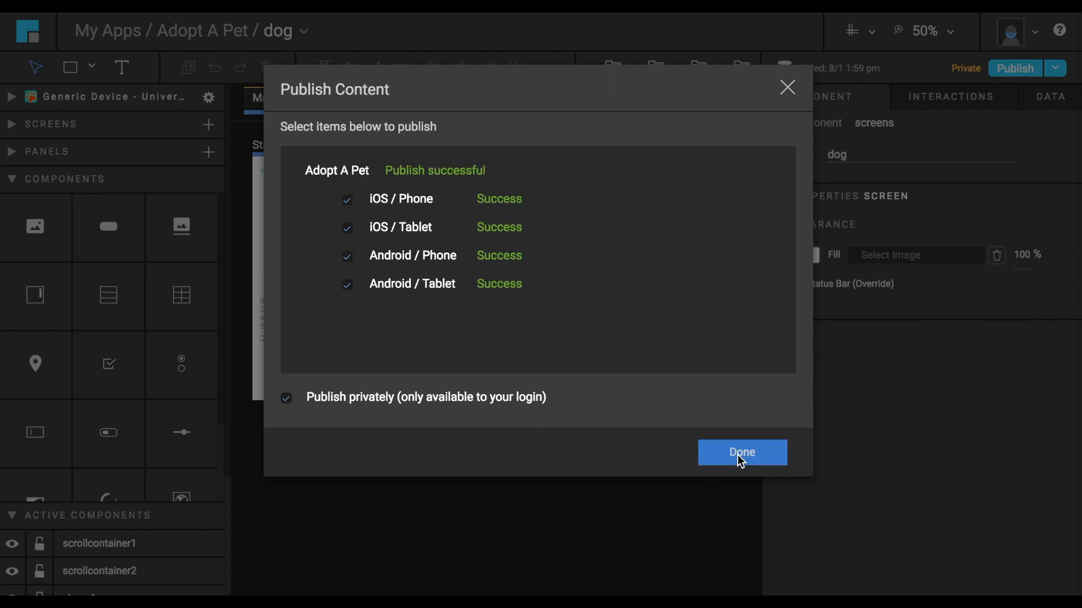
click(741, 454)
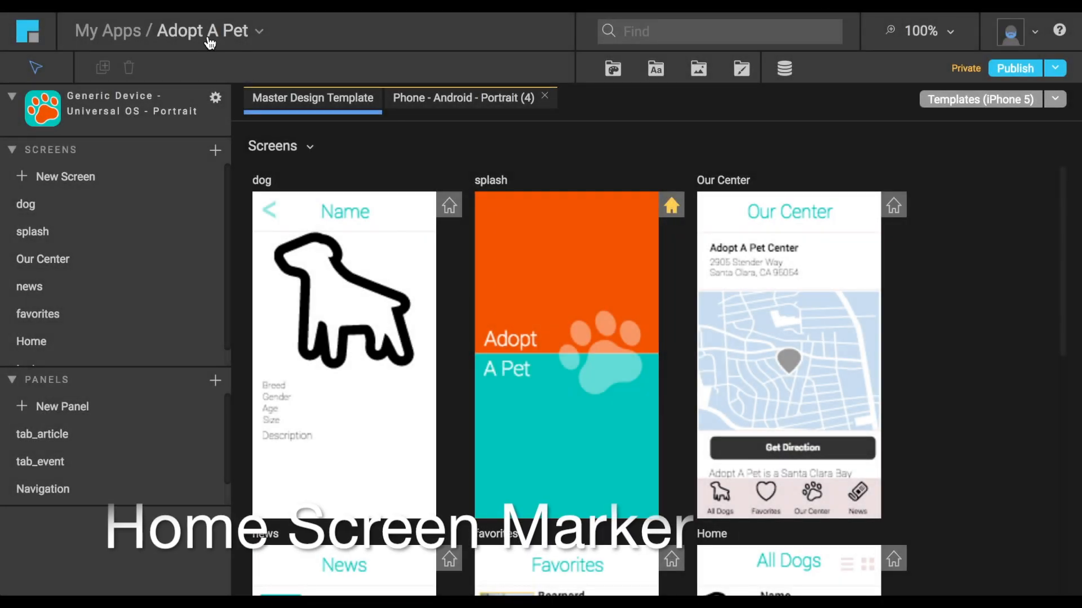
Try the dog screen as the app's home screen and give the home marker back to splash.
click(449, 206)
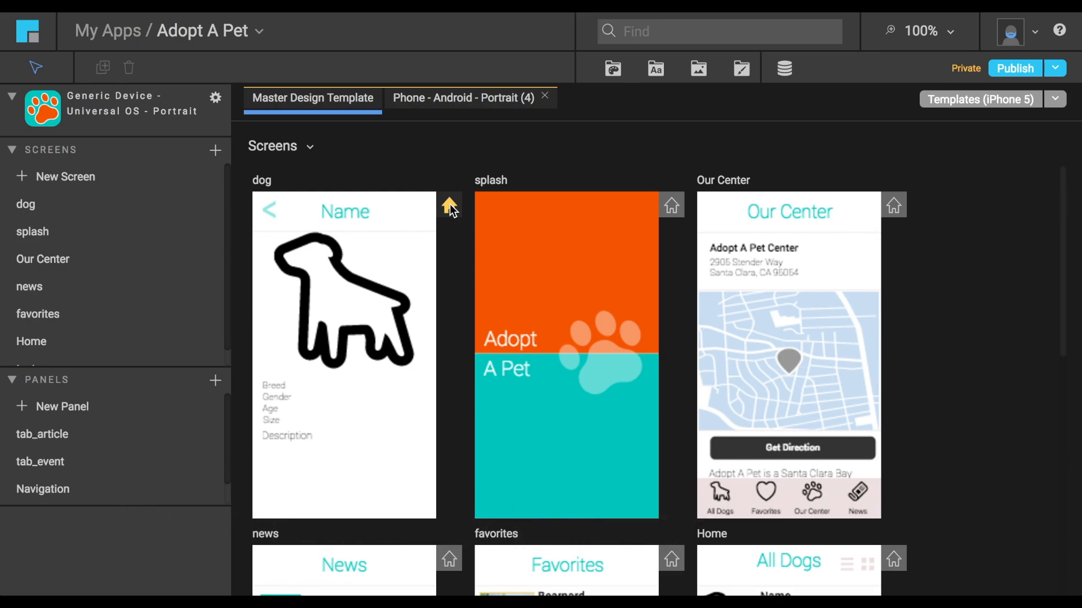
click(671, 206)
Check the device template list, open Our Center in the Phone - Android - Portrait template, and select its nav for android panel.
click(1054, 99)
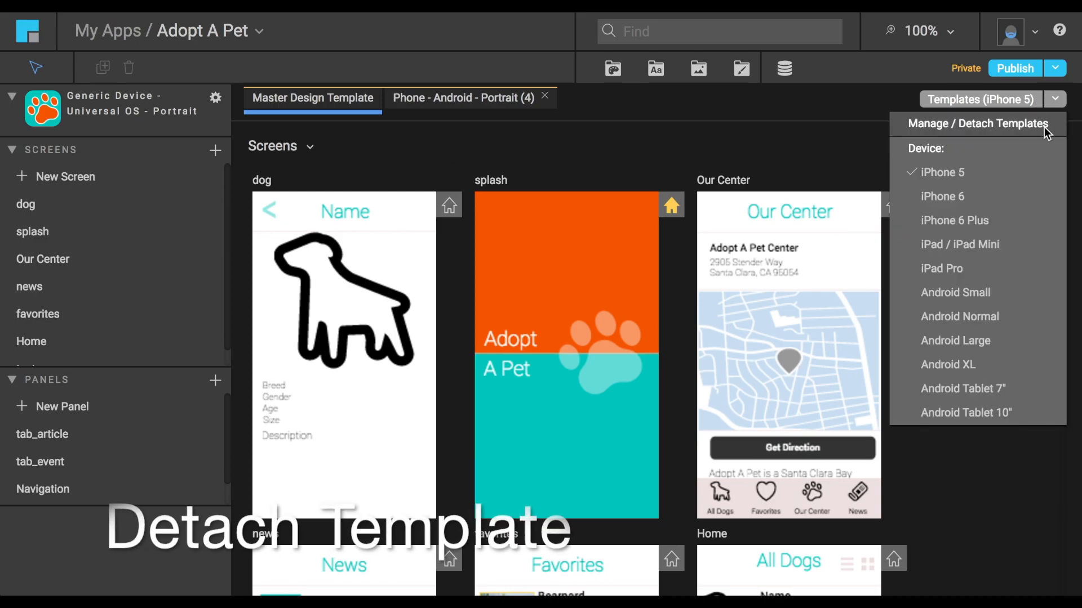
click(465, 107)
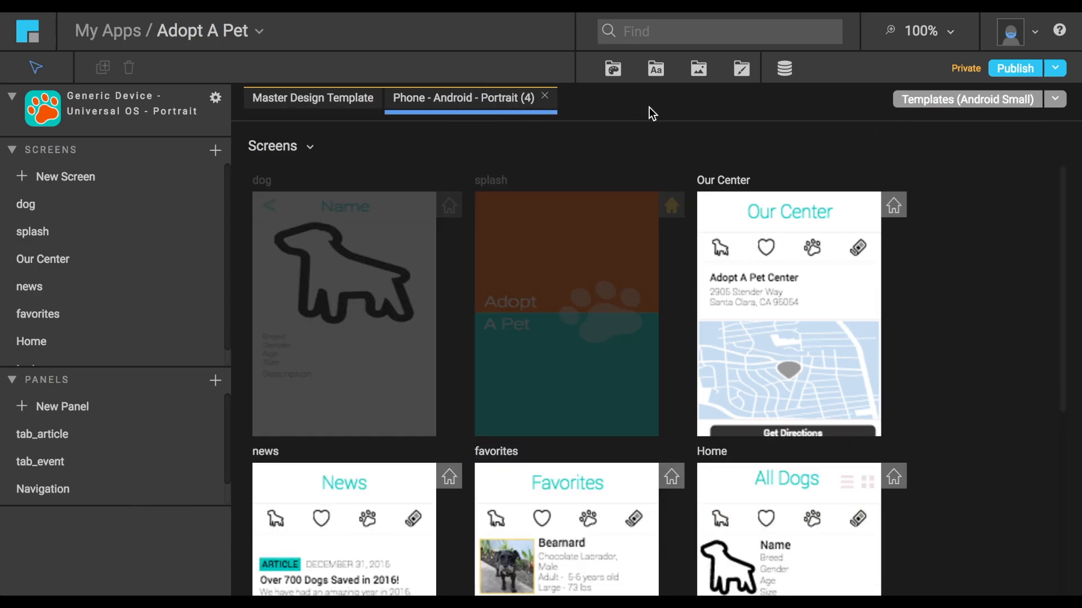
click(800, 326)
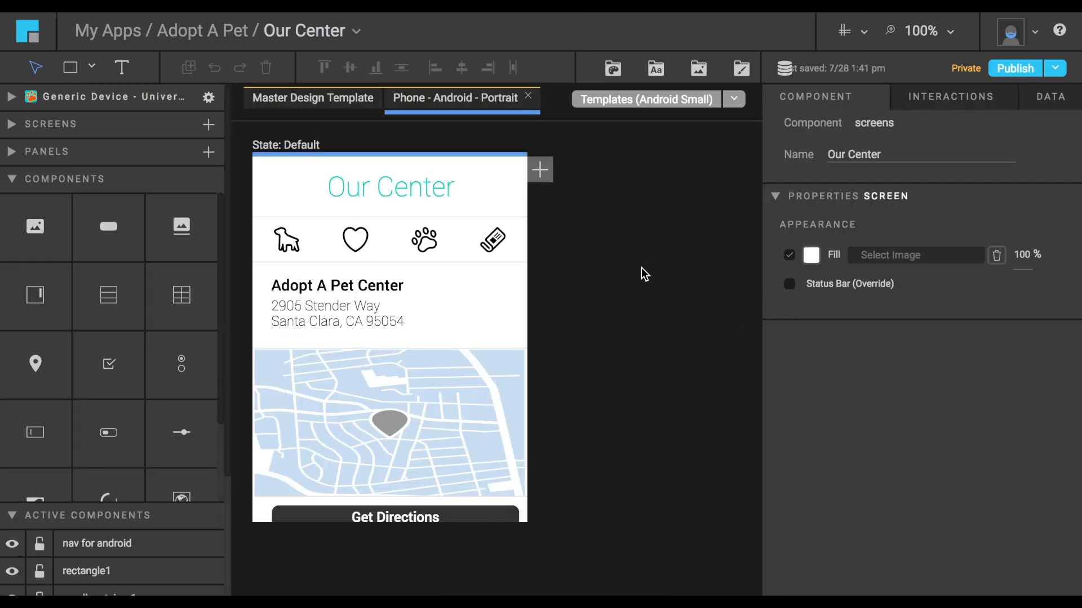
click(510, 251)
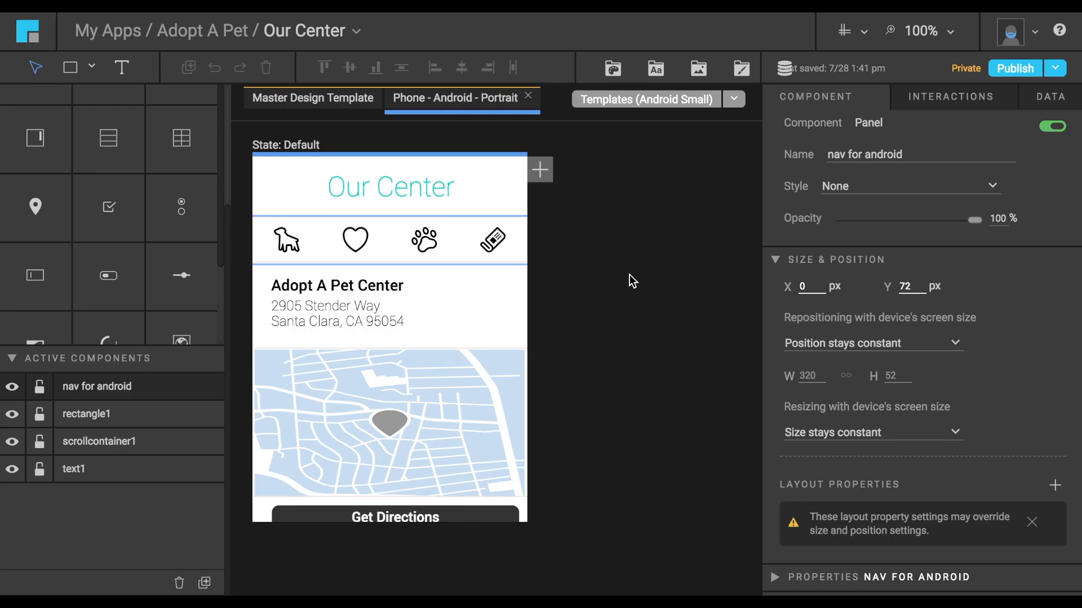
Compare Our Center's Master Design and Phone - Android - Portrait templates at 50% zoom and return to the app overview.
click(338, 105)
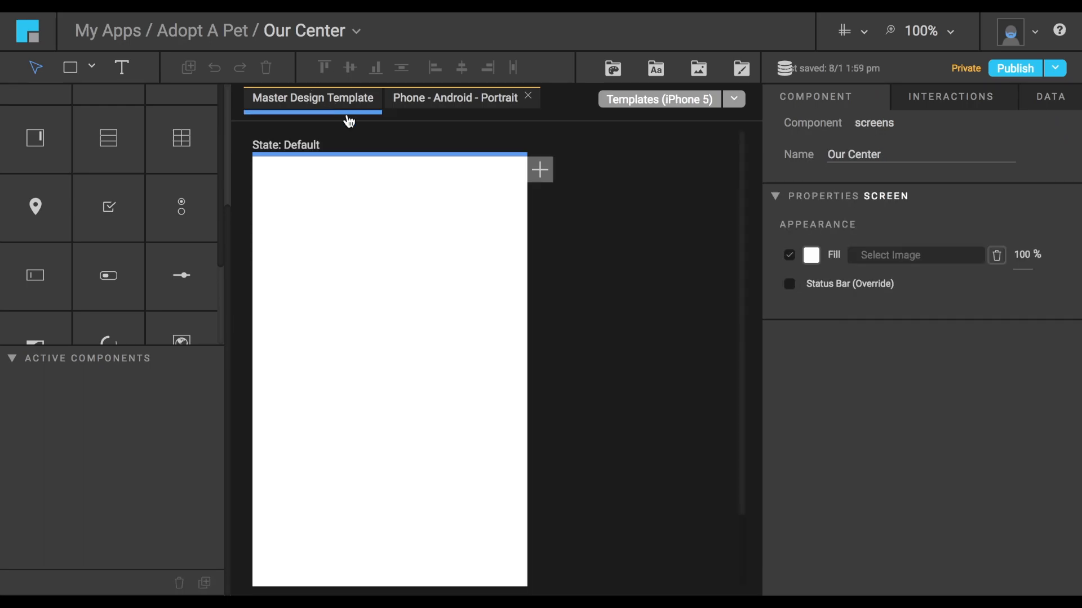
click(951, 34)
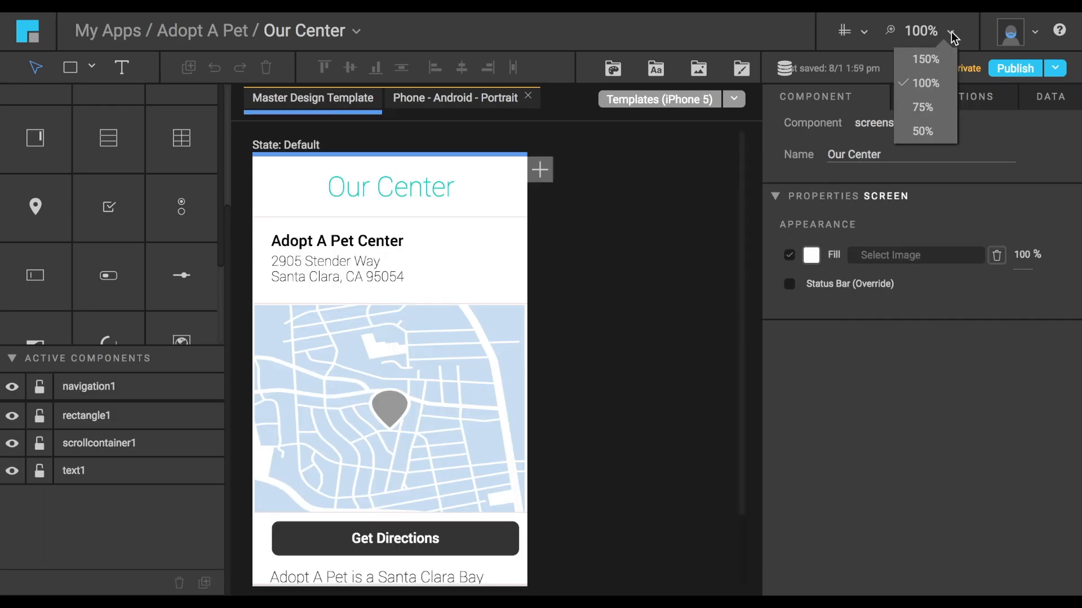
click(923, 131)
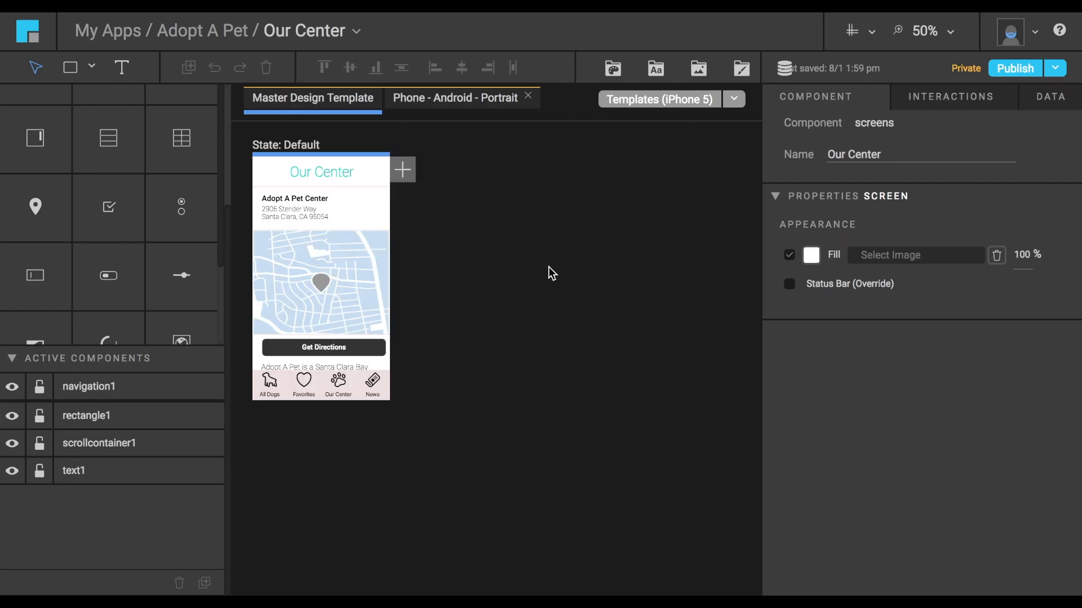
click(473, 99)
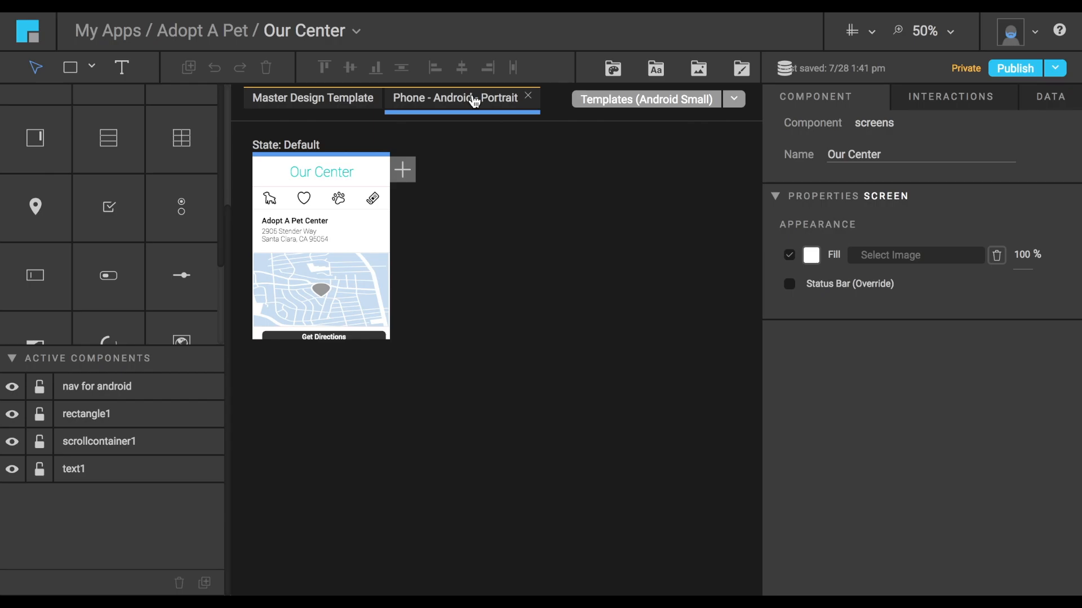
click(212, 41)
click(129, 34)
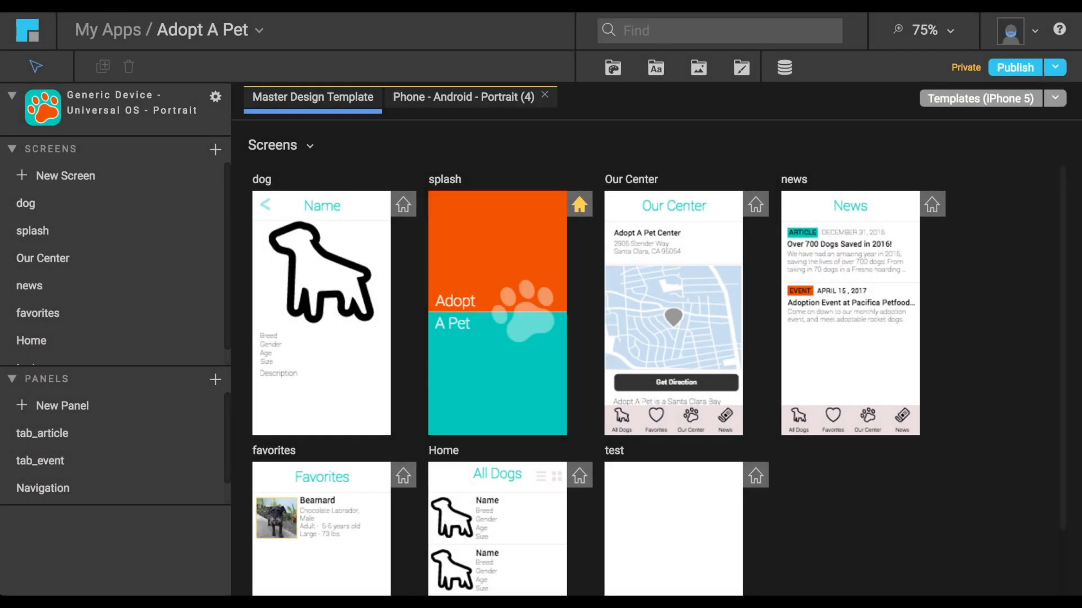
Open the Our Center screen at 75% zoom and preview its Master Design Template on iPhone 6 and iPhone 6 Plus.
click(673, 321)
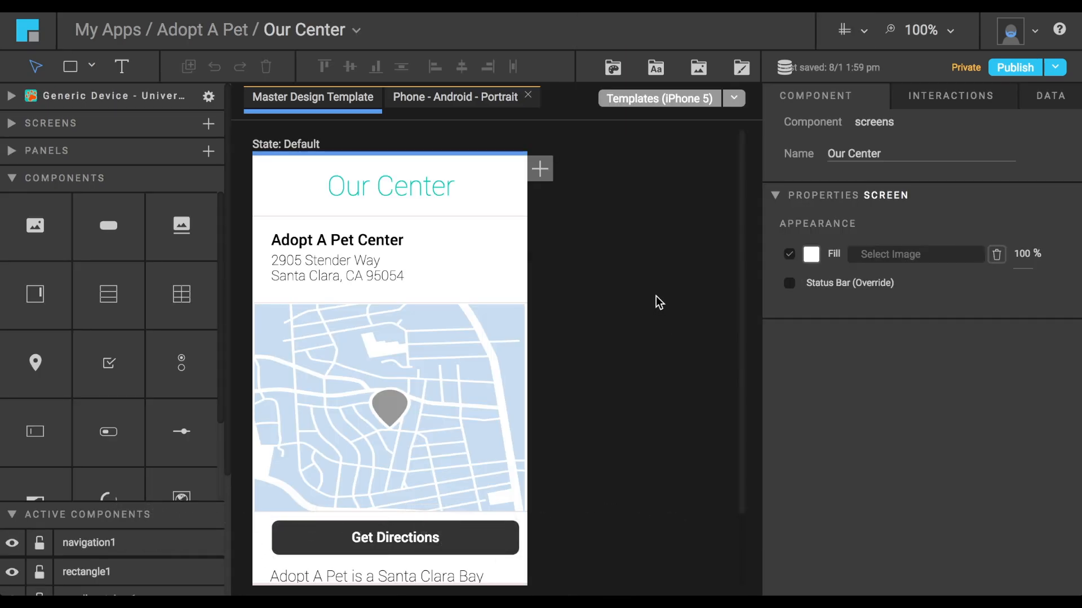
click(930, 33)
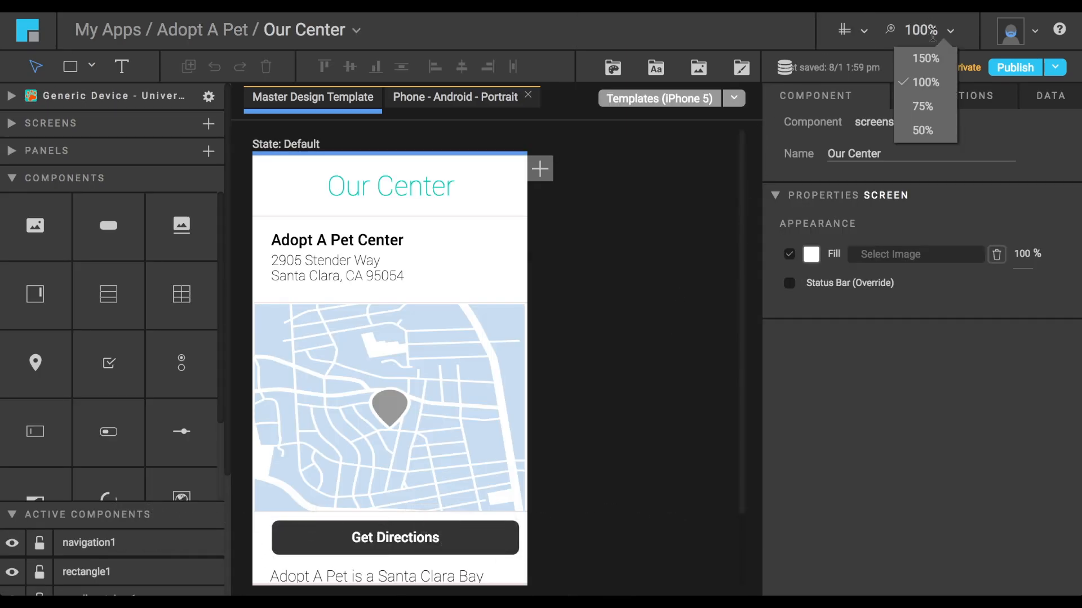
click(923, 116)
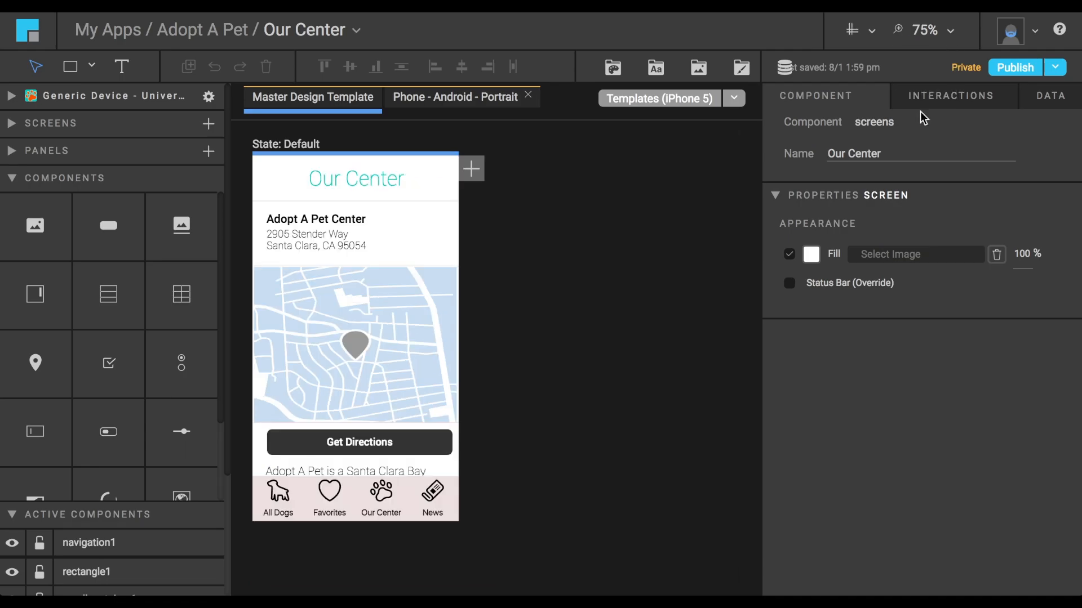
click(734, 99)
click(687, 197)
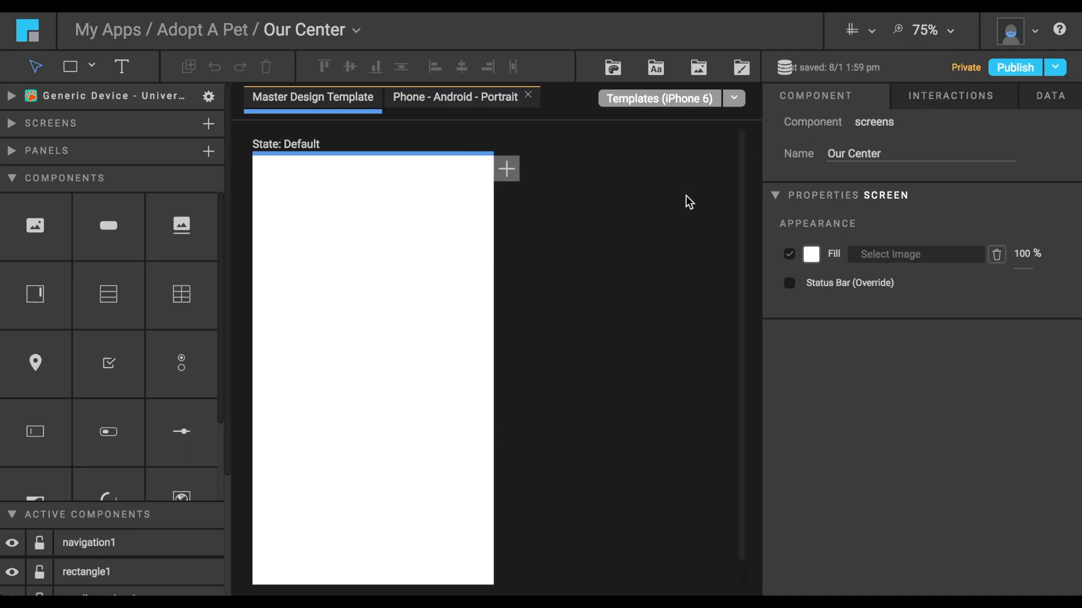
click(734, 99)
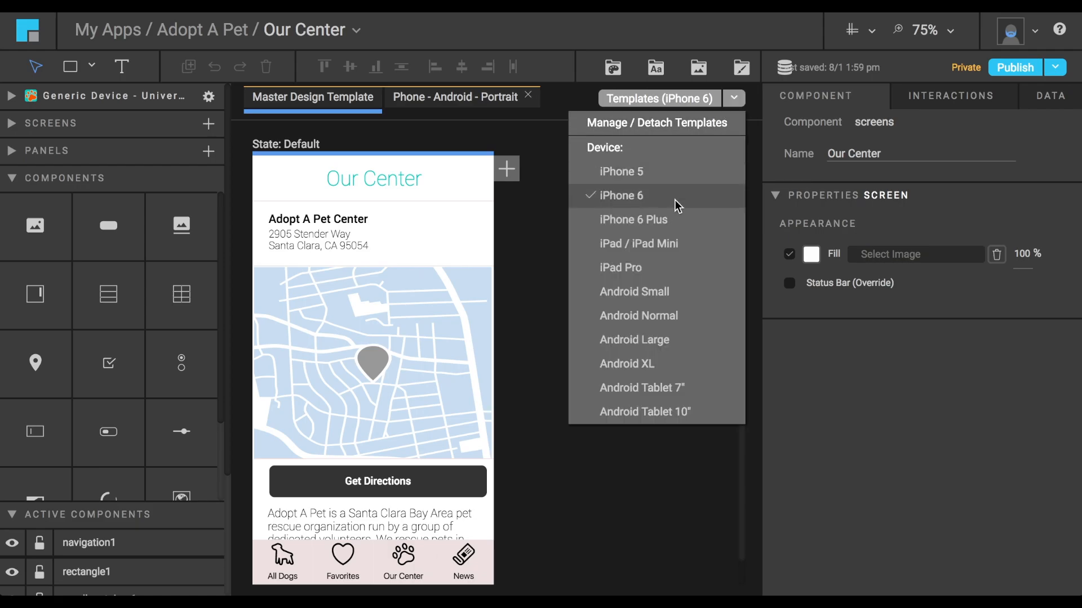
click(676, 225)
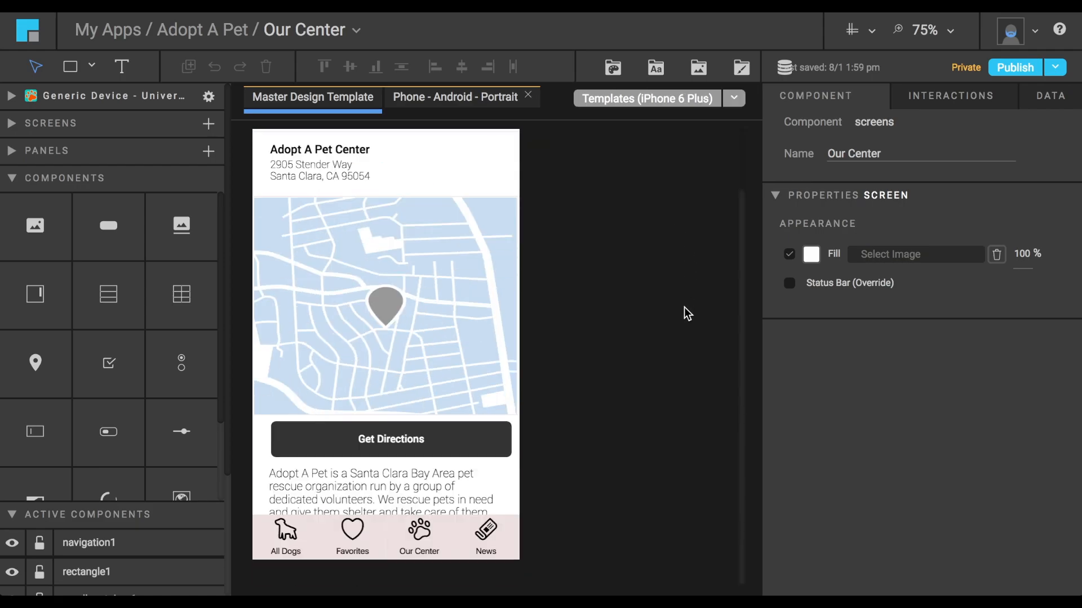
click(734, 99)
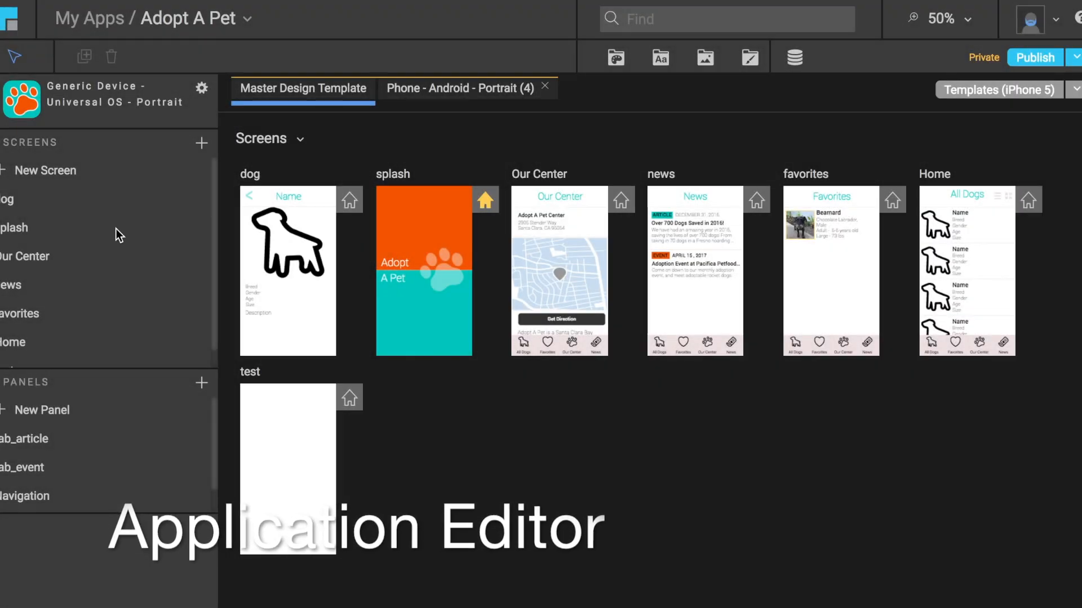
Open the favorites screen in the editor and show it at 50% zoom.
click(832, 285)
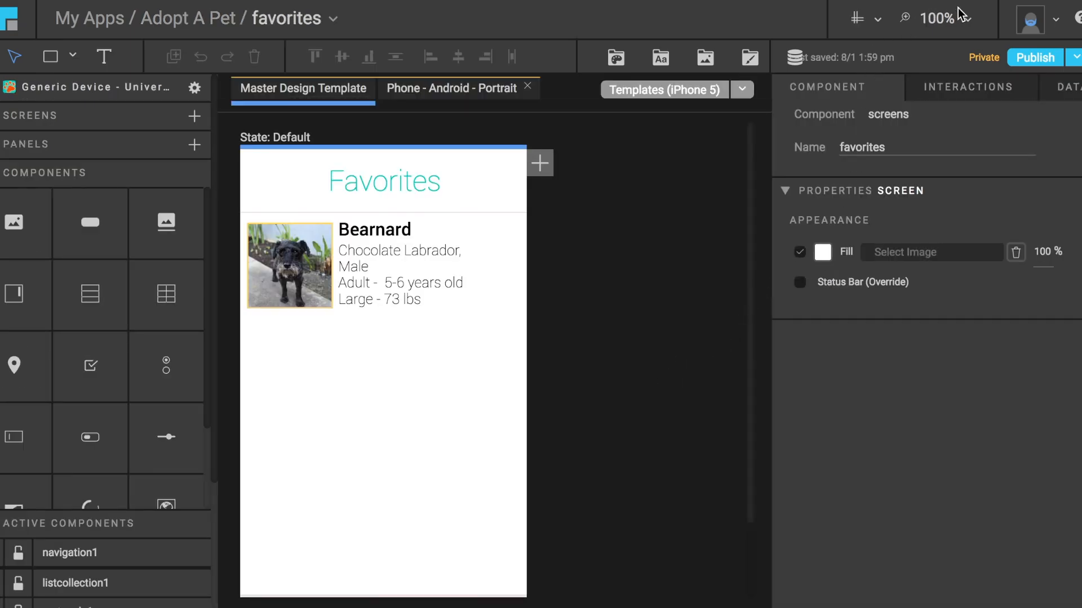
click(966, 21)
click(949, 126)
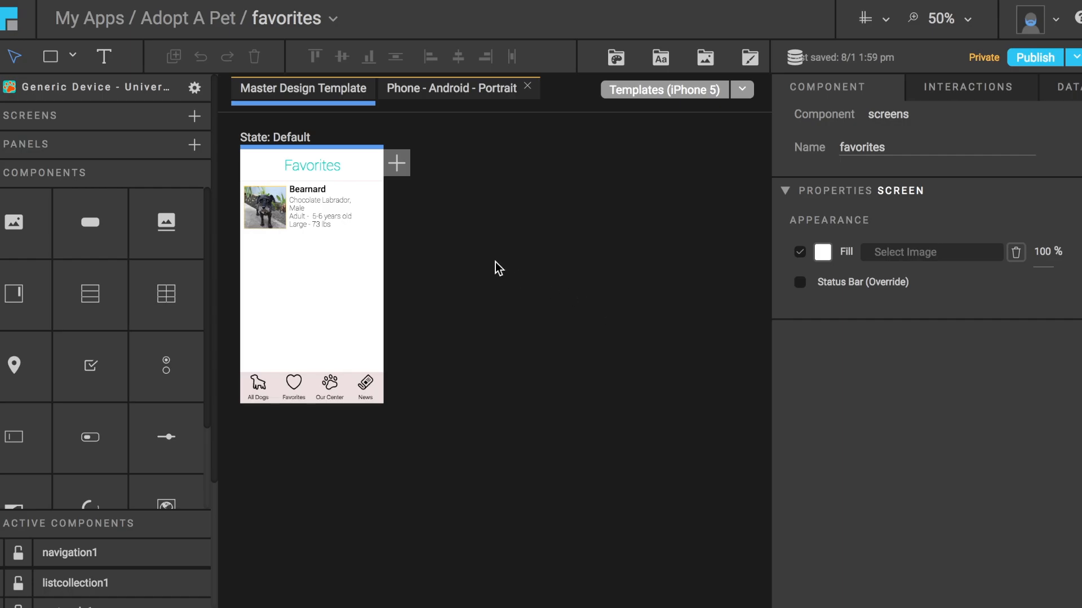
Draw a rectangle about 184 by 74 px below the dog entry and place a text box about 128 by 38 px inside it.
click(59, 60)
drag(267, 259, 320, 262)
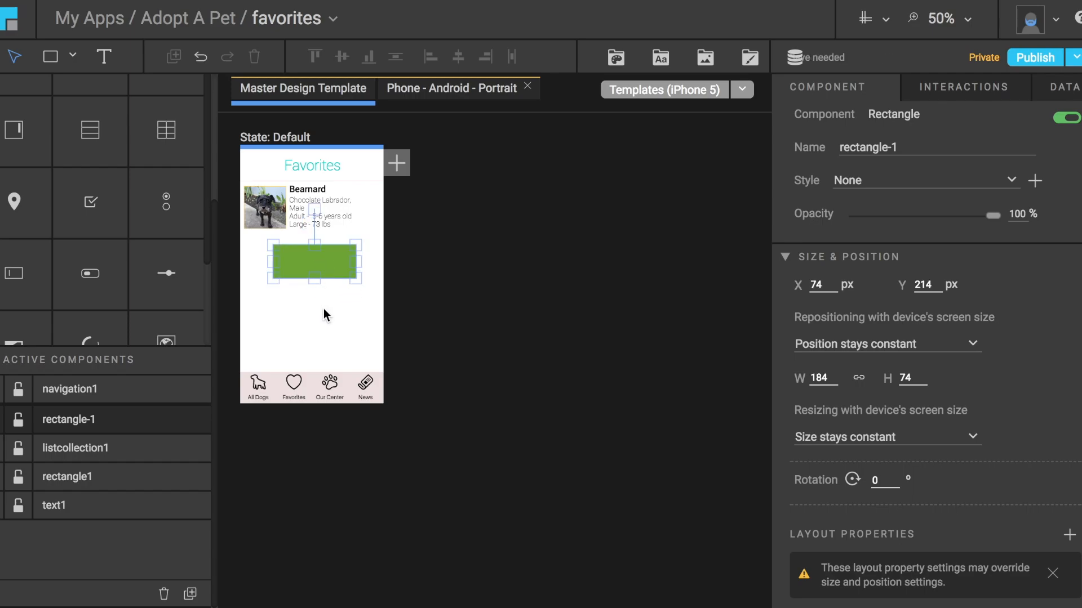
click(323, 308)
click(105, 58)
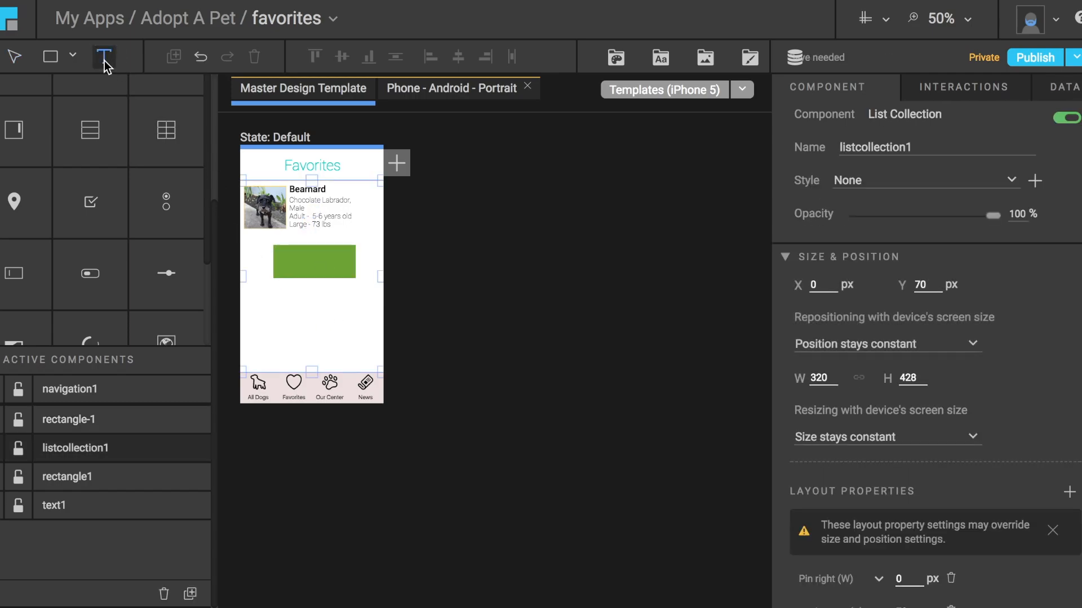
drag(292, 258, 343, 278)
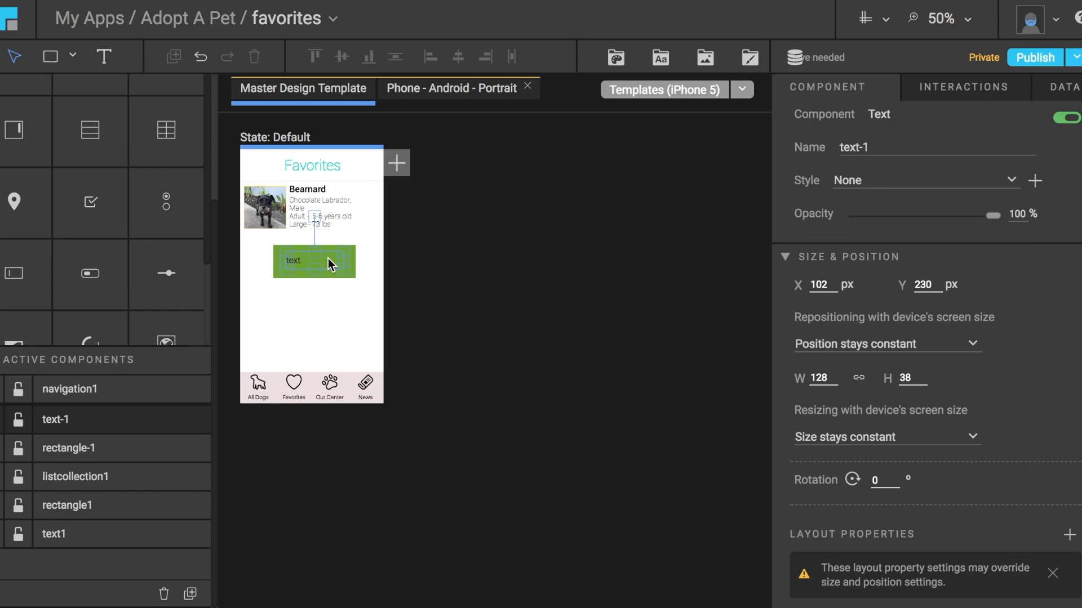
Delete the new text box and the green rectangle from the favorites screen.
key(Delete)
click(330, 262)
key(Delete)
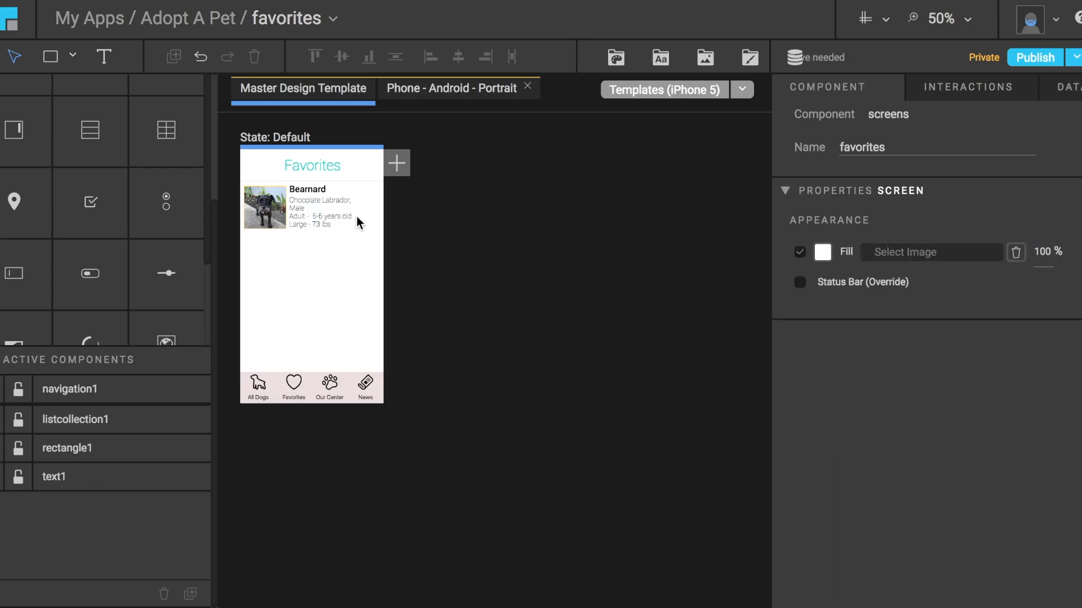
Add a new muted red color, #ab4848 at 100% opacity, to the app's managed colors.
click(615, 60)
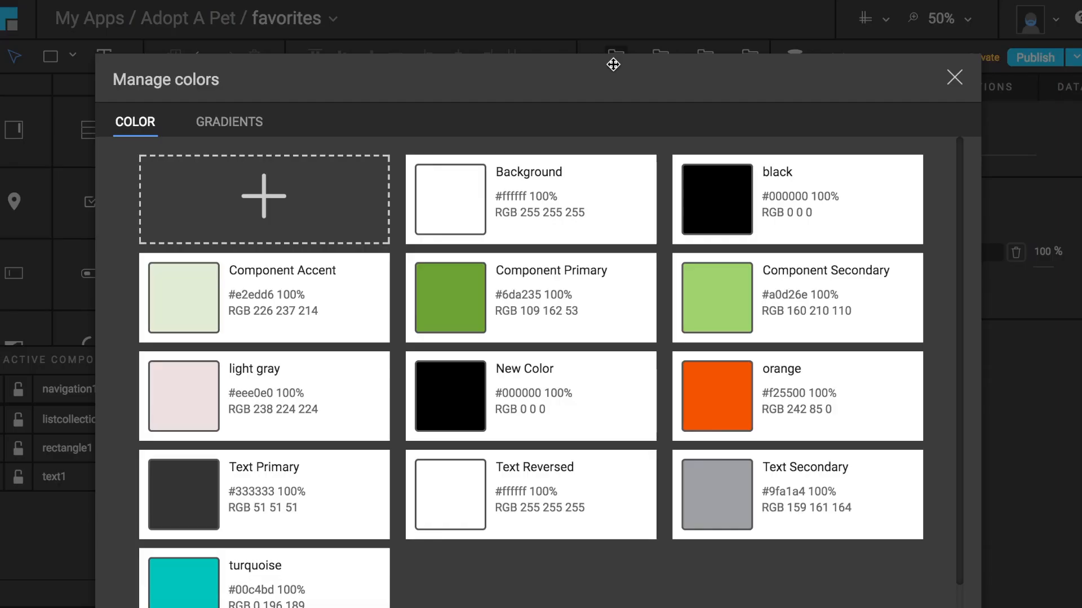
click(281, 201)
click(450, 220)
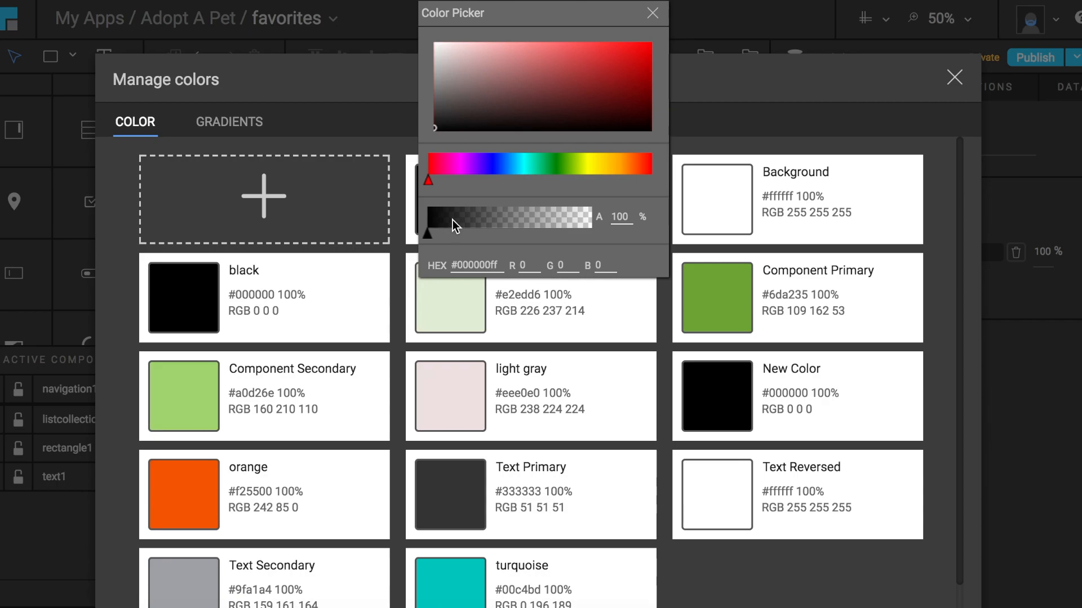
click(560, 72)
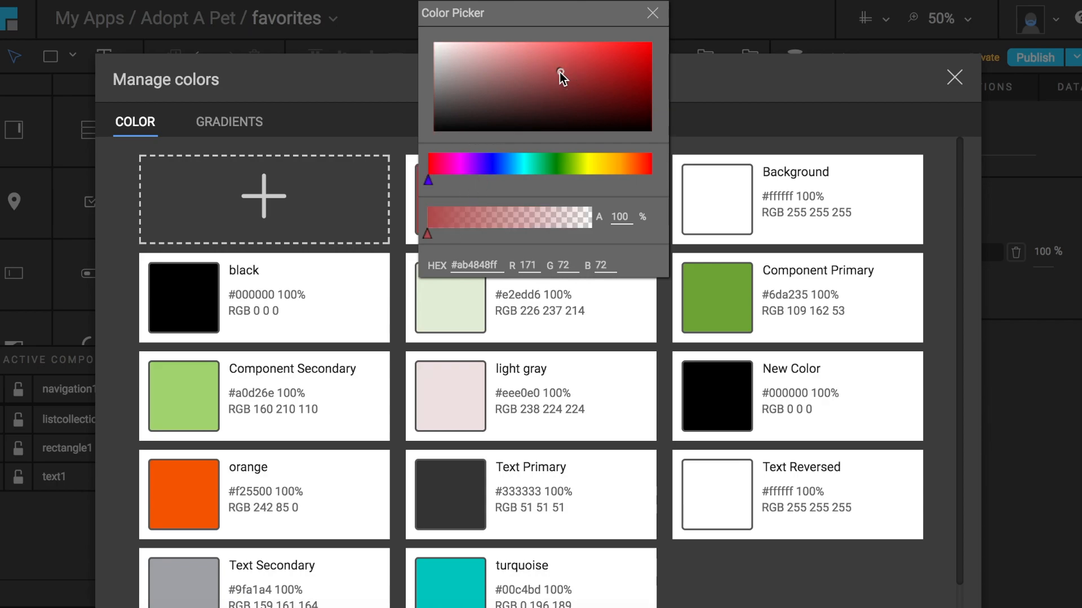
click(651, 16)
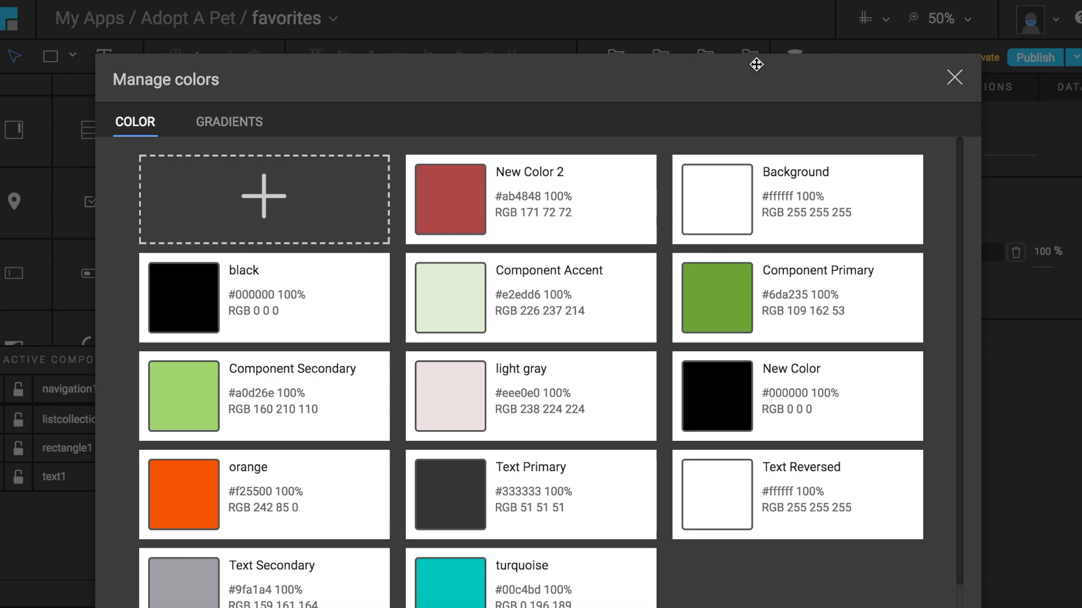
click(955, 79)
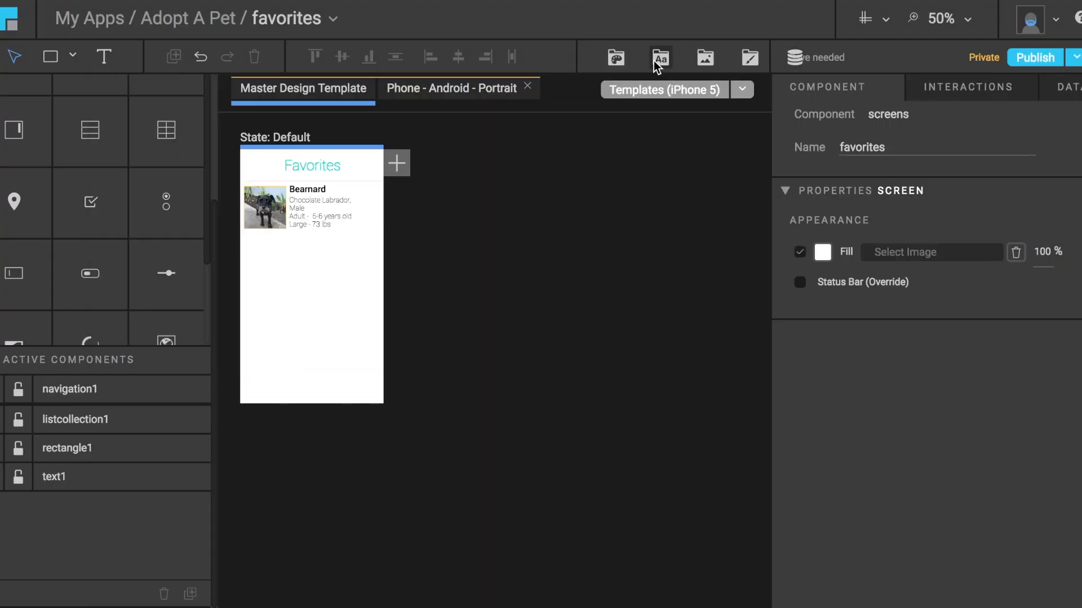
Review the app's managed fonts, images and styles one after another.
click(659, 57)
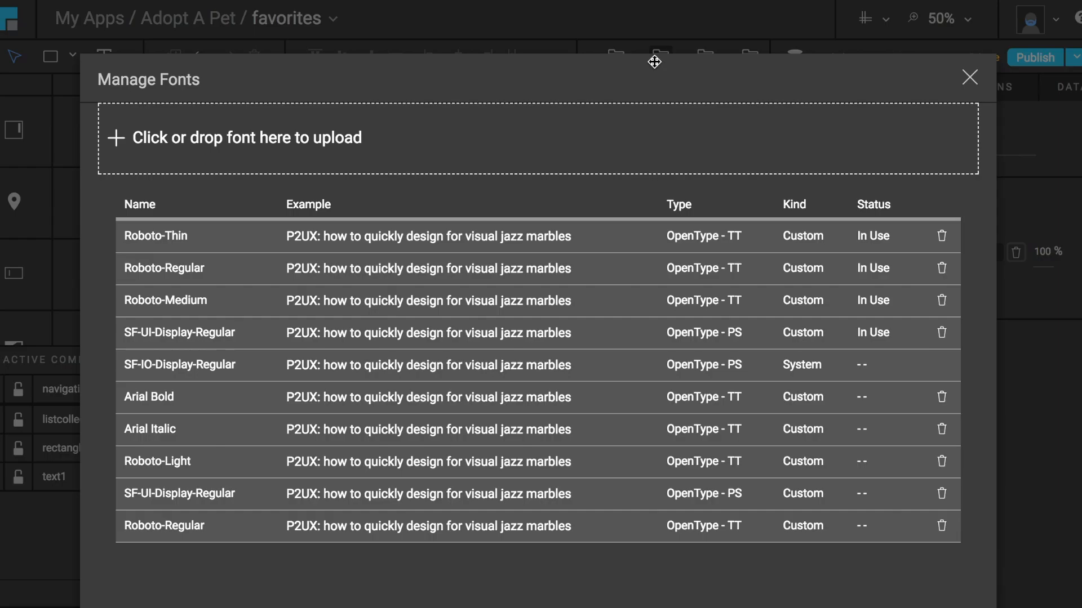
click(968, 83)
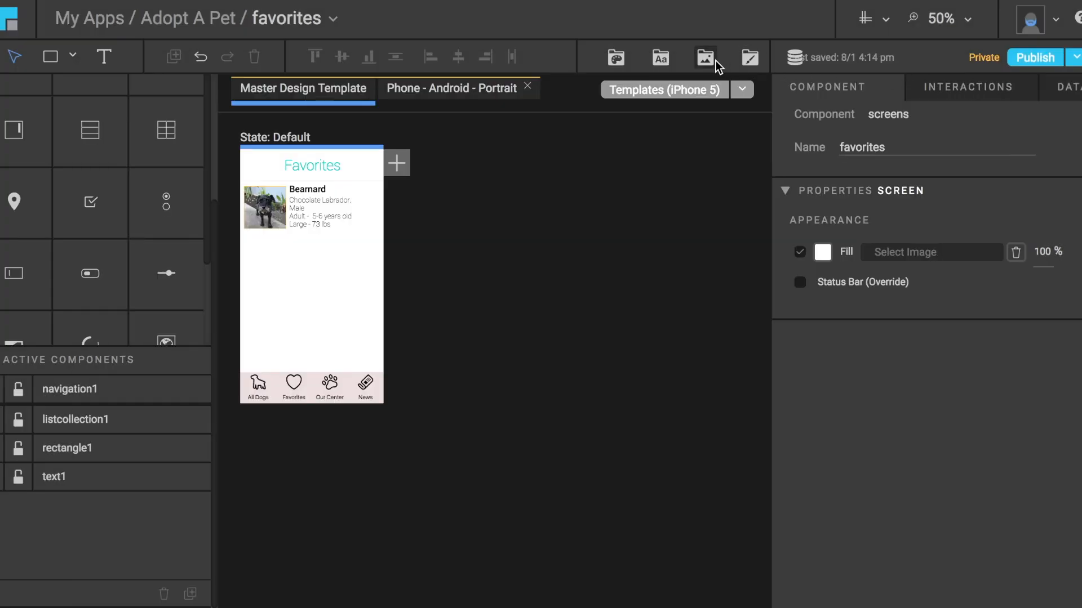
click(705, 58)
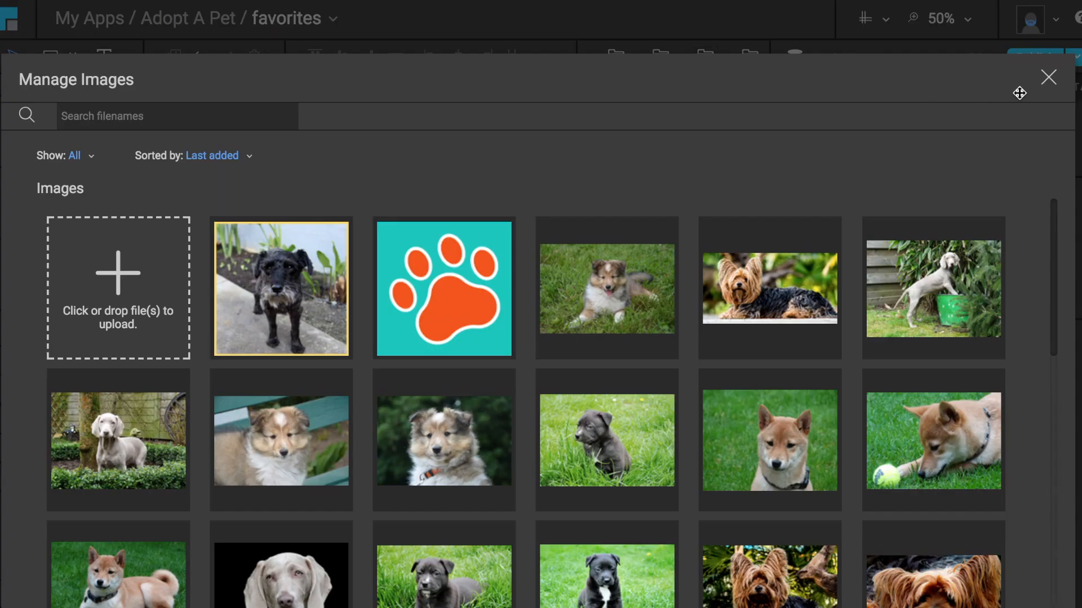
click(1047, 77)
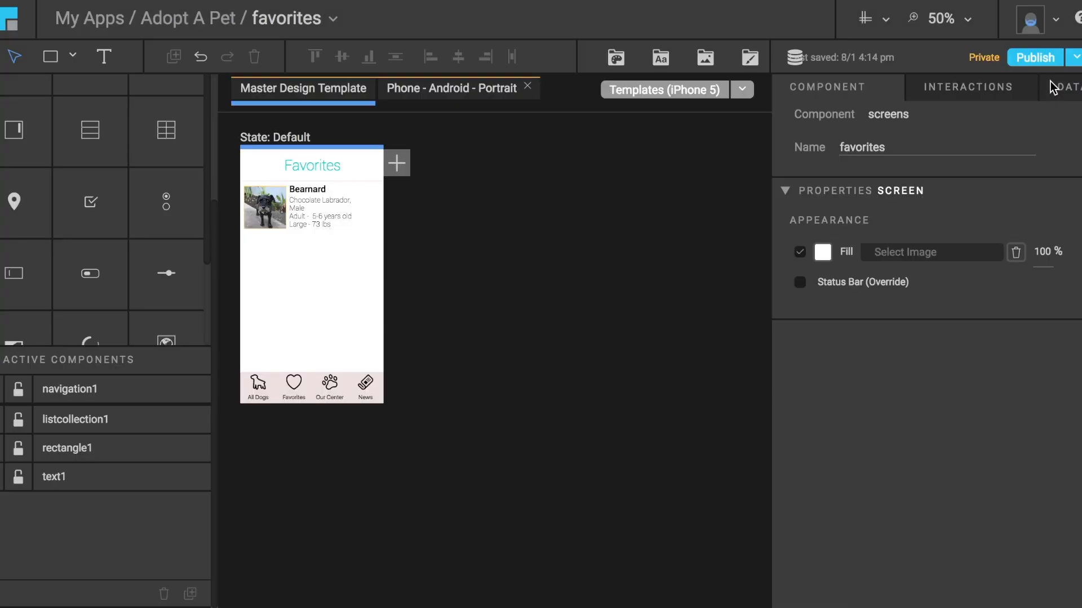
click(750, 58)
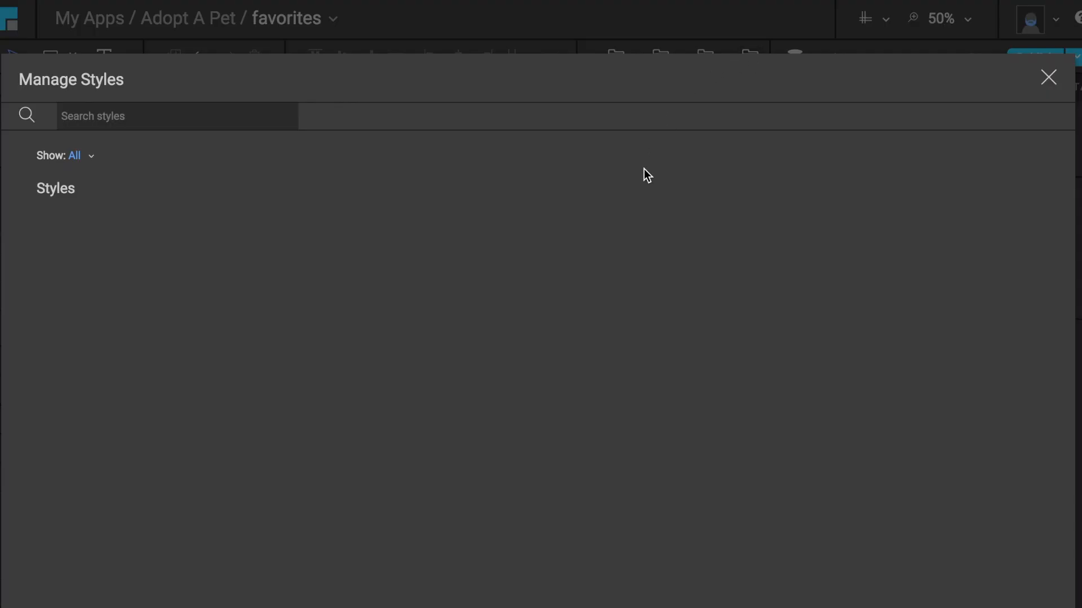
click(1048, 79)
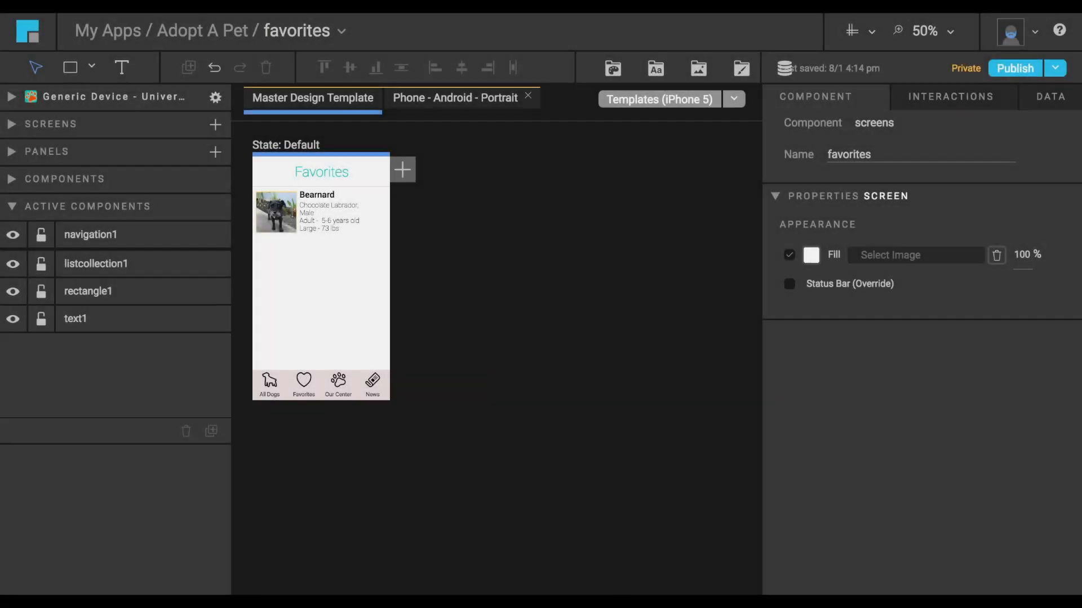
Expand the component palette and look through all available components down to the active components of favorites.
click(12, 180)
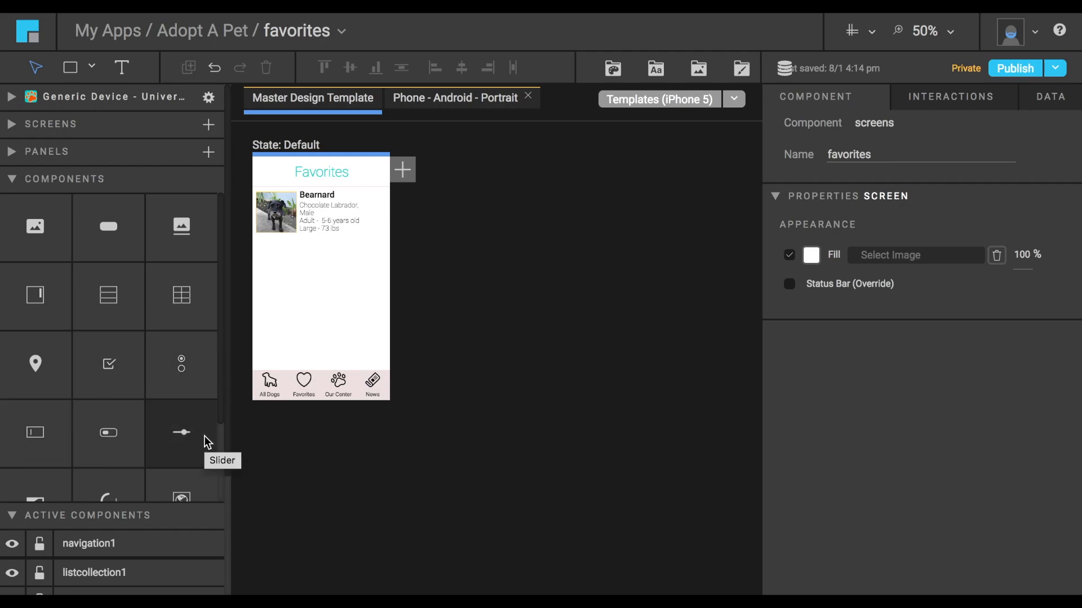
scroll(24, 440, down, 3)
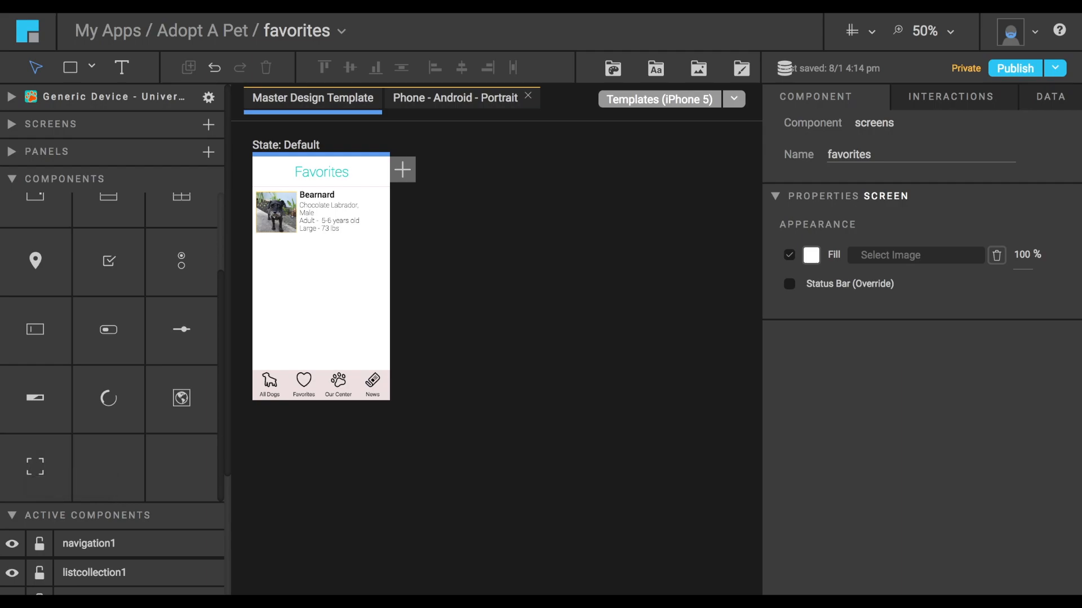
scroll(162, 416, down, 3)
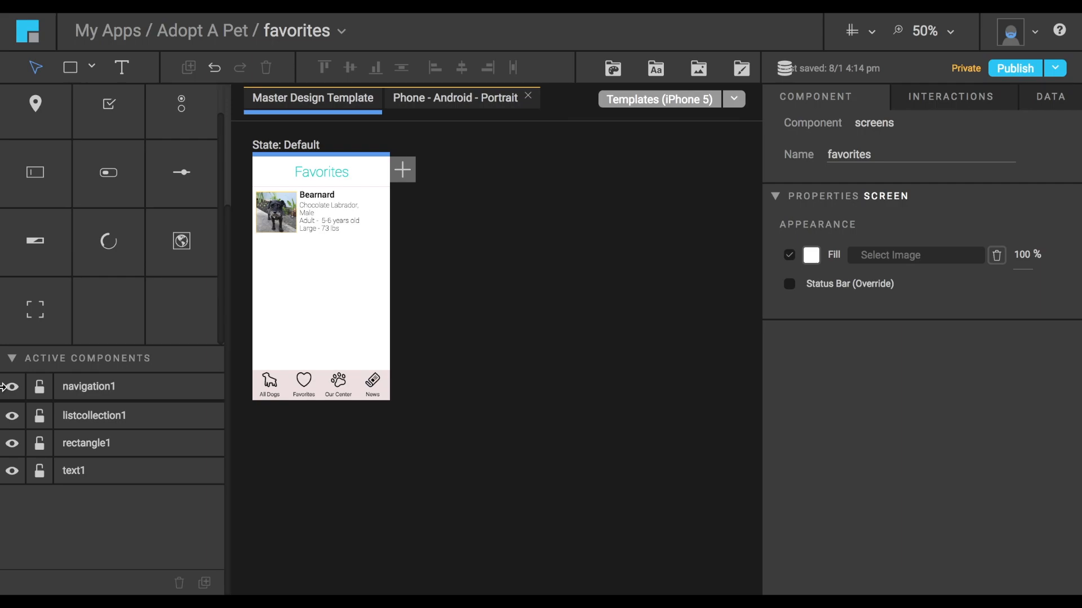
Select listcollection1 among the active components and examine its size, position, layout properties and repositioning options.
drag(84, 469, 96, 442)
click(110, 416)
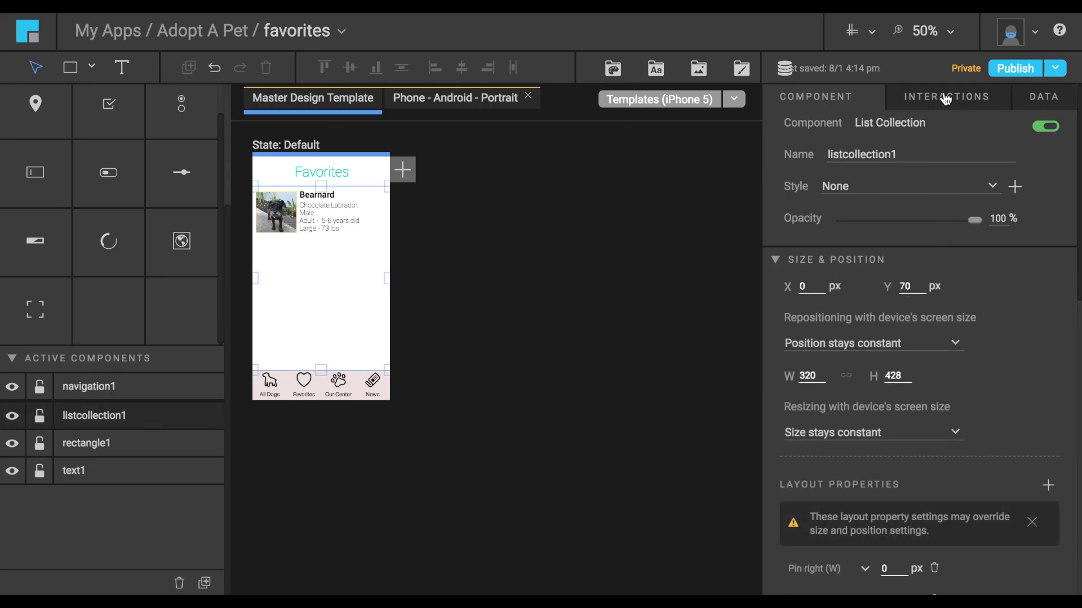
scroll(952, 244, down, 2)
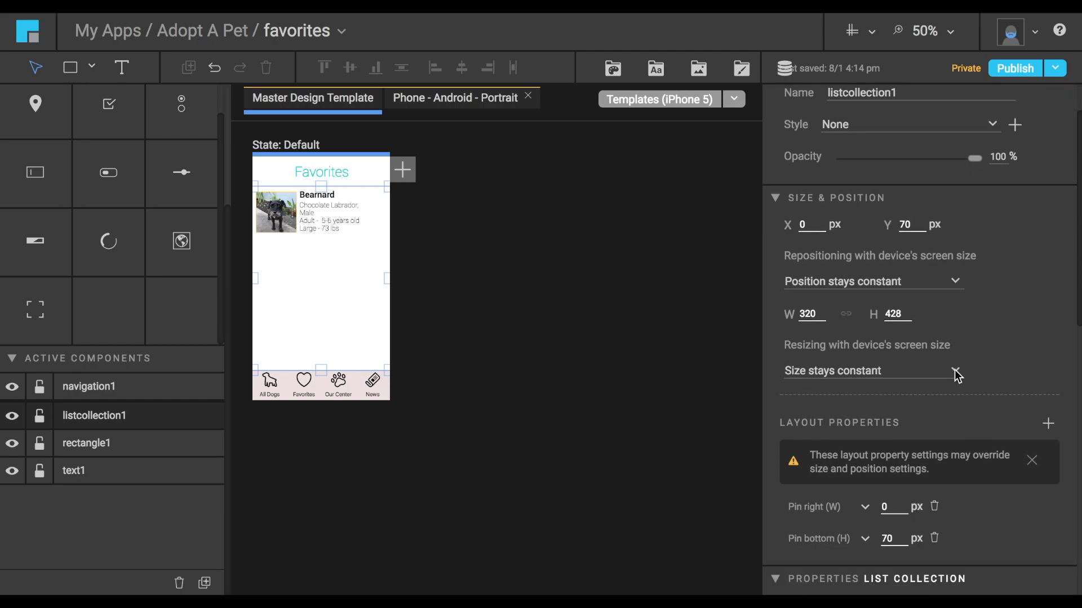
click(904, 287)
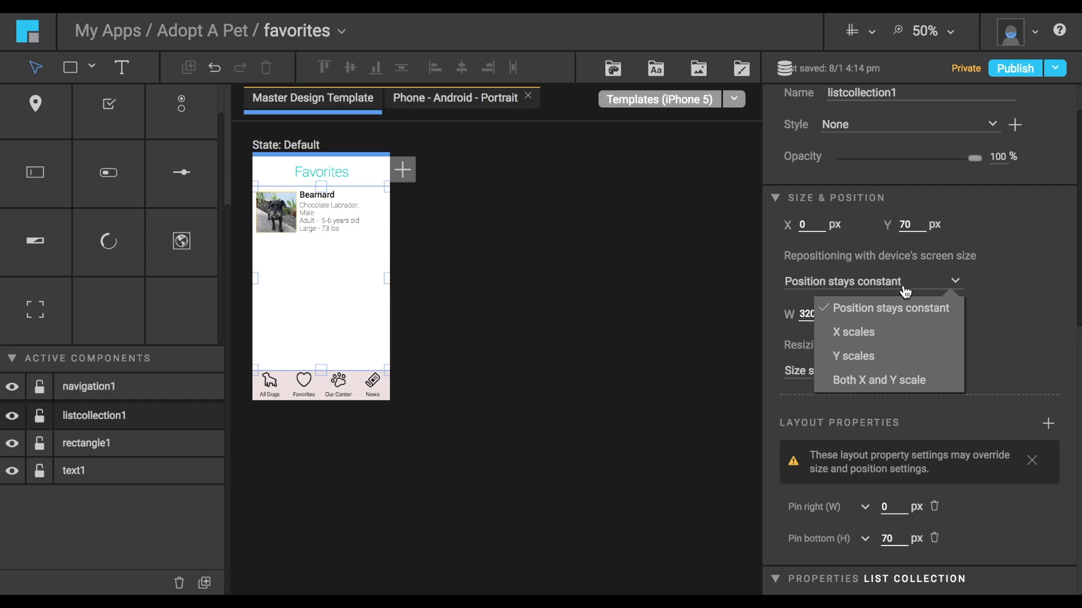
click(905, 289)
click(899, 371)
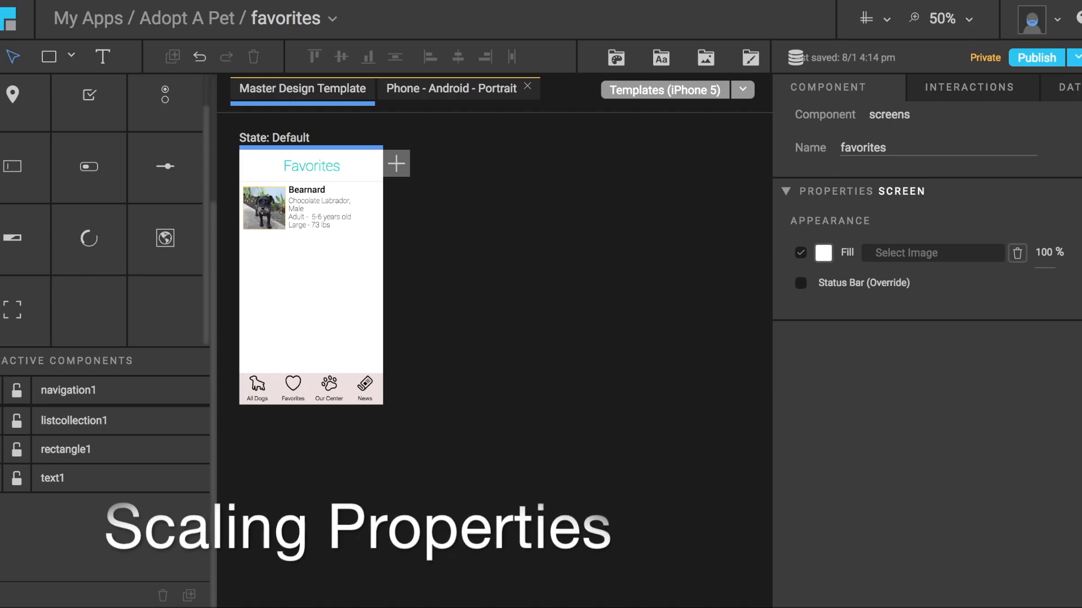
Open the Adopt A Pet splash screen and check the repositioning and resizing settings of the orange rectangle and the paw image.
click(186, 22)
click(560, 345)
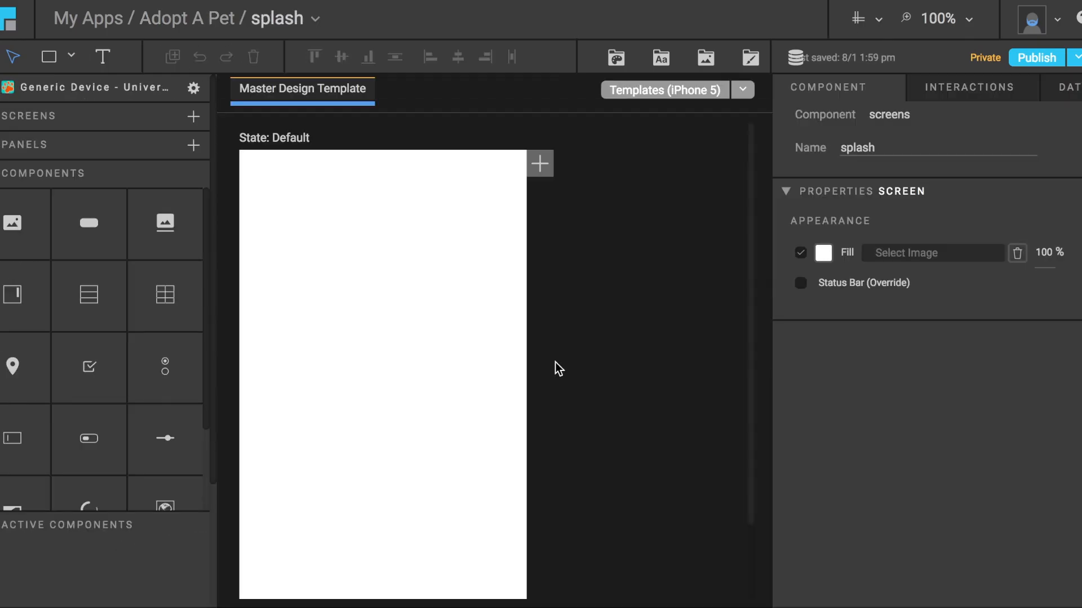
scroll(614, 411, down, 1)
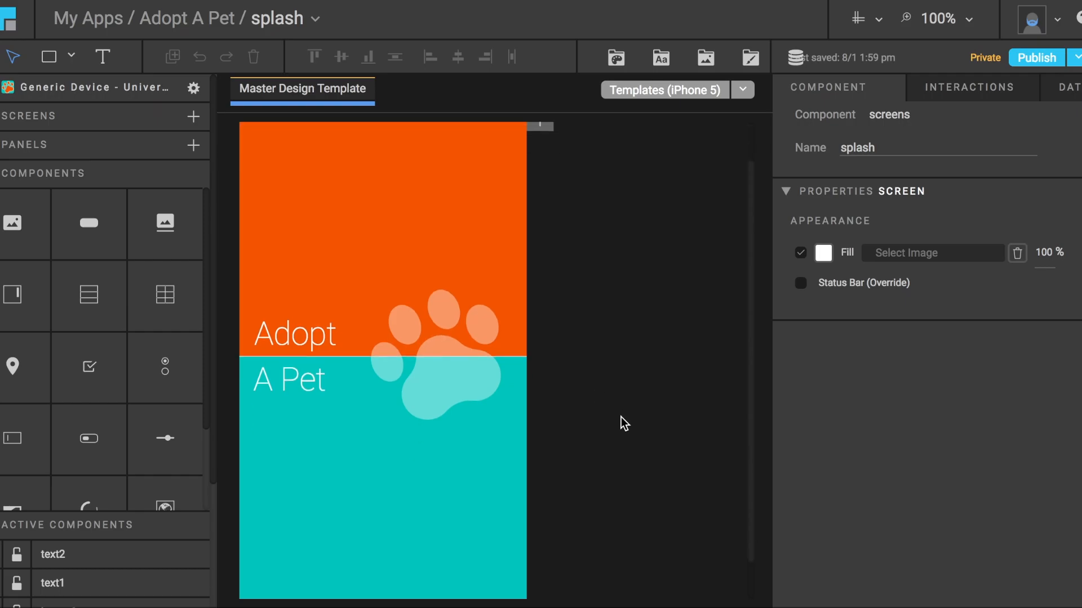
click(449, 272)
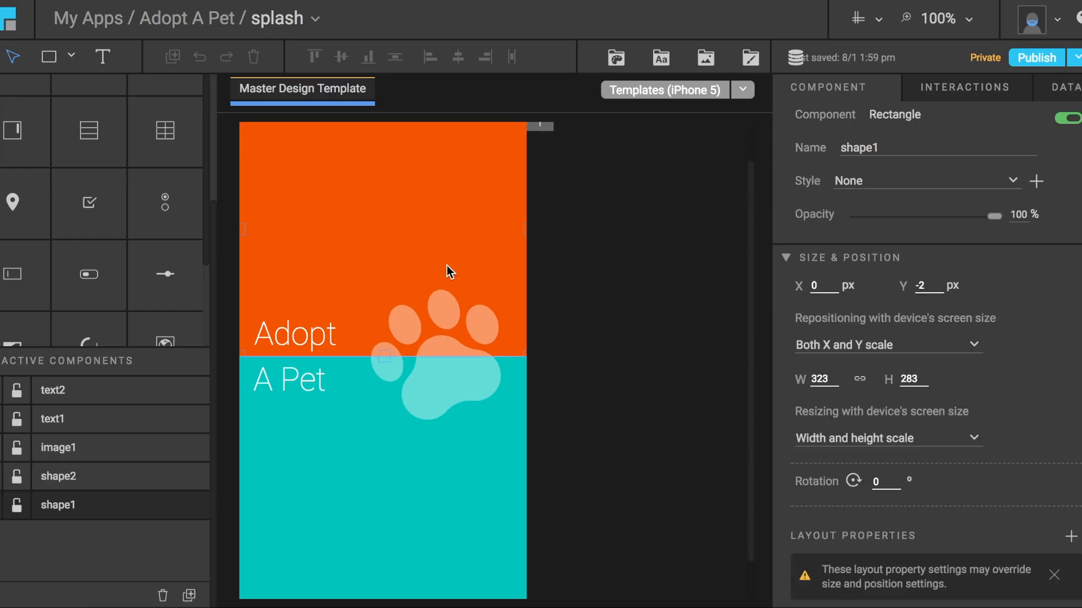
click(857, 350)
click(449, 386)
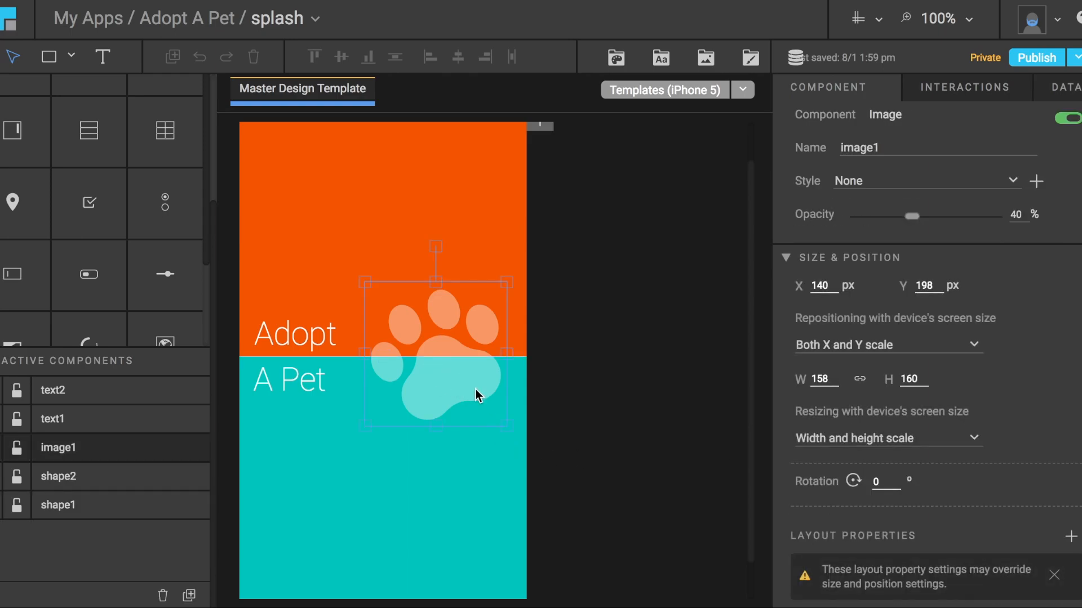
Check the paw image's resizing options and preview the splash screen on iPhone 6, iPhone 6 Plus and iPad / iPad Mini before returning to iPhone 5.
click(867, 443)
click(868, 442)
click(969, 23)
click(941, 124)
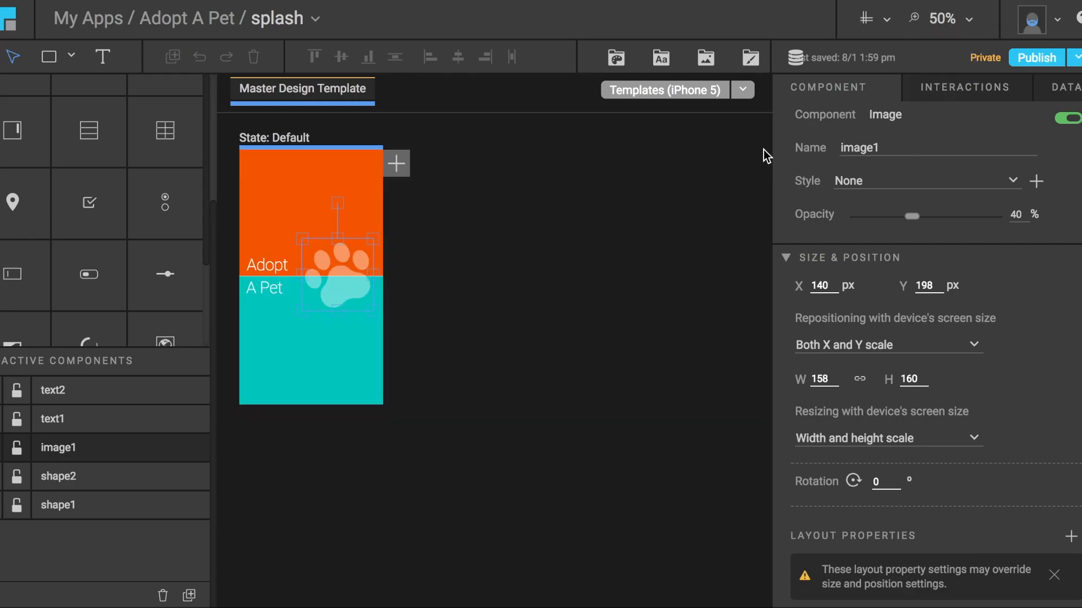
click(744, 90)
click(703, 190)
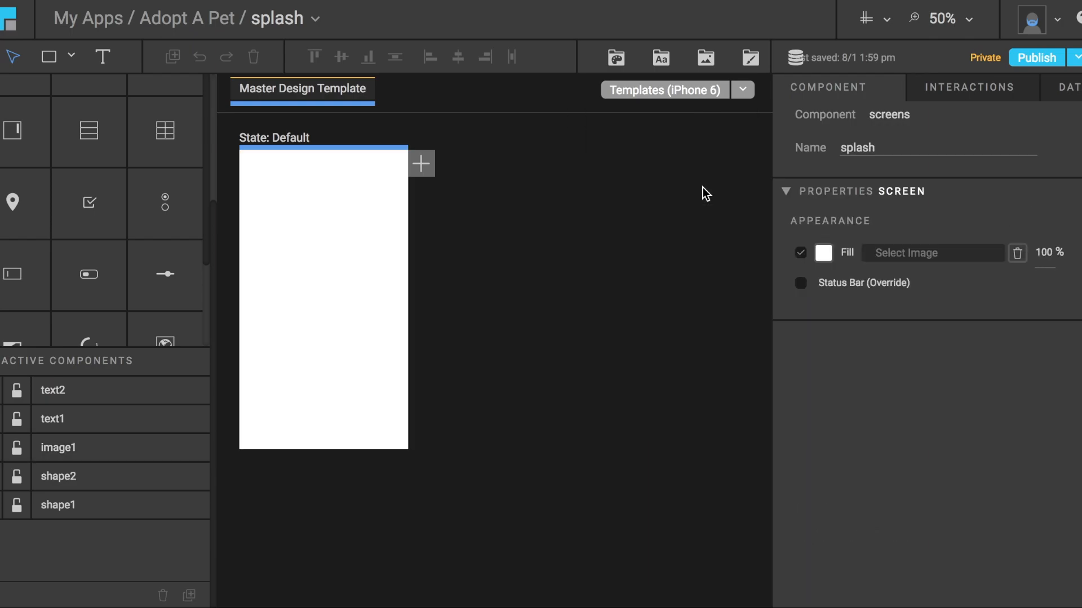
click(739, 95)
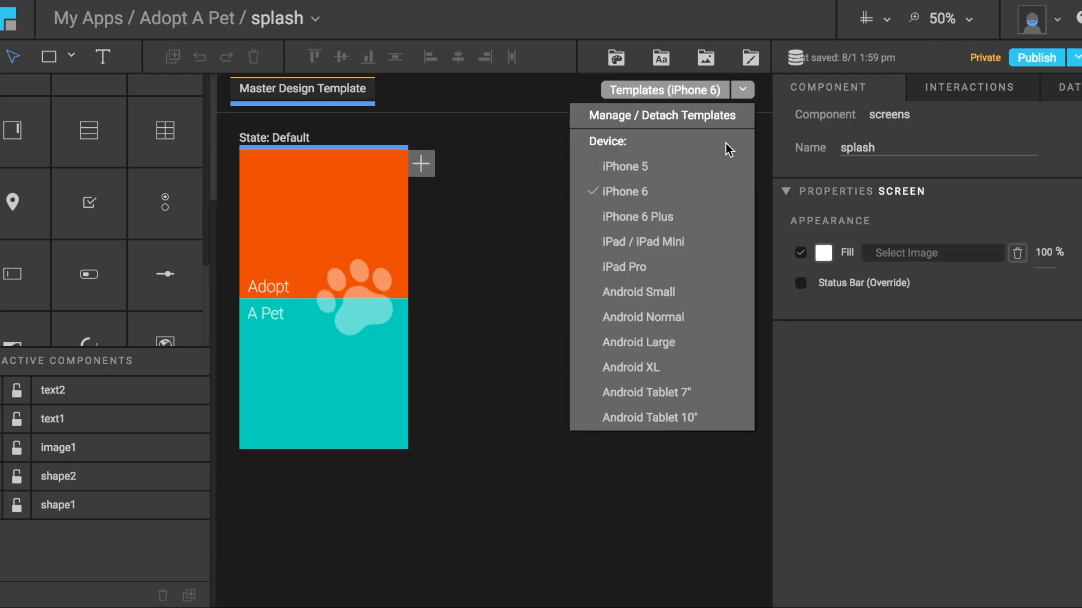
click(711, 217)
click(741, 91)
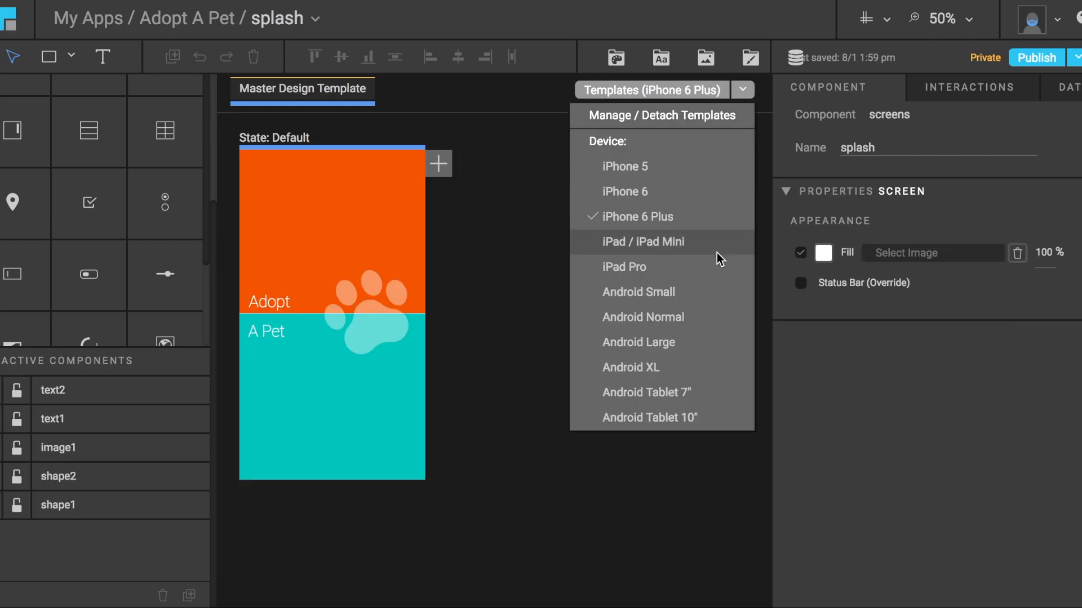
click(717, 253)
click(745, 90)
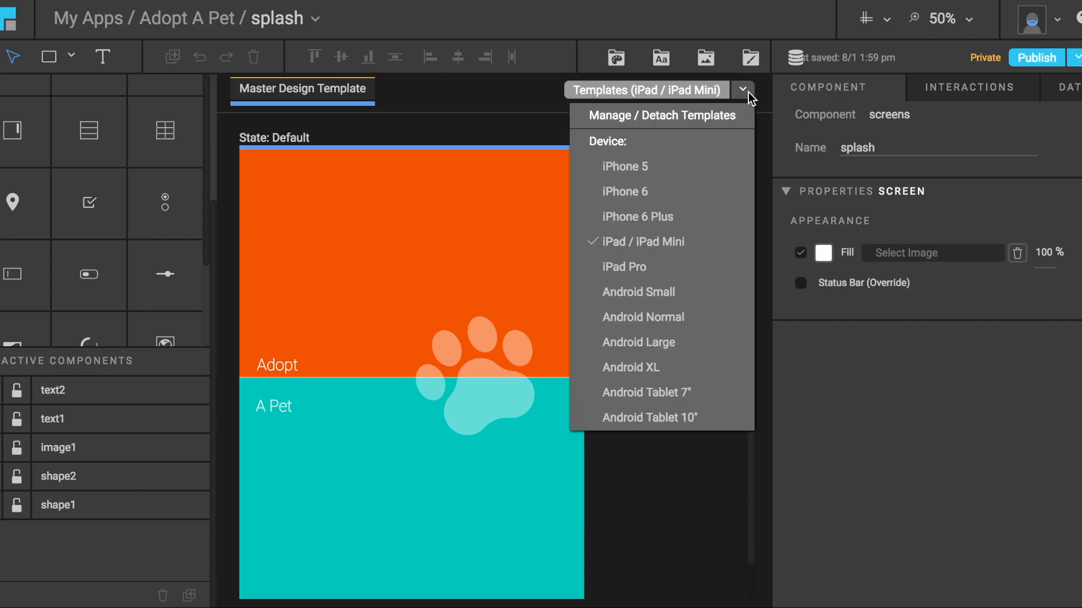
click(699, 163)
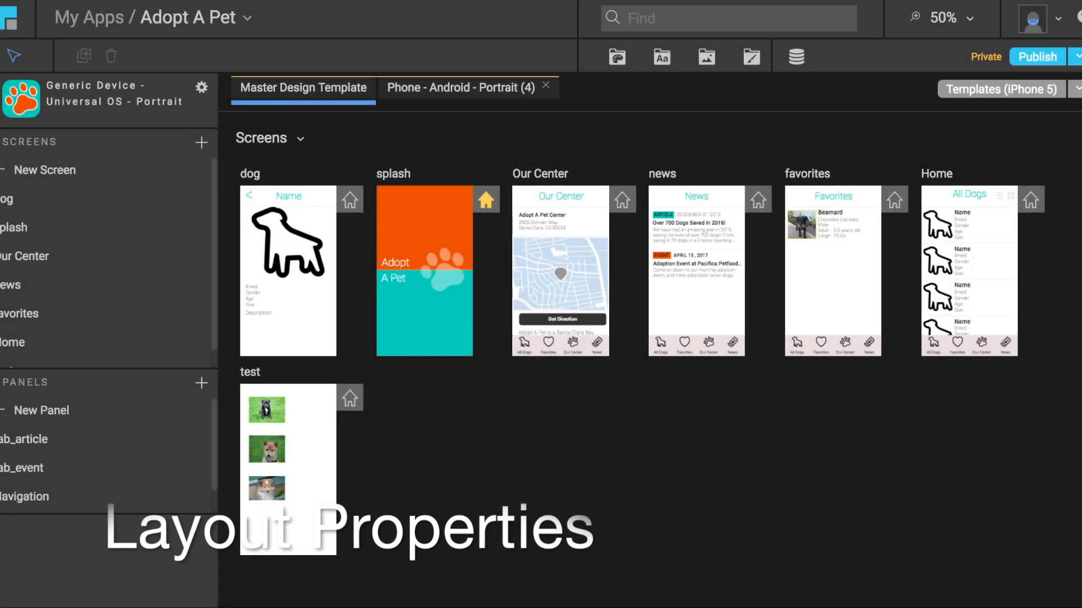
Open the test screen and examine the size, position and layout properties of image-1, the black puppy.
click(290, 475)
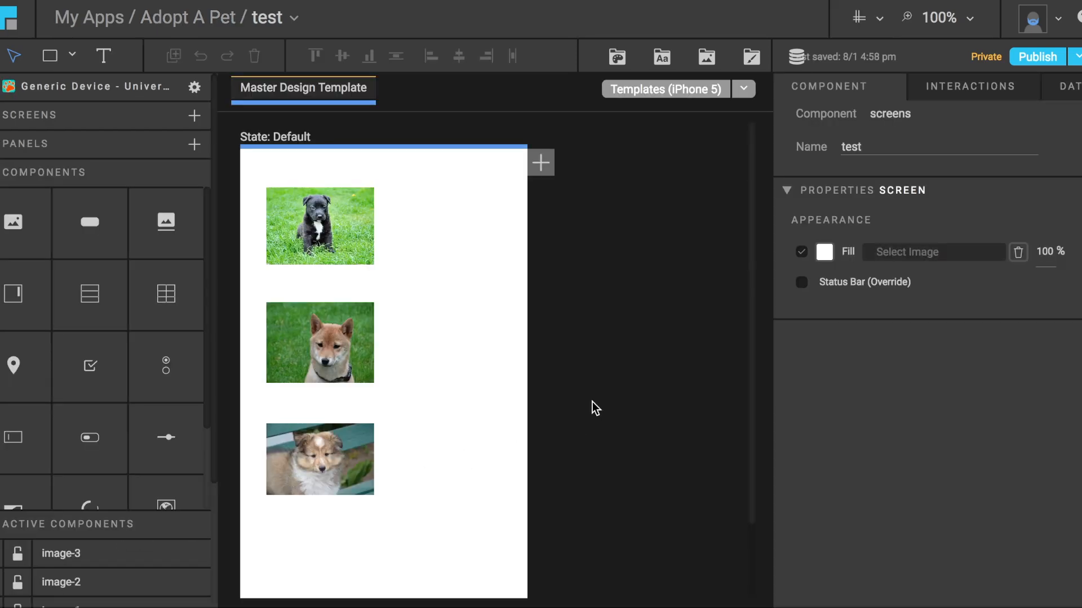
click(970, 22)
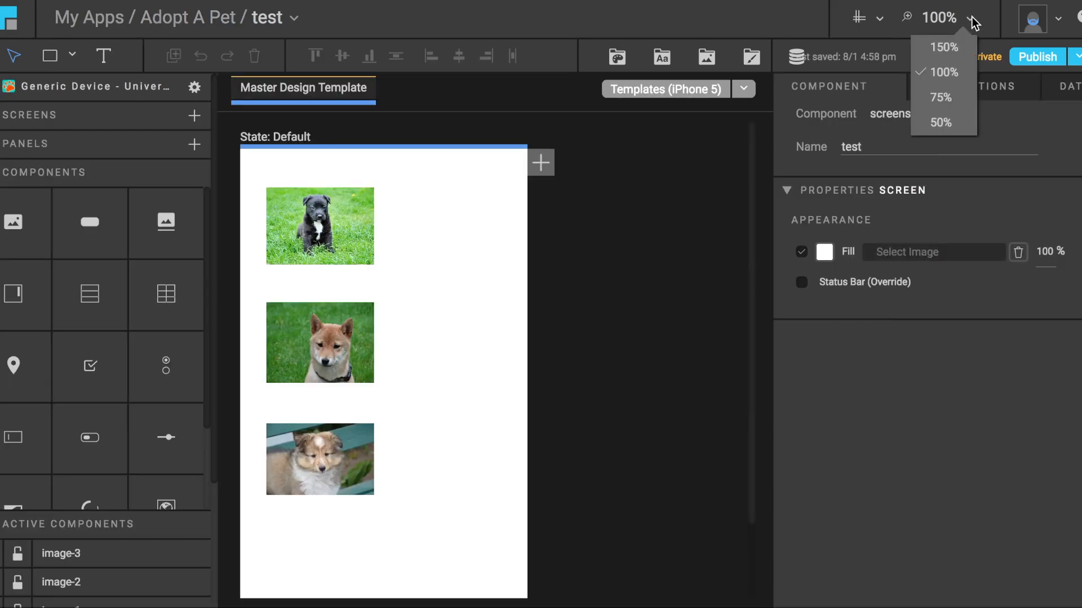
click(938, 94)
click(310, 229)
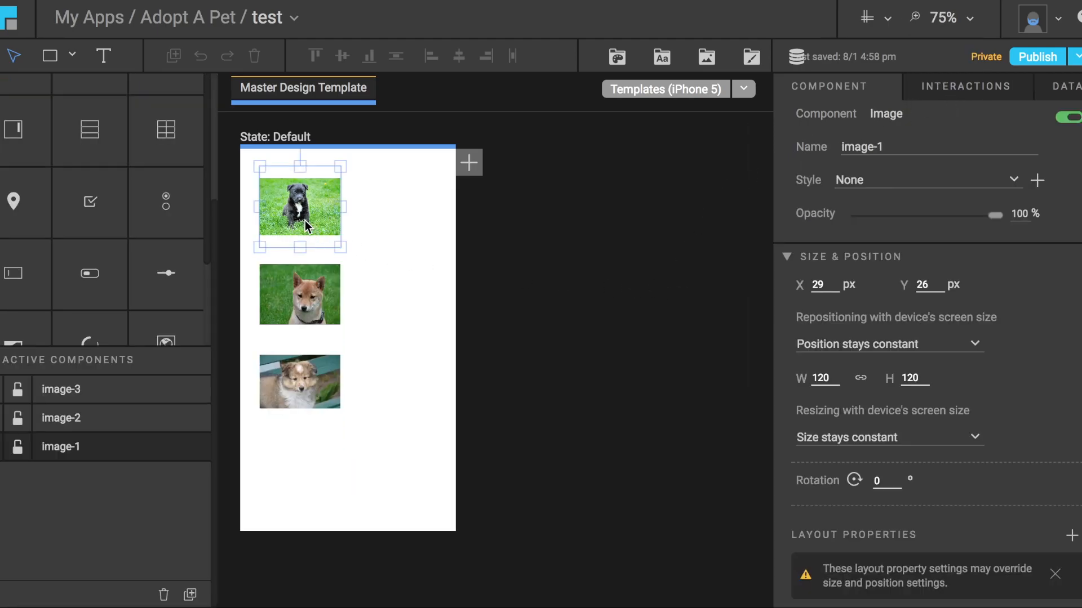
scroll(913, 513, down, 5)
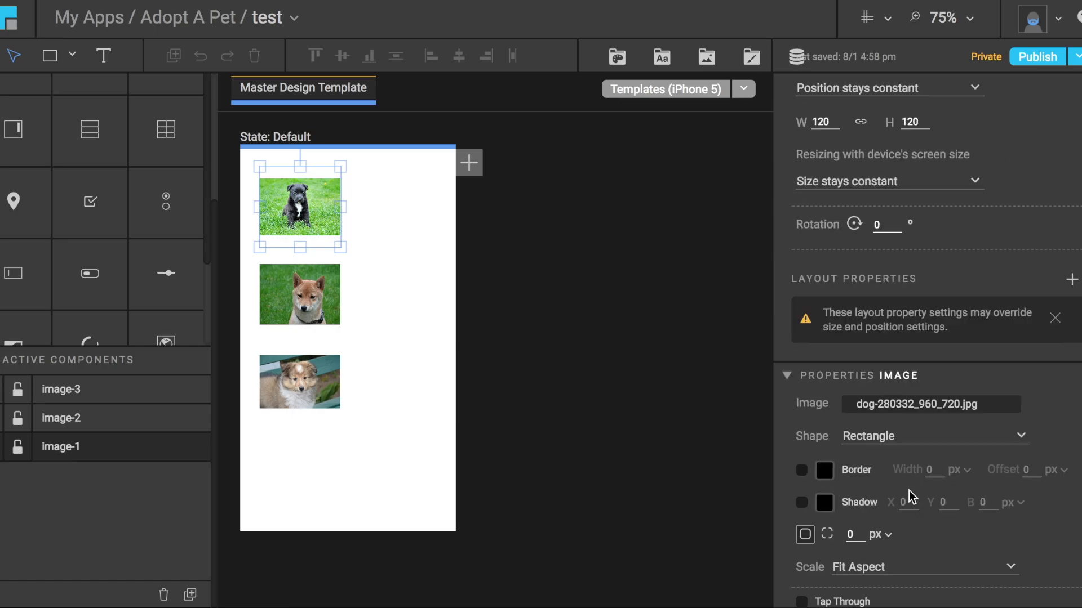
Select image-2 and examine the alignment options and reference components of its Left align (X) and Below (Y) layout properties.
click(320, 298)
scroll(918, 515, down, 3)
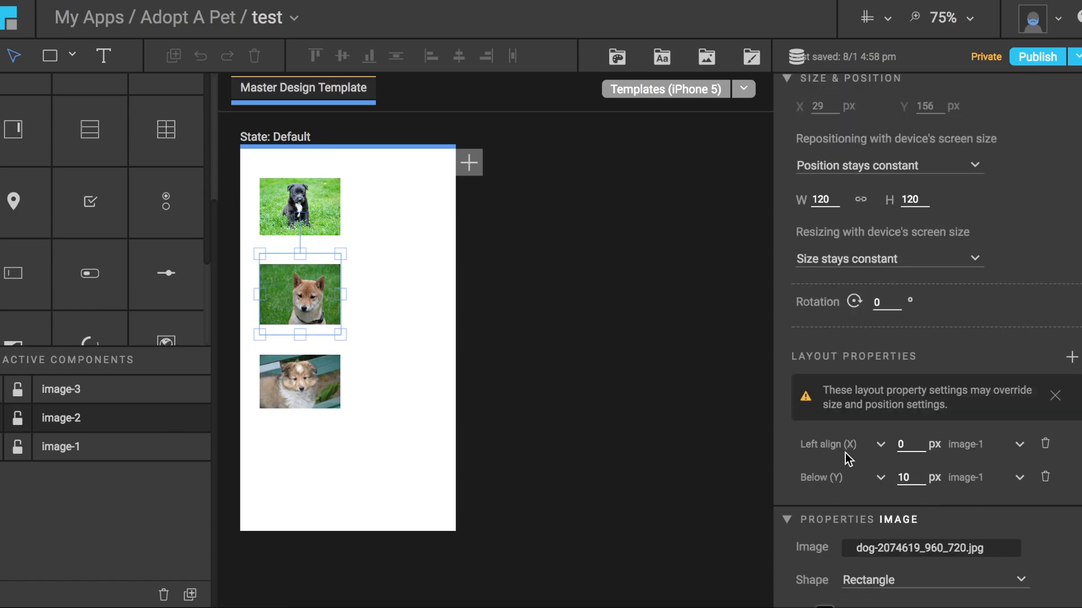
click(1020, 448)
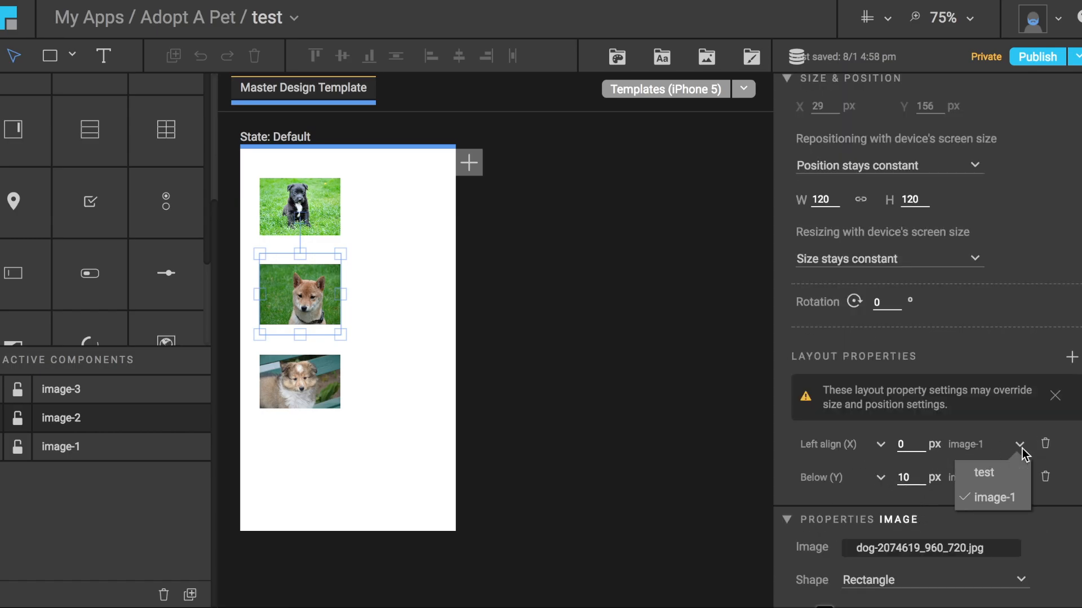
click(1021, 449)
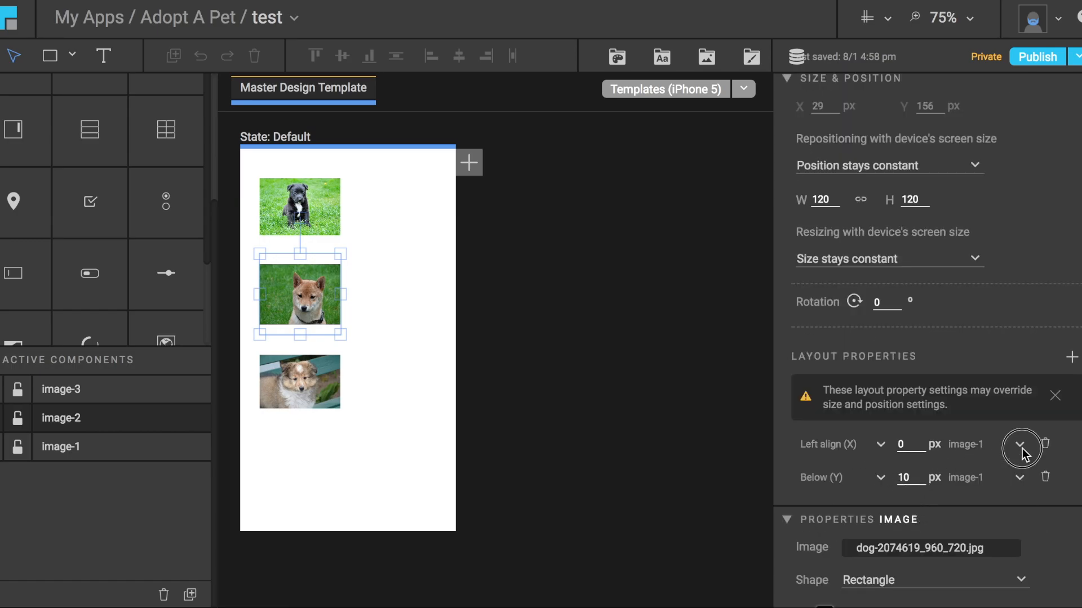
click(880, 479)
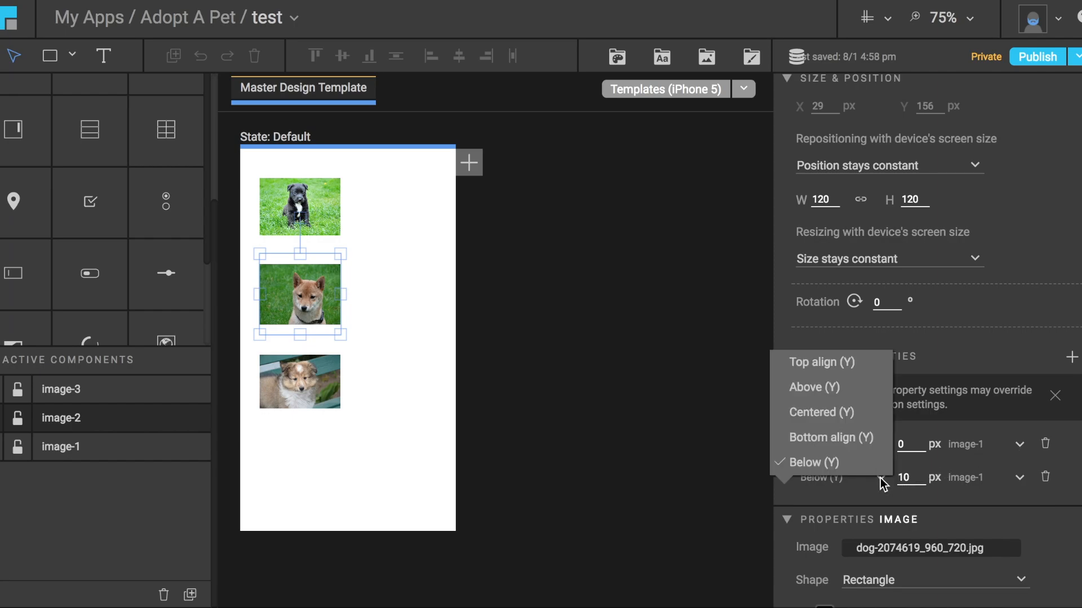
click(1020, 479)
click(1021, 479)
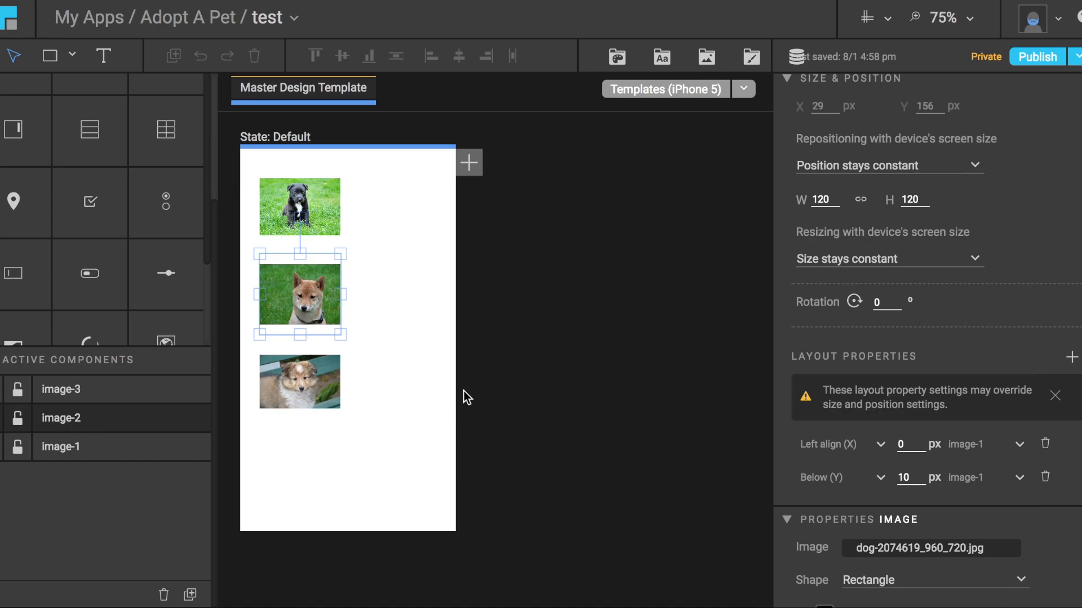
Check image-3's layout properties and the reference choices for its Below (Y) alignment, and try repositioning image-1 slightly.
click(317, 384)
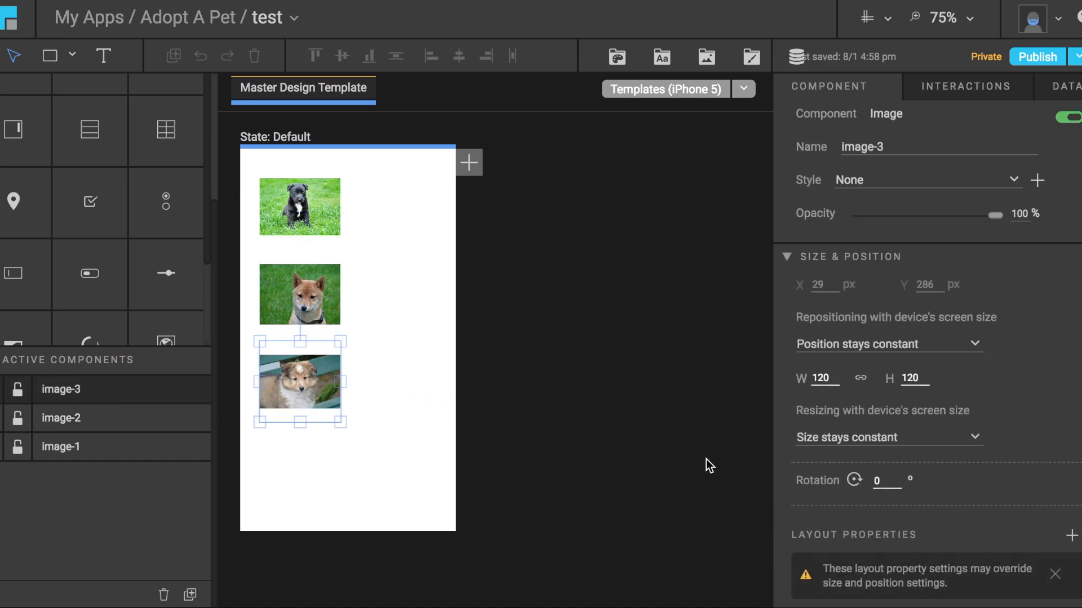
scroll(706, 465, down, 5)
scroll(862, 500, down, 1)
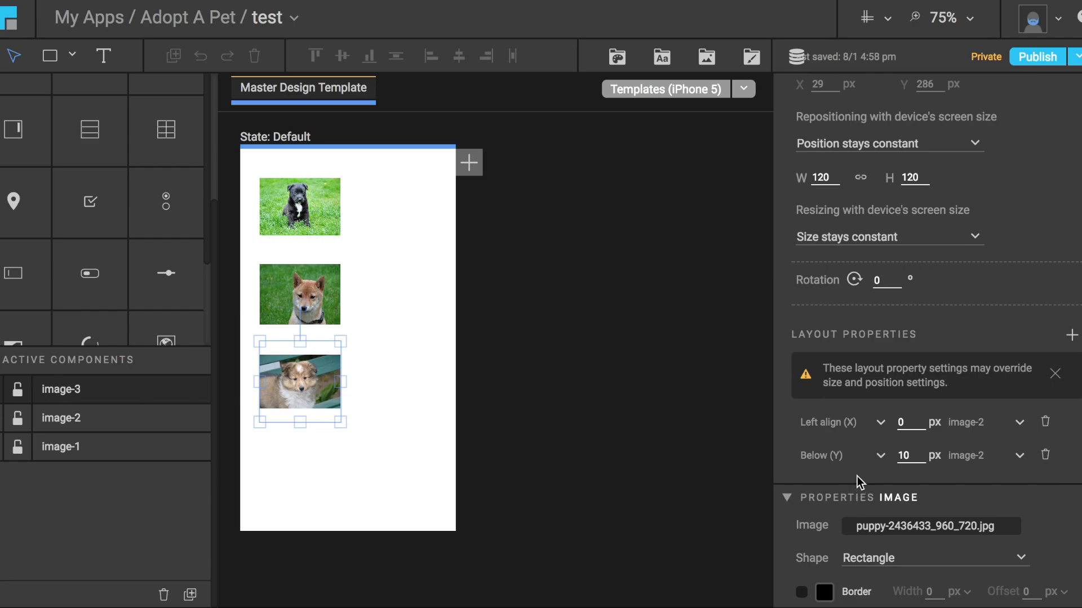
click(1020, 457)
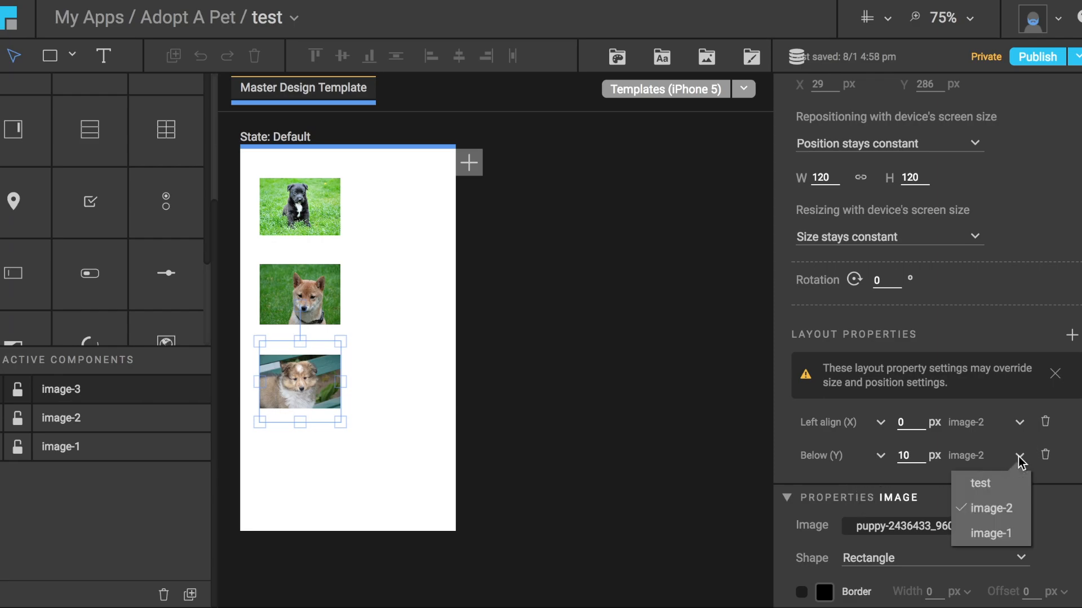
click(1020, 458)
drag(283, 201, 304, 191)
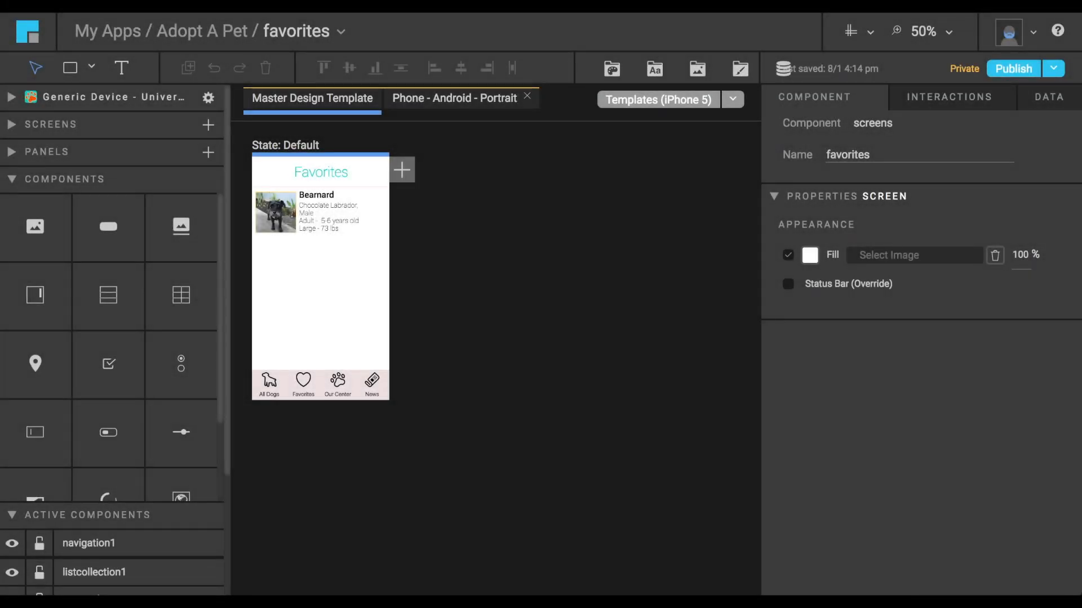
Open the Navigation panel from the favorites screen and examine the All Dogs item's interactions and available triggers.
click(335, 387)
double_click(334, 383)
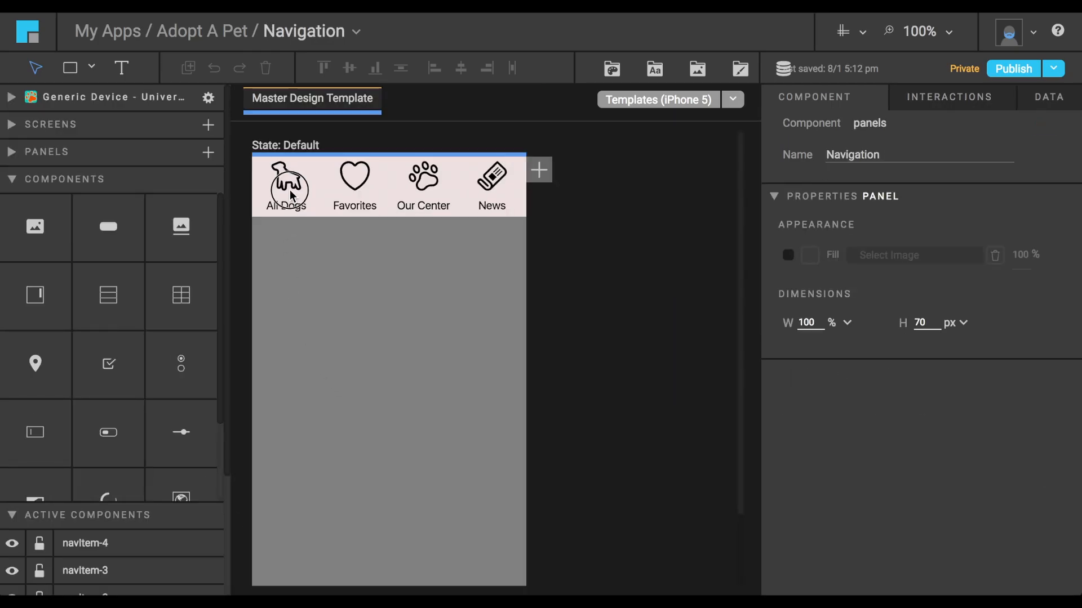
click(291, 195)
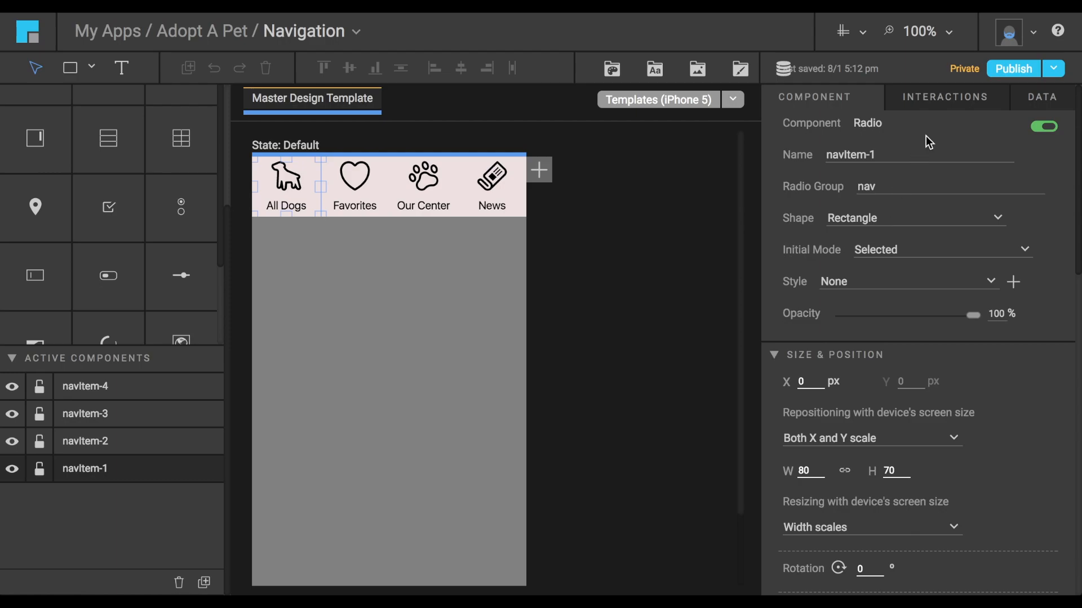
click(935, 102)
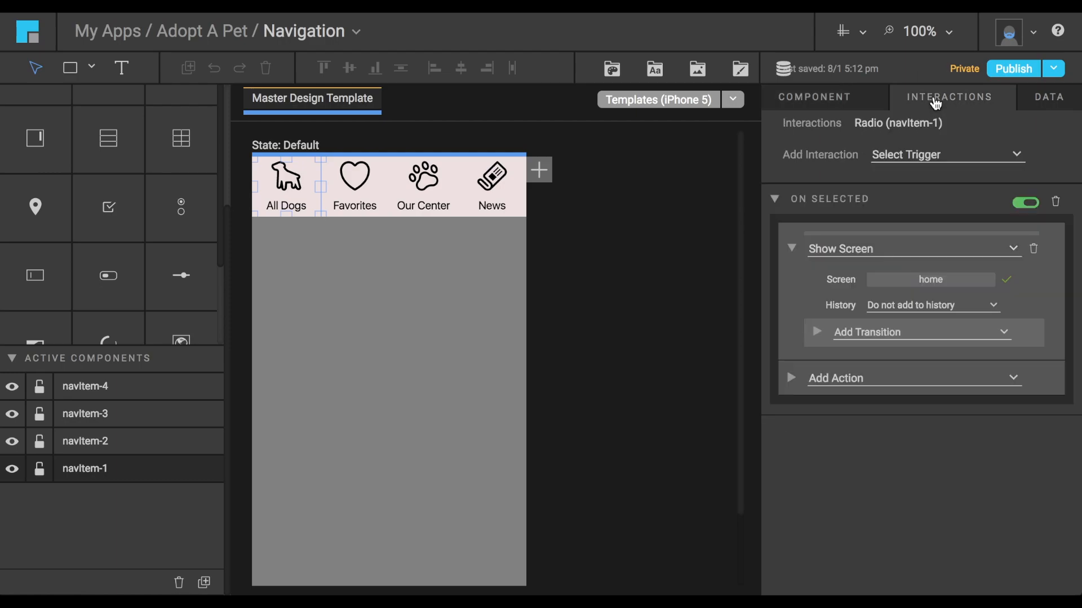
click(915, 162)
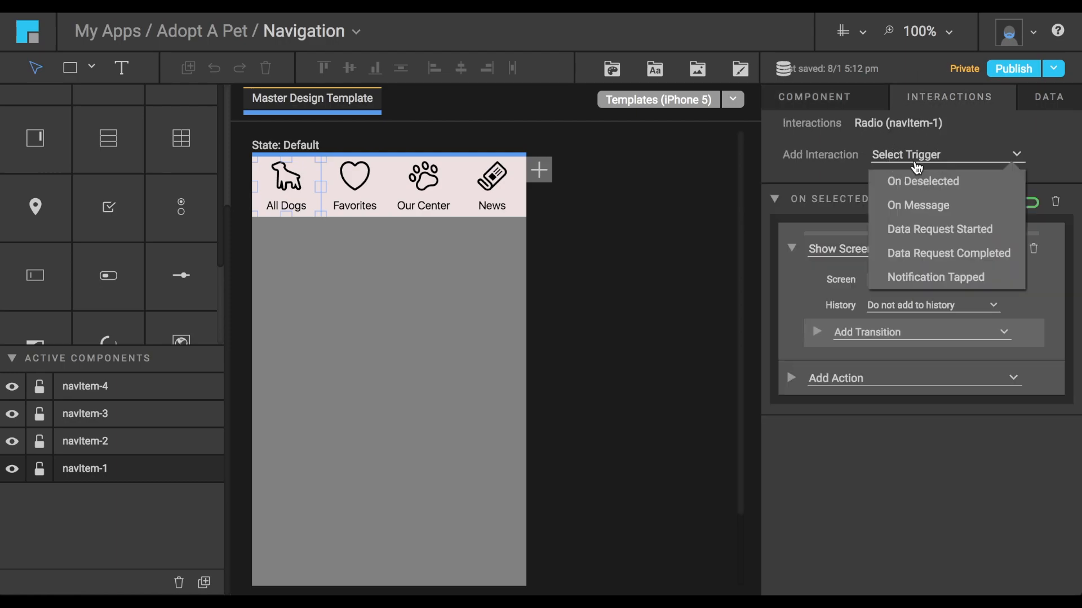
click(917, 165)
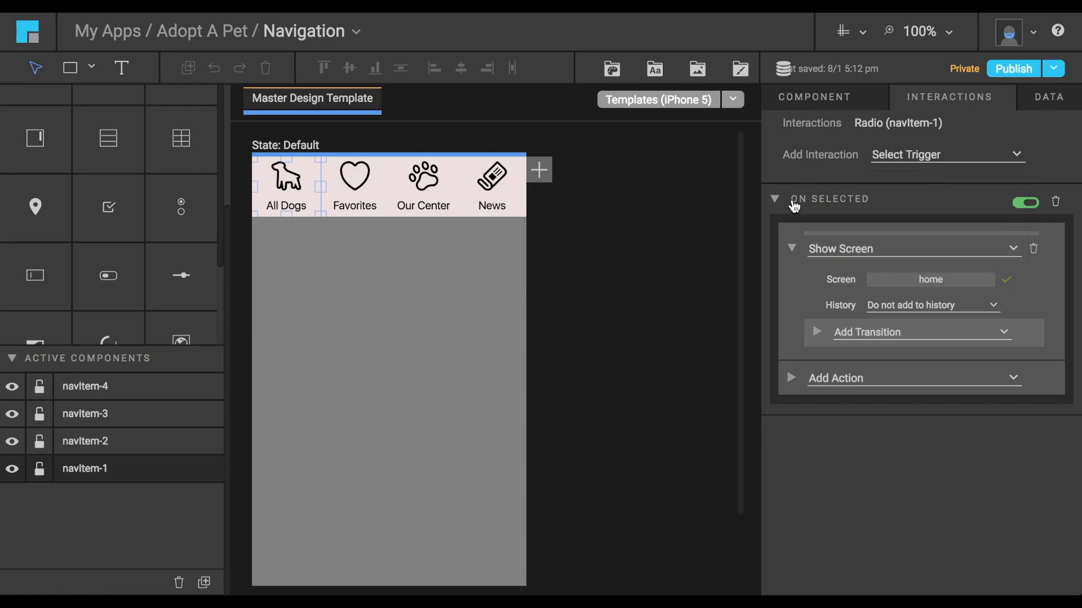
Review the action types for the All Dogs item's On Selected interaction and pick home as the Show Screen target.
click(840, 258)
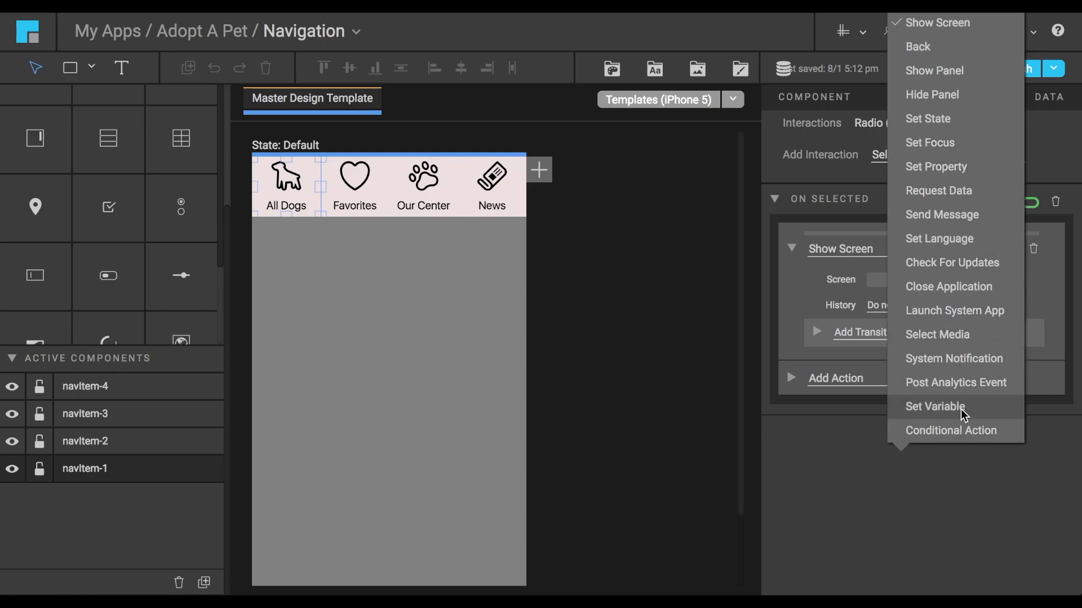
click(838, 249)
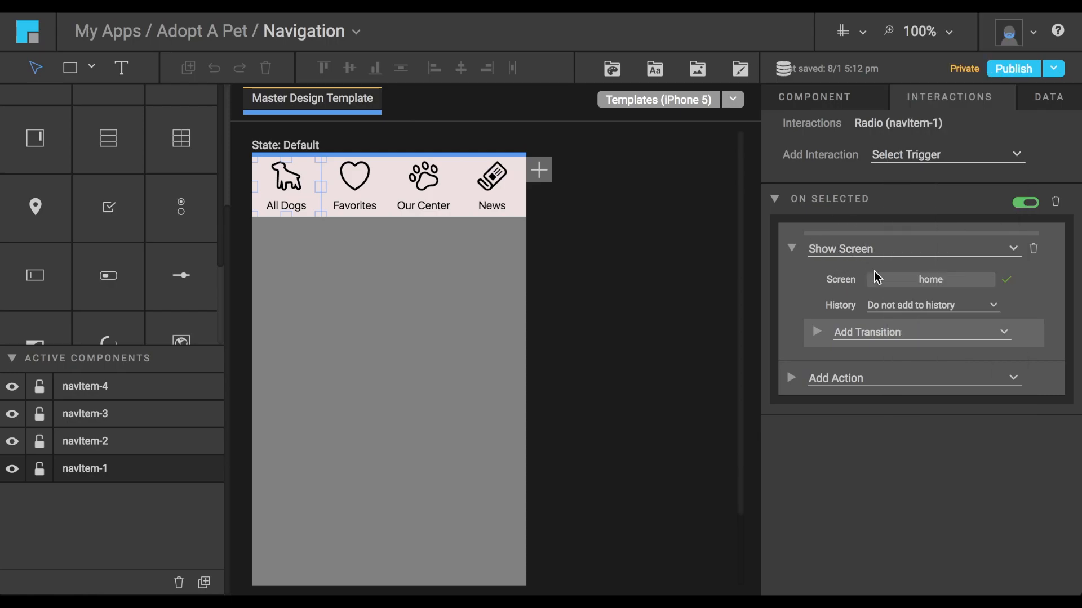
click(932, 280)
click(550, 212)
click(903, 583)
Check the history options of the All Dogs item's Show Screen action and select the Our Center item.
click(887, 307)
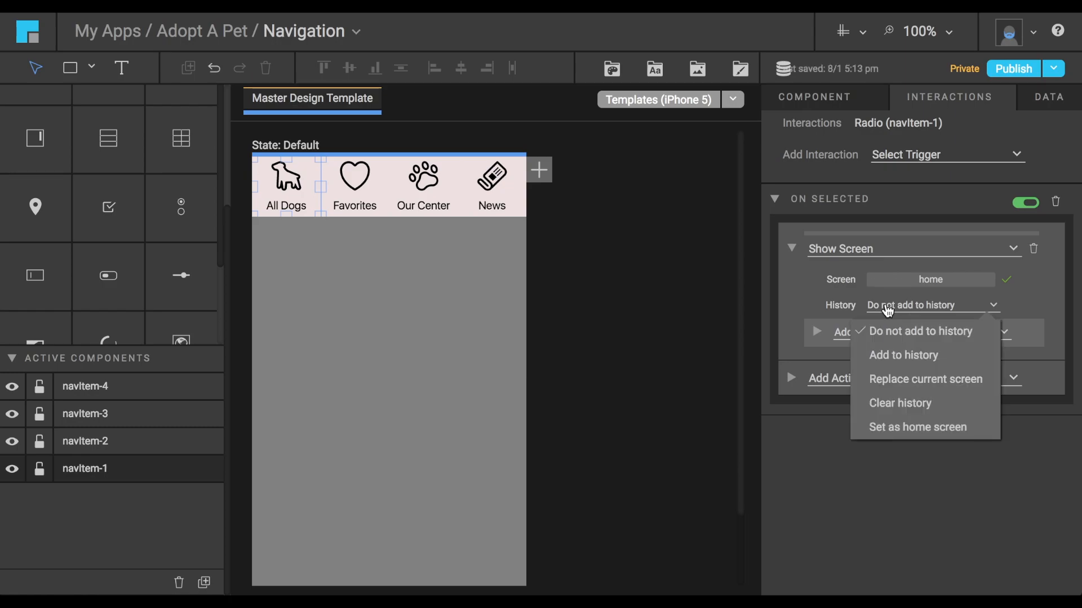
click(888, 309)
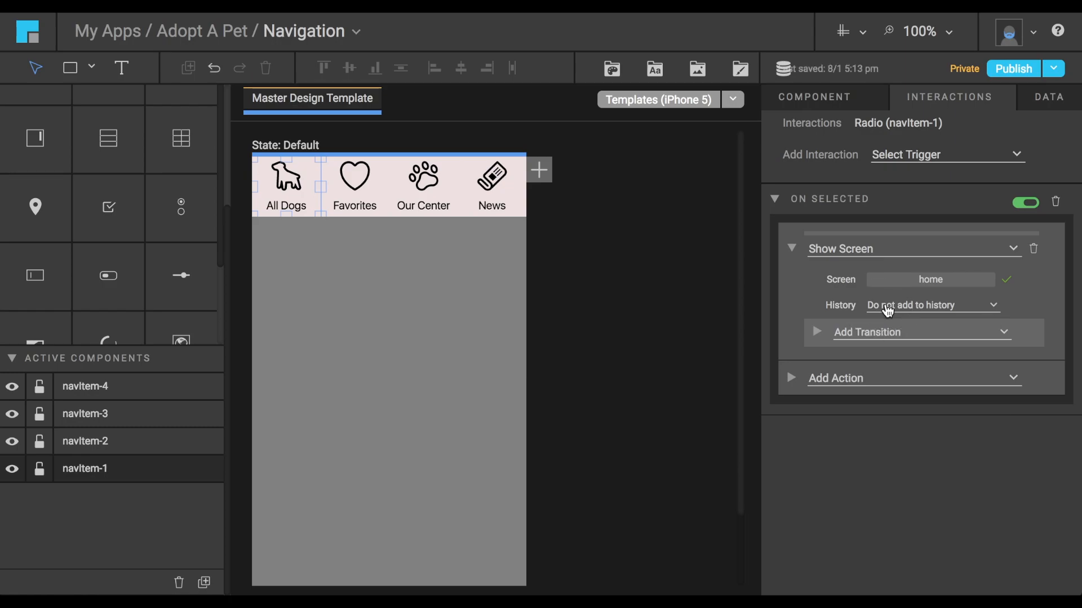
click(436, 207)
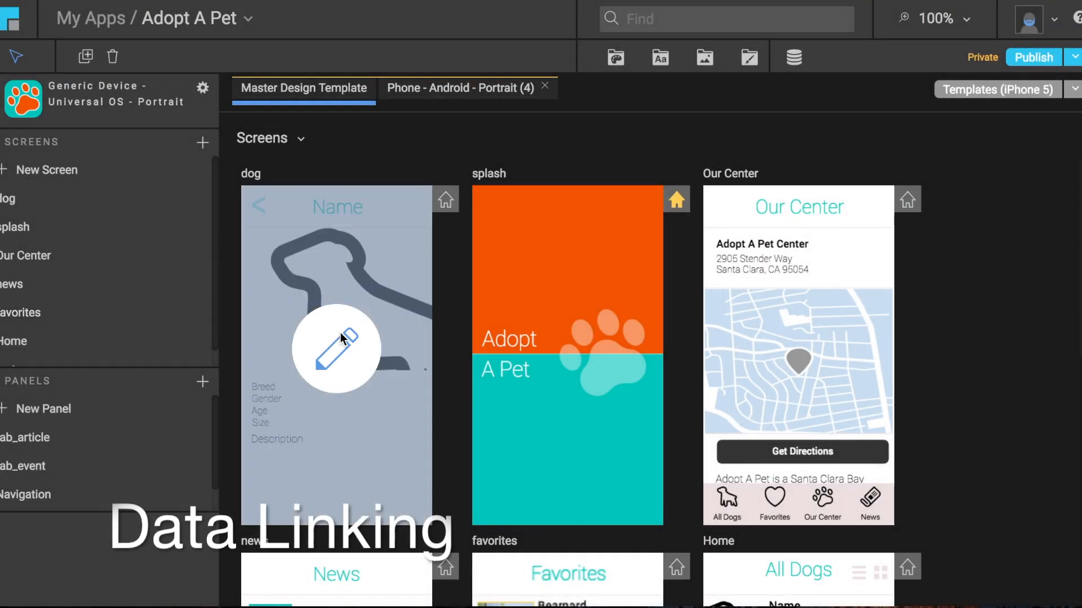
Open the dog screen and examine the FillImage data link and other linkable properties of image2 inside the scroll container.
click(338, 340)
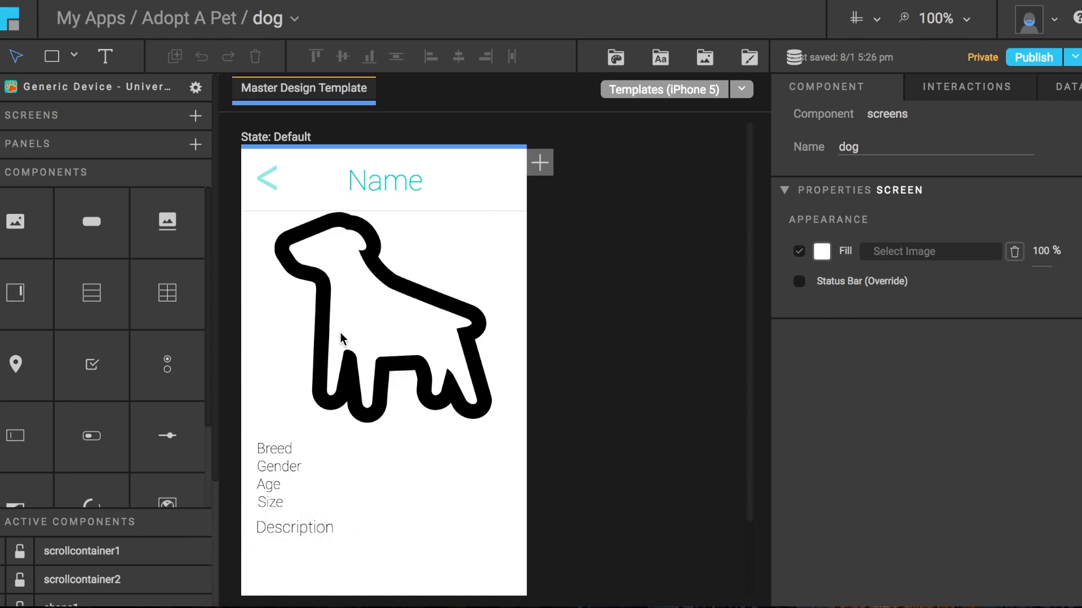
click(340, 337)
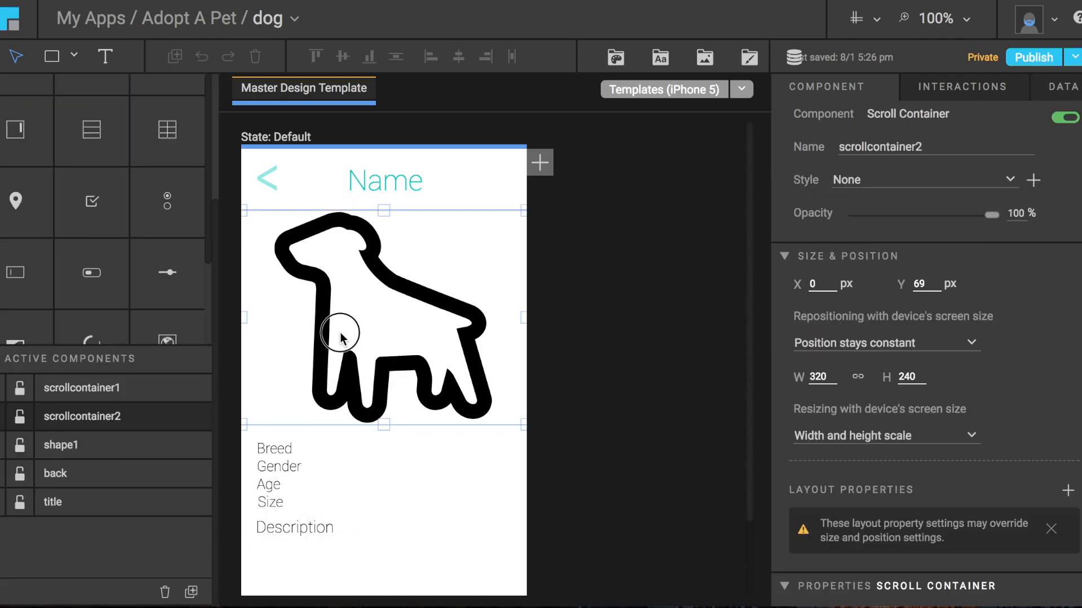
double_click(341, 337)
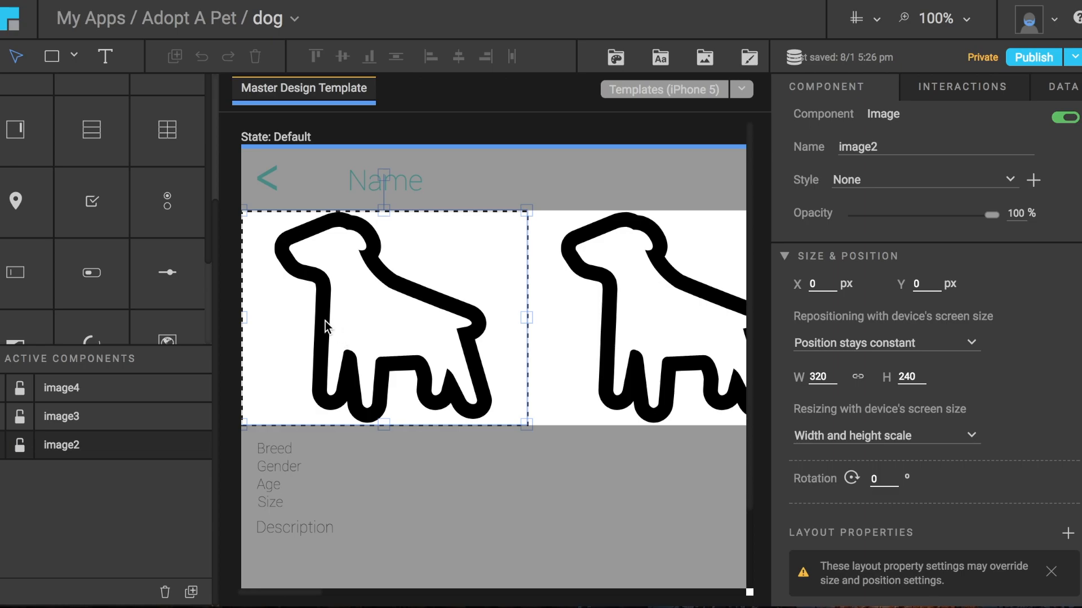
click(1059, 89)
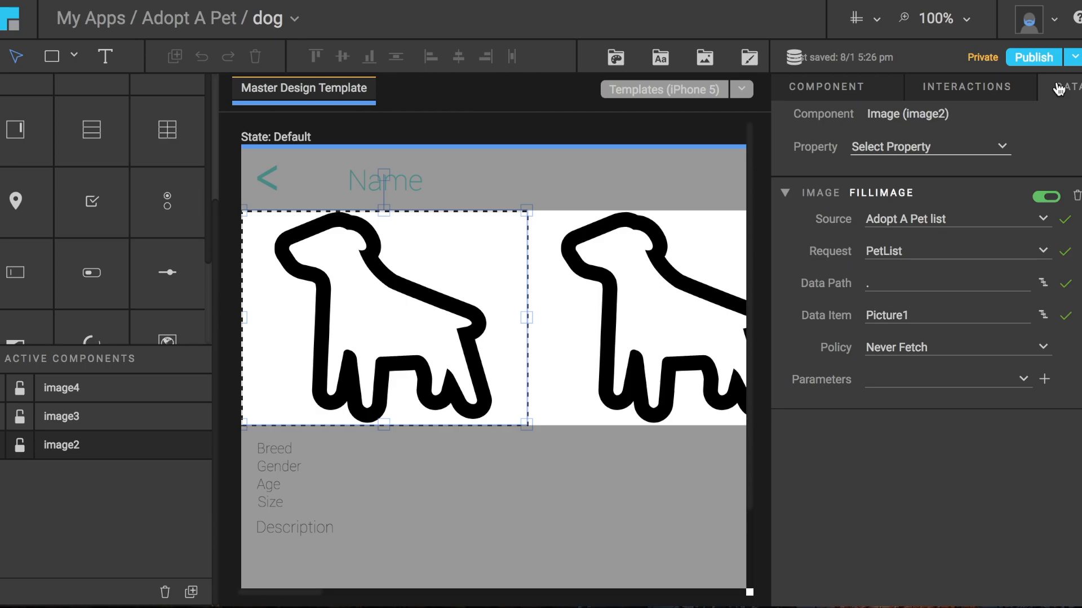
click(956, 155)
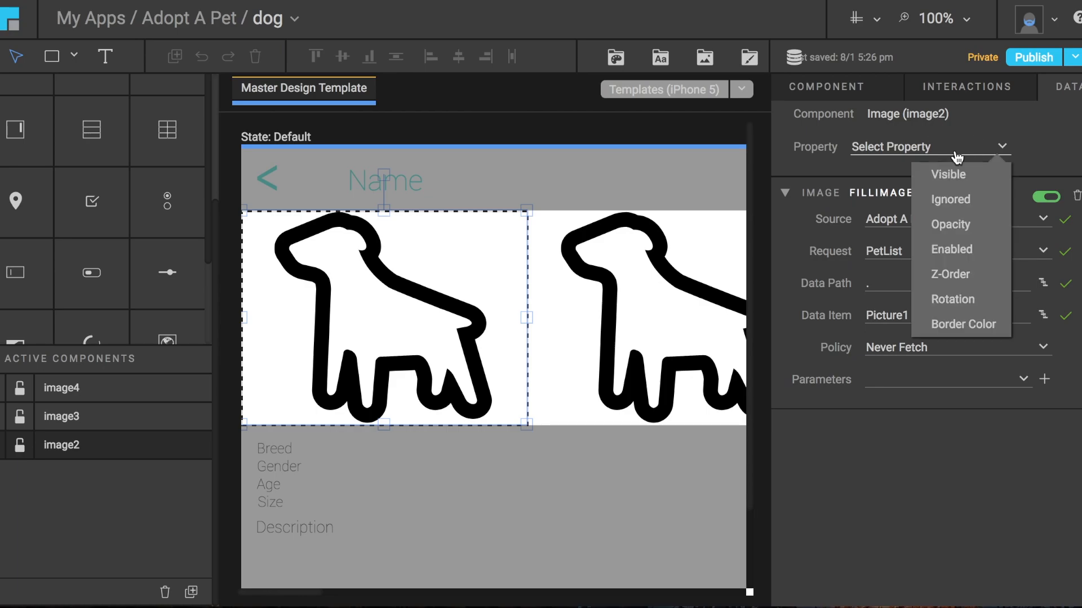
click(956, 154)
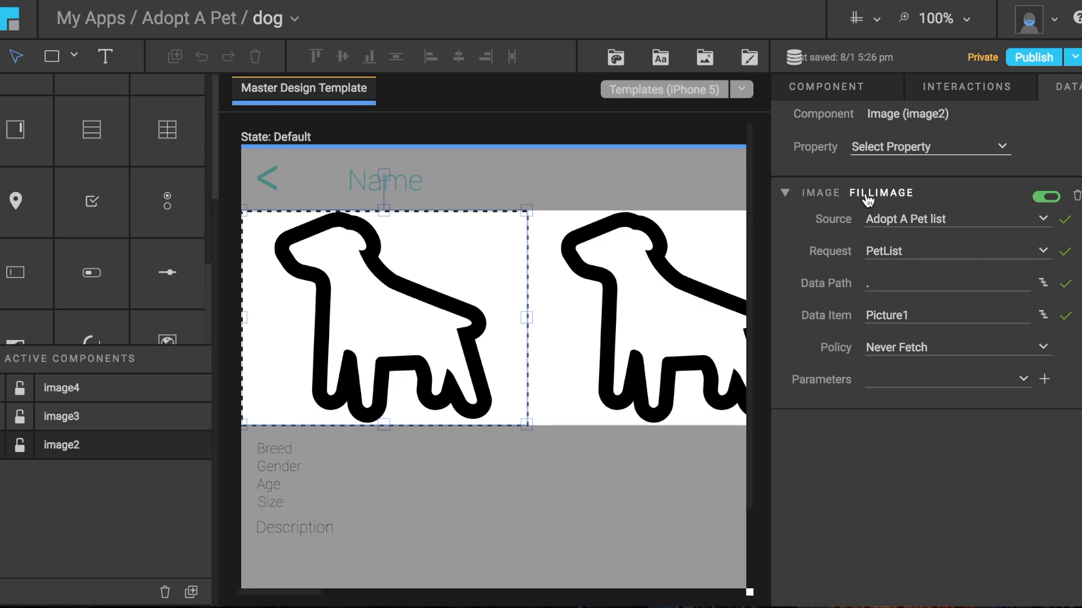
Review the source options and selectable data items of image2's FillImage link, keeping Adopt A Pet list as the source.
click(1042, 219)
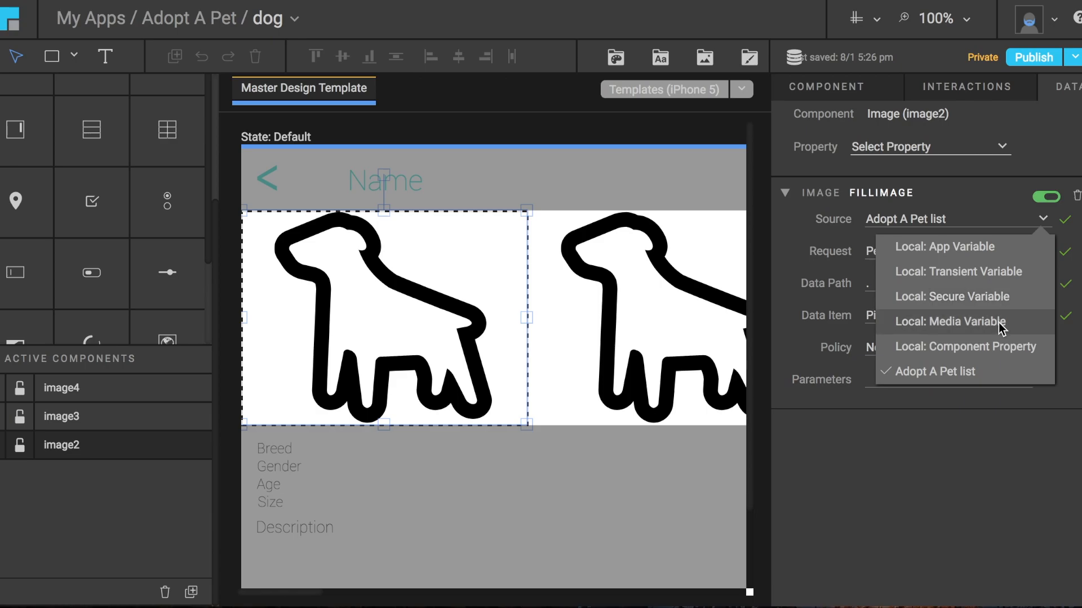
click(1004, 371)
click(1044, 314)
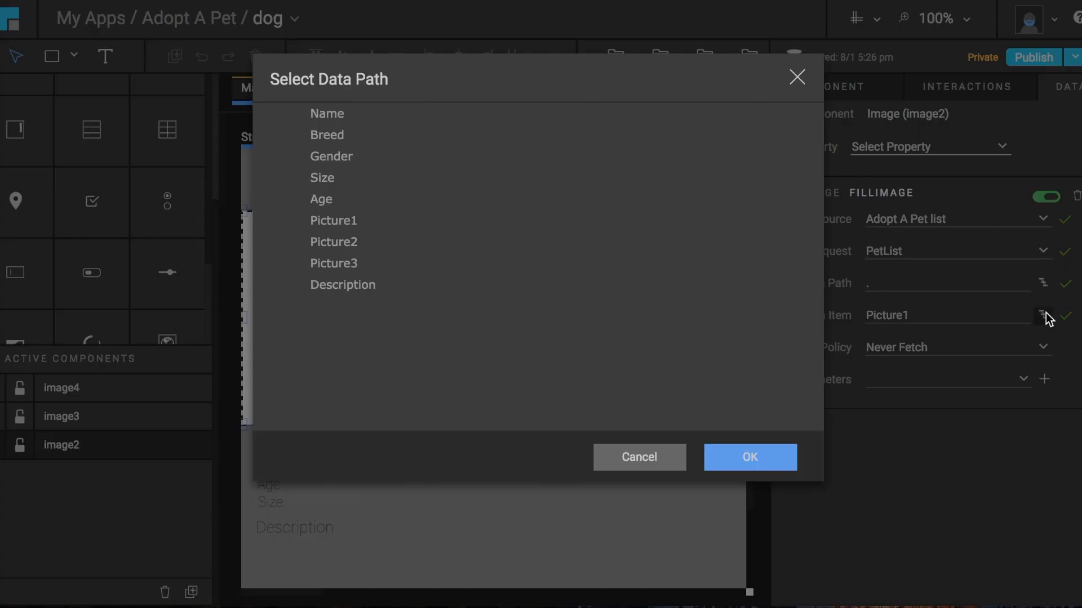
click(798, 78)
Leave the image scroll container and examine the data links of the breed, gender, age, size and description texts.
click(321, 451)
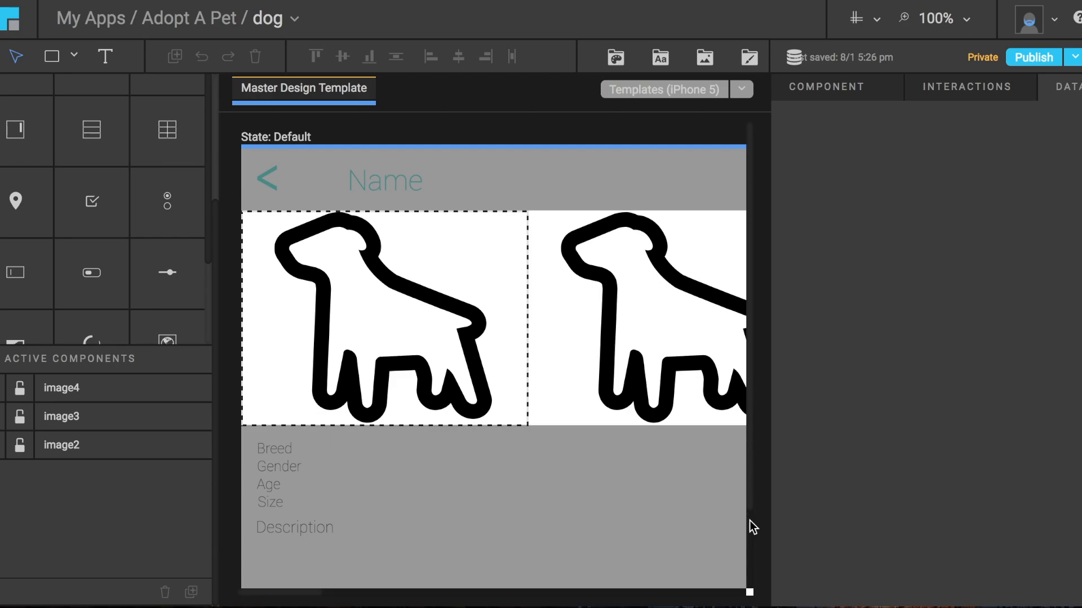
click(456, 131)
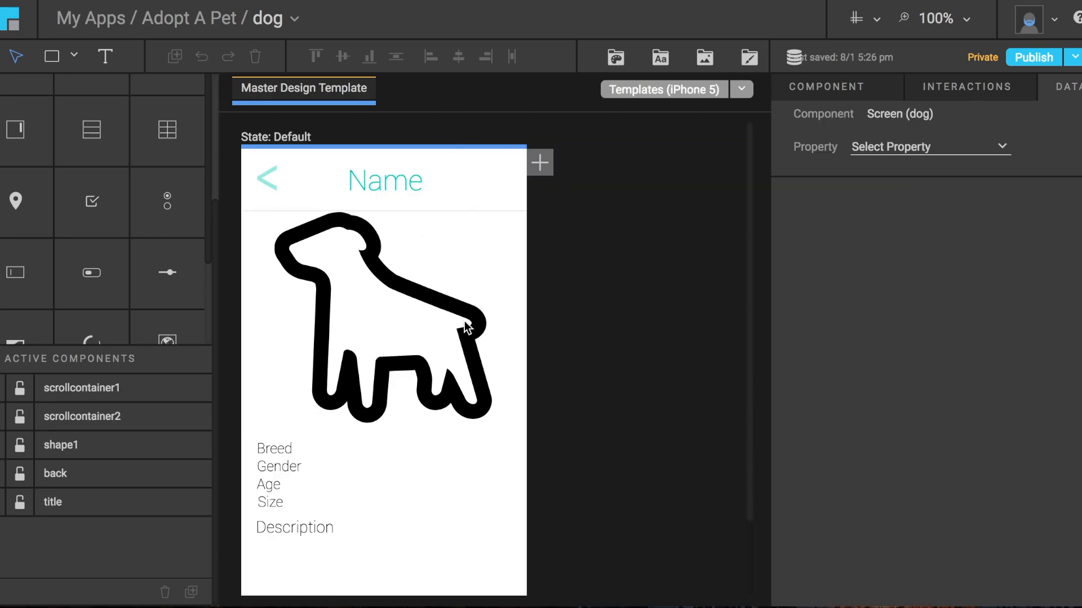
click(303, 468)
double_click(268, 454)
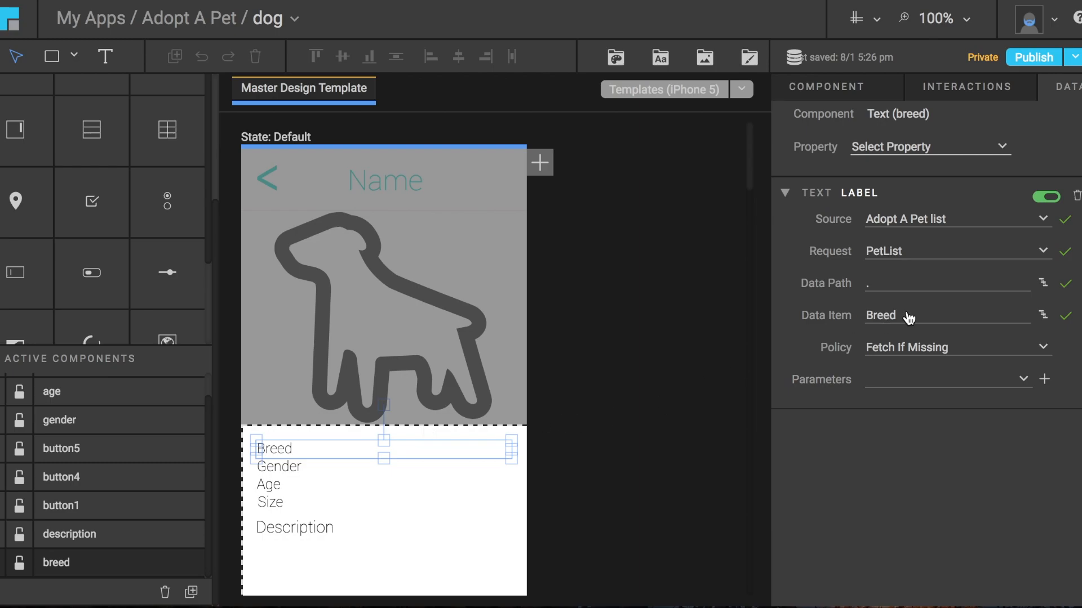
click(270, 465)
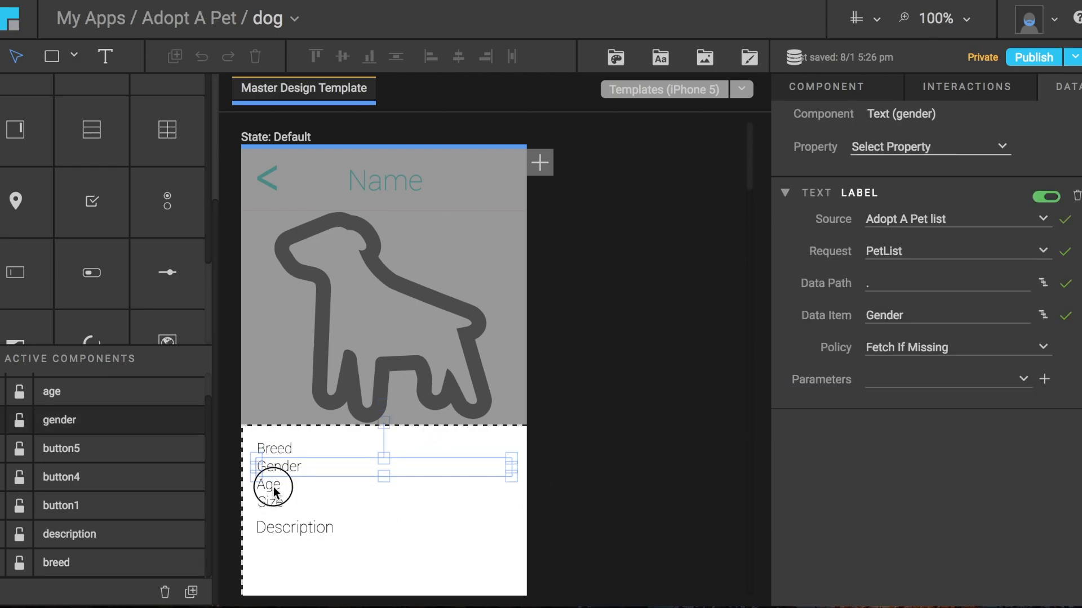
click(274, 490)
click(276, 504)
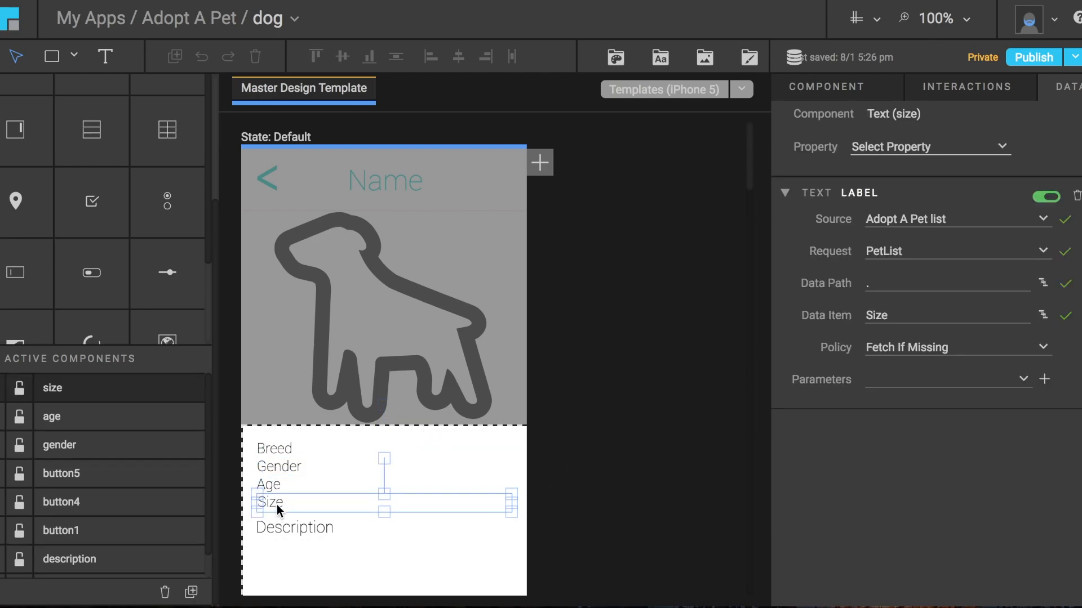
click(286, 534)
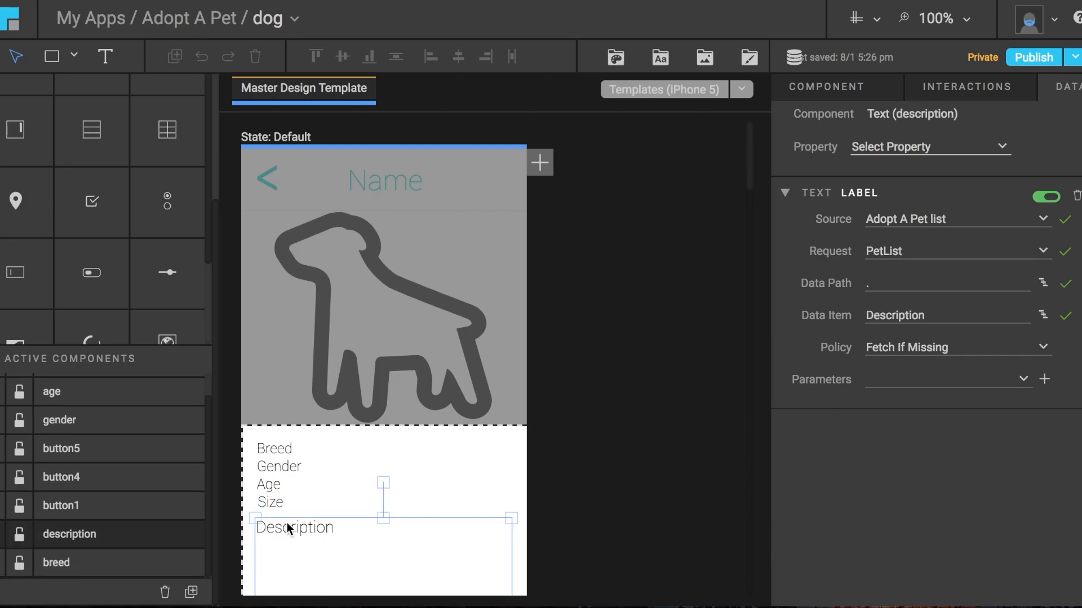
Review the data sources and request parameters in Manage Data, and add a new app variable.
click(793, 57)
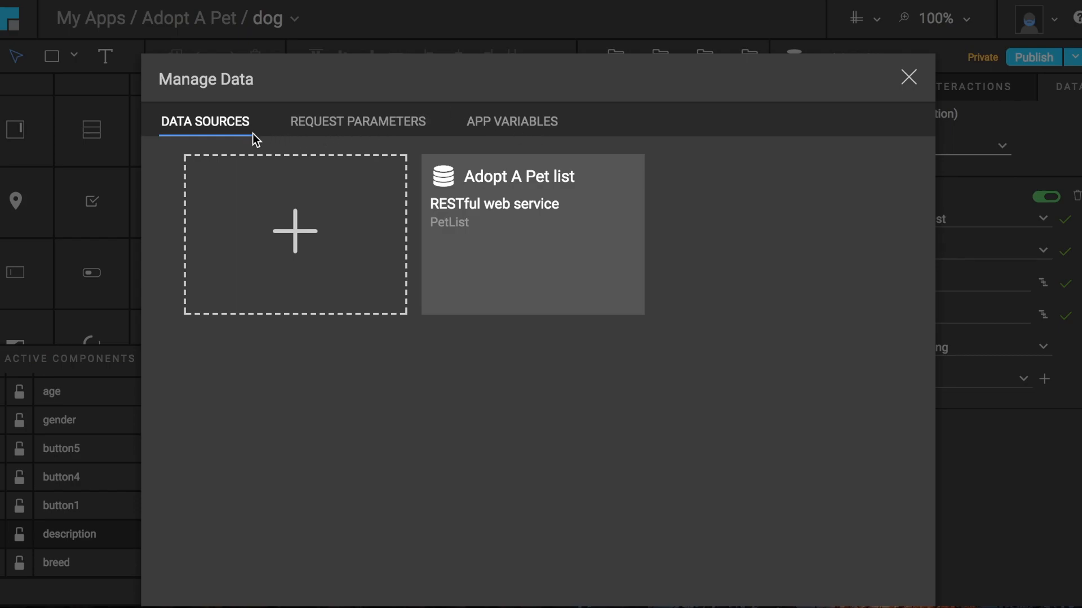
click(372, 123)
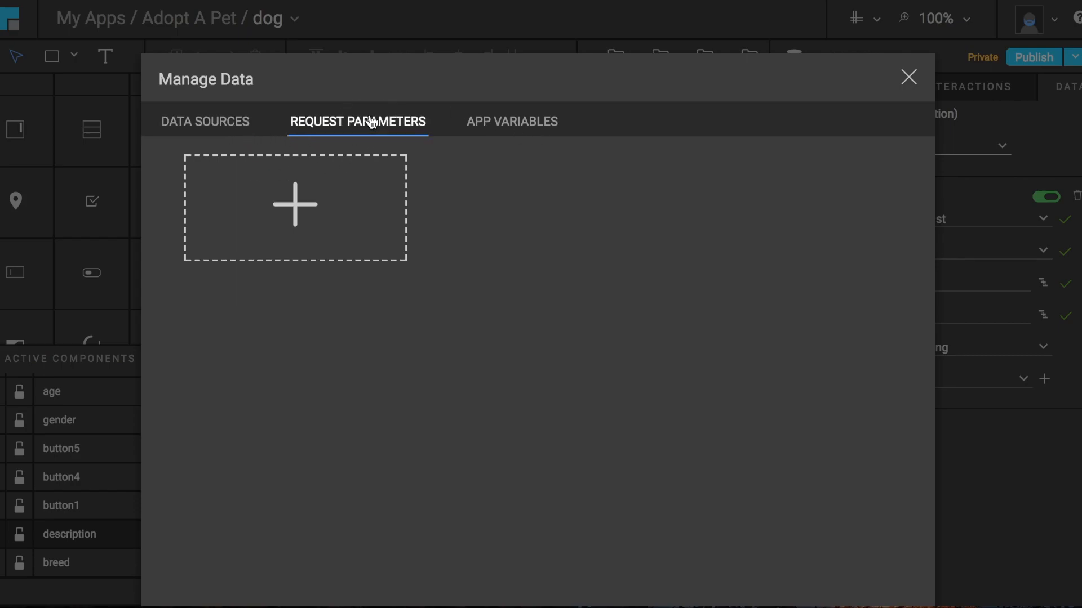
click(538, 127)
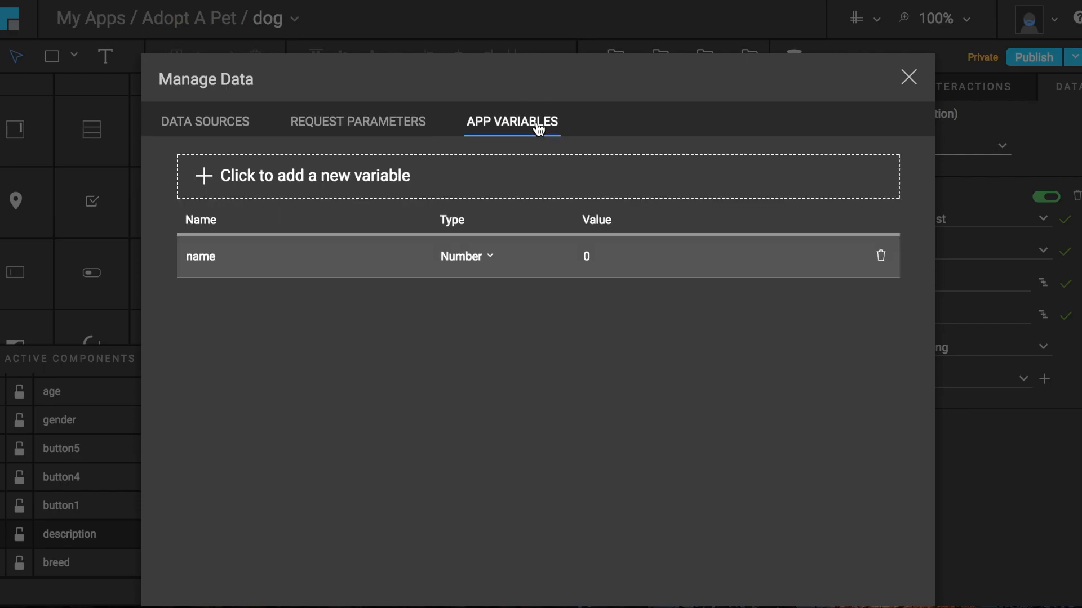
click(285, 179)
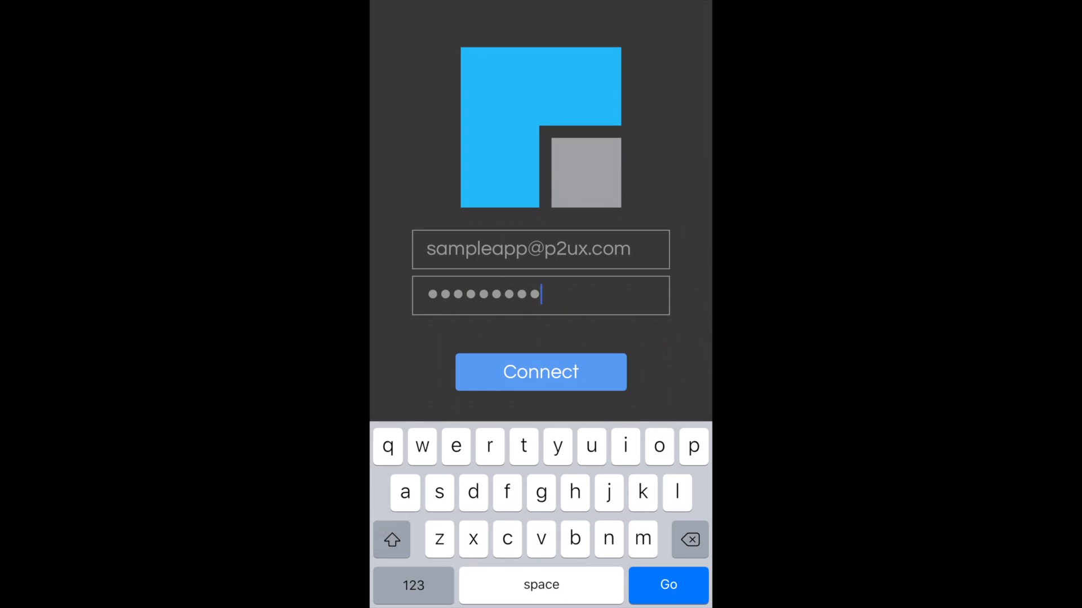
Switch to the P2UX mobile app, submit the filled-in sign-in form and launch Adopt A Pet.
key(Return)
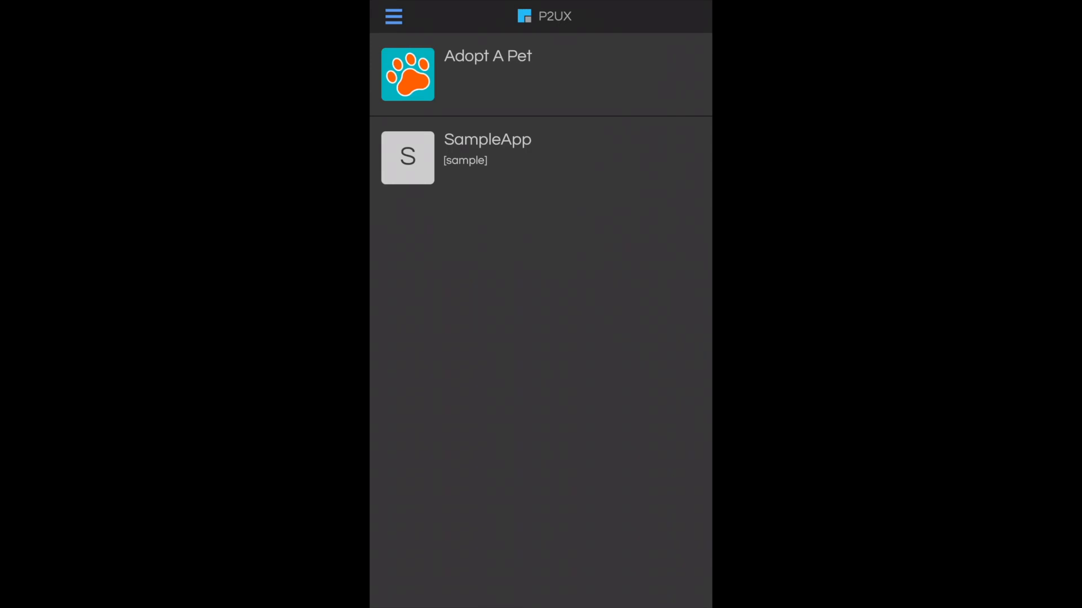
click(507, 74)
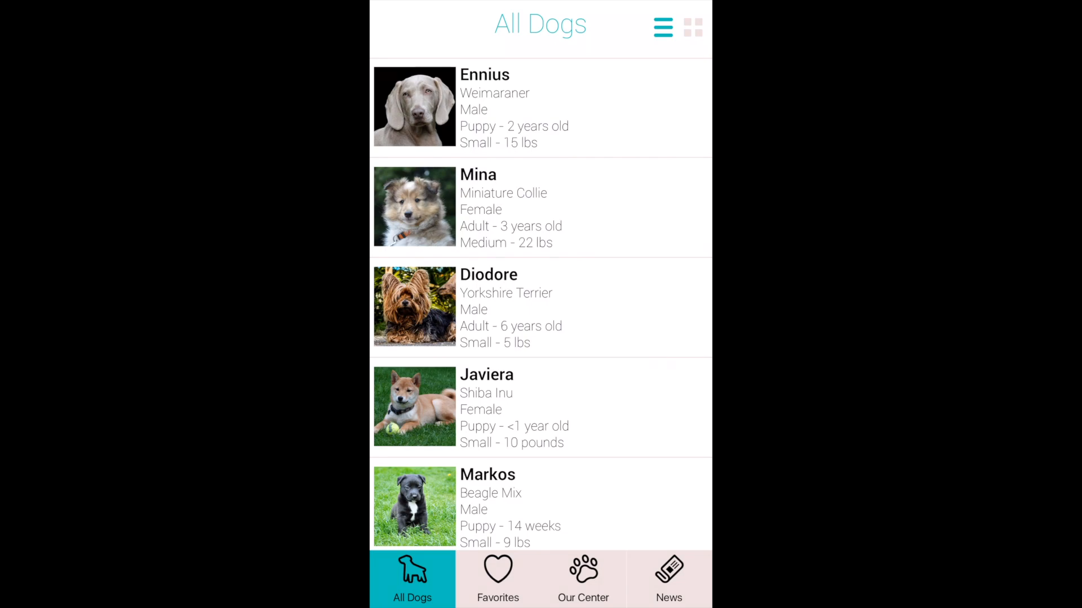
Open Ennius from the All Dogs list, browse the dog's pictures and return to the list.
click(541, 108)
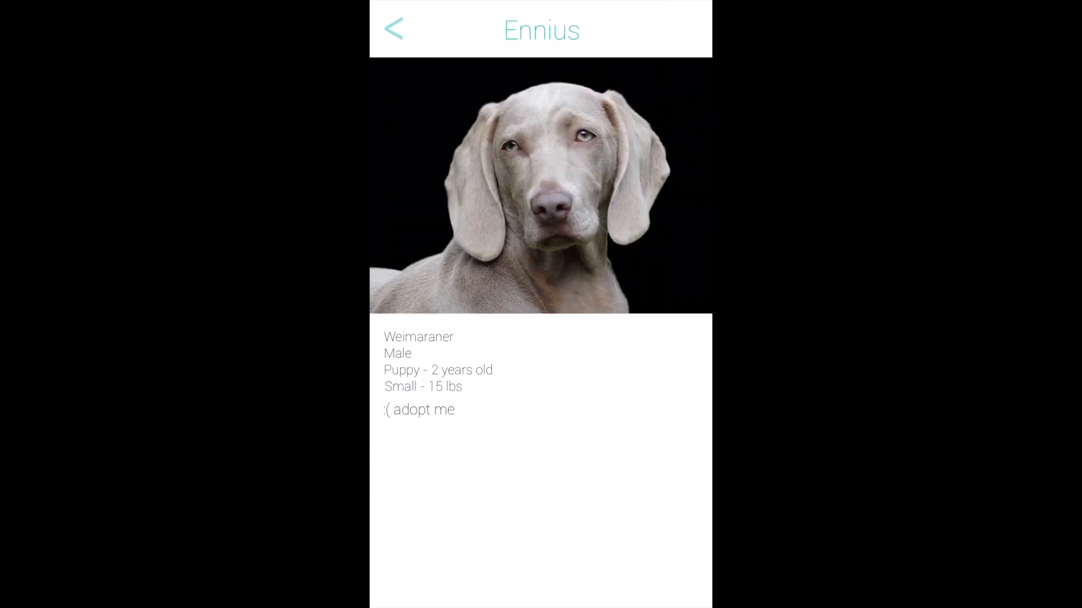
drag(625, 186, 428, 186)
mouse_move(625, 186)
mouse_down()
mouse_move(451, 185)
mouse_move(604, 186)
mouse_up()
drag(450, 186, 625, 186)
click(394, 28)
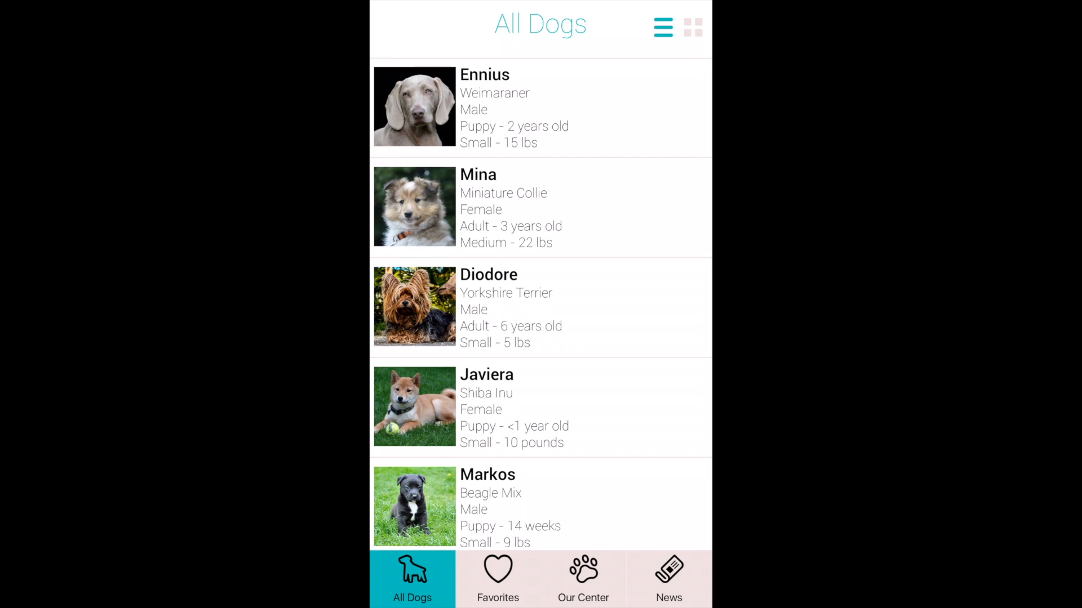
Show All Dogs in the grid layout and open the News screen.
click(693, 27)
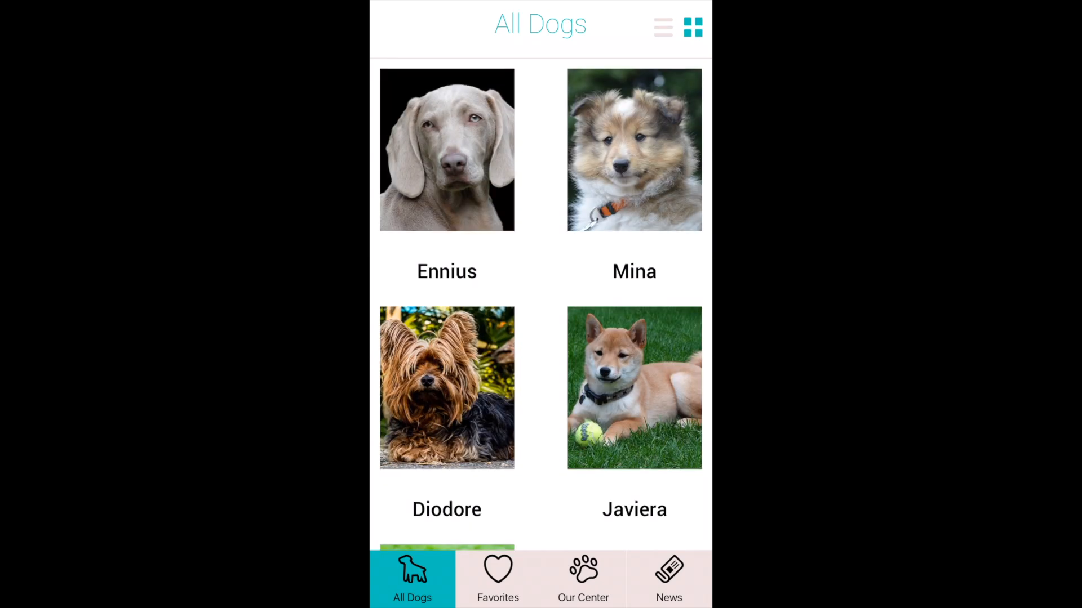
click(668, 578)
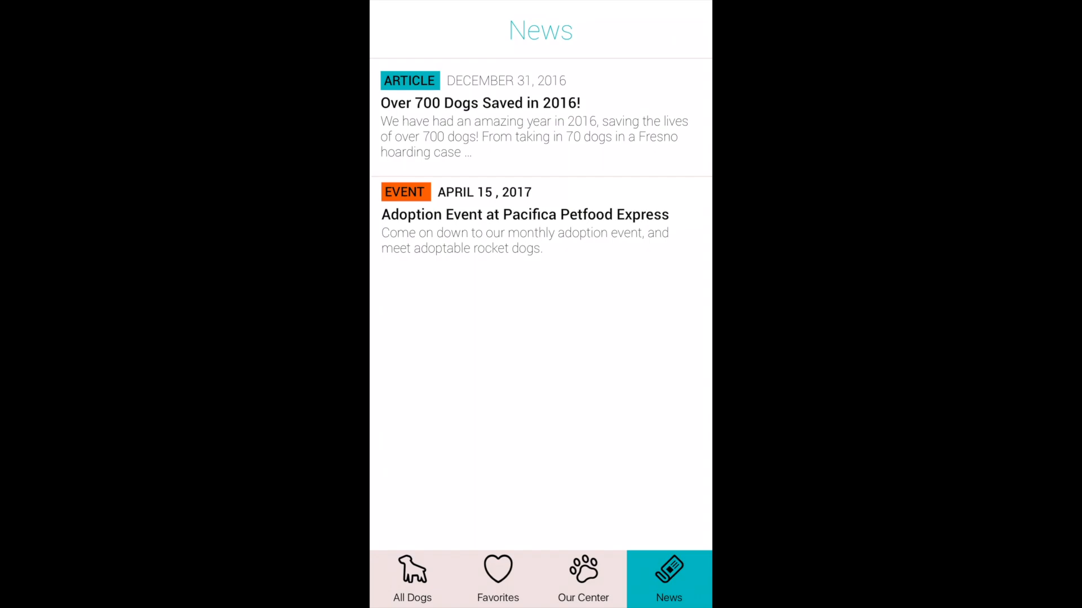